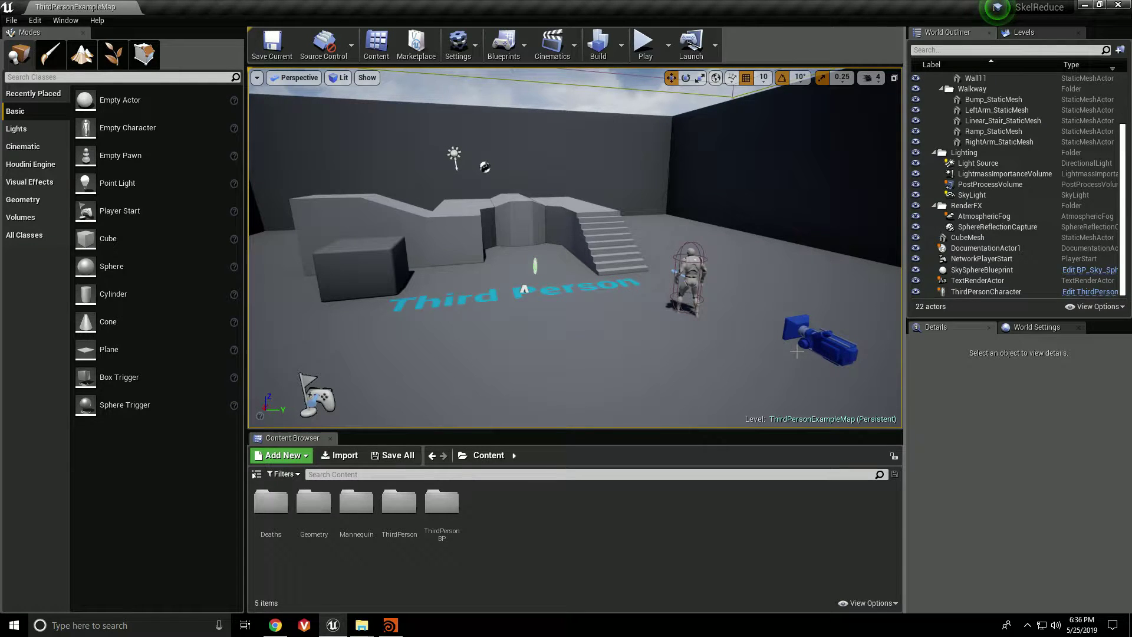
Step: Fly the camera up to the mannequin and select the ThirdPersonCharacter
right_click_drag(648, 294, 680, 305)
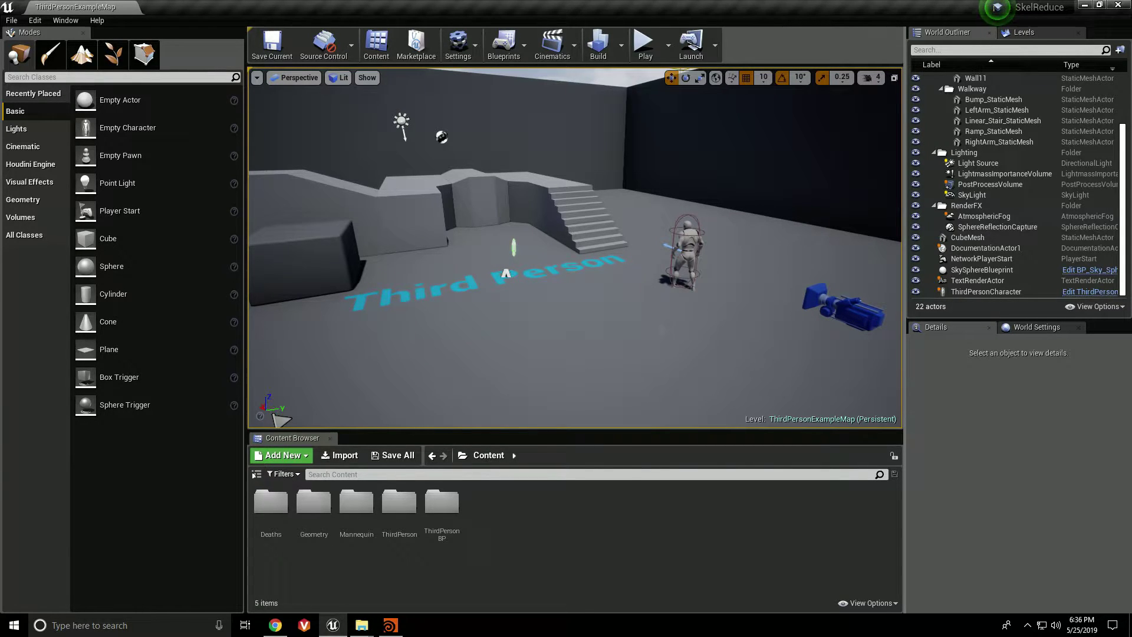
key("w")
right_click_drag(518, 326, 466, 357)
key("d")
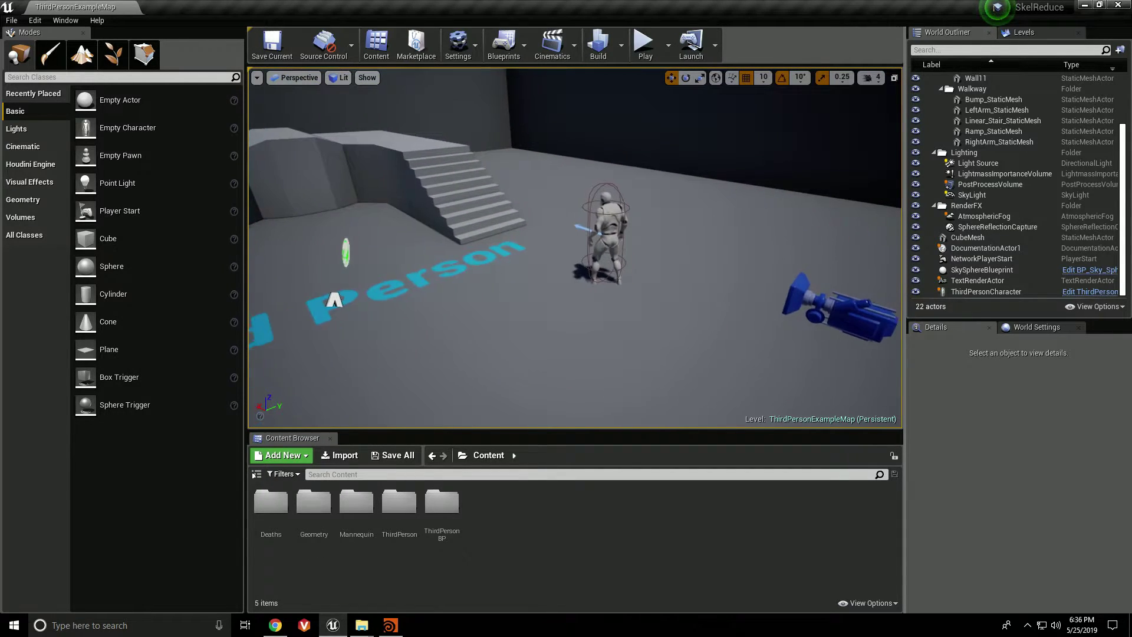
left_click(591, 234)
left_click(594, 233)
key("a")
right_click_drag(594, 233, 816, 243)
key("w")
key("a")
right_click_drag(507, 276, 651, 242)
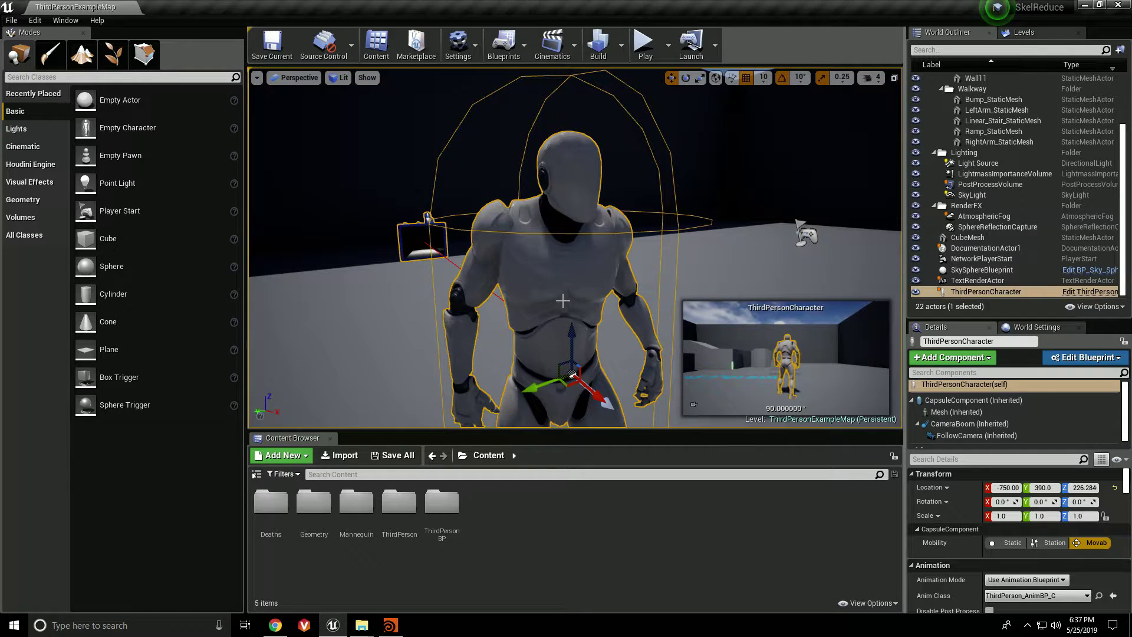
Step: Briefly select the Deaths folder, then reframe the view around the whole mannequin
left_click(269, 510)
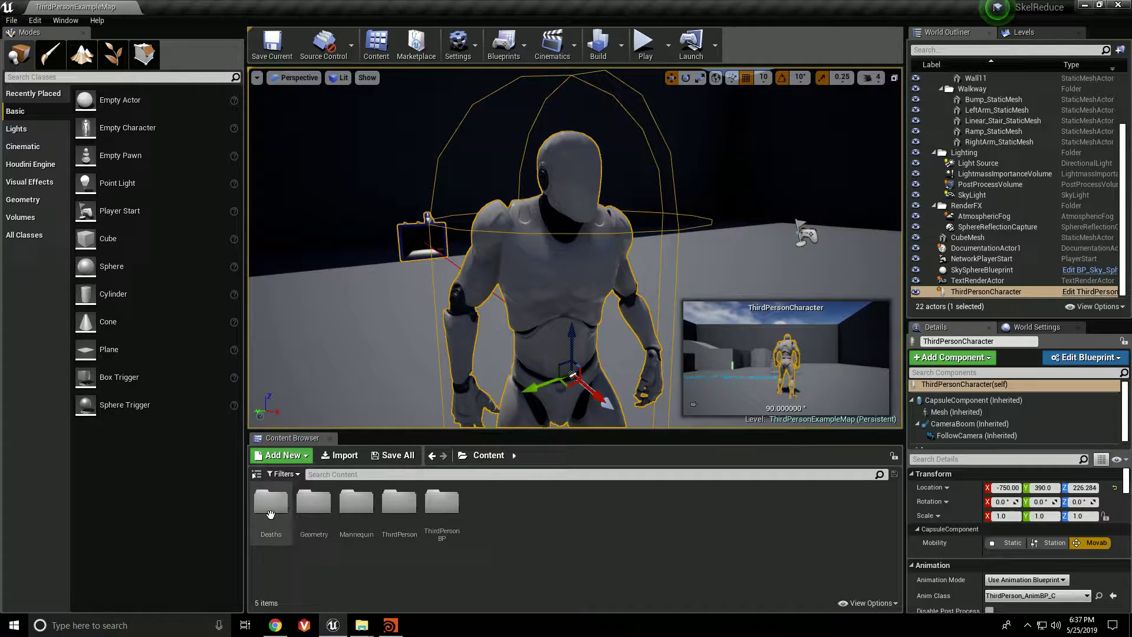
left_click(292, 559)
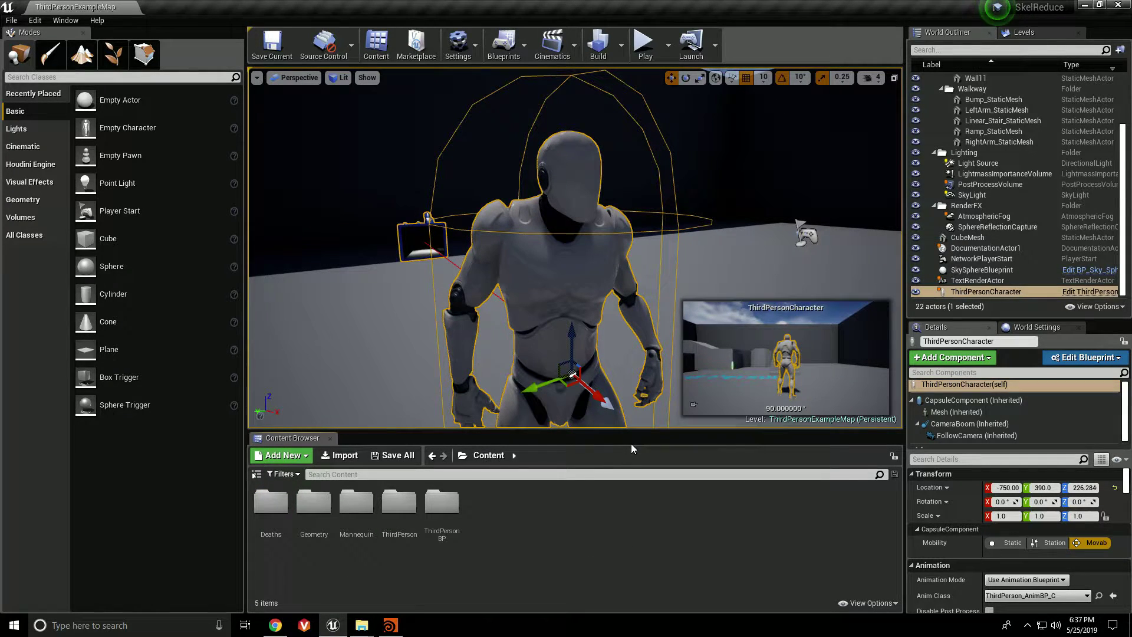
left_click_drag(602, 250, 631, 301)
right_click_drag(737, 195, 721, 170)
key("w")
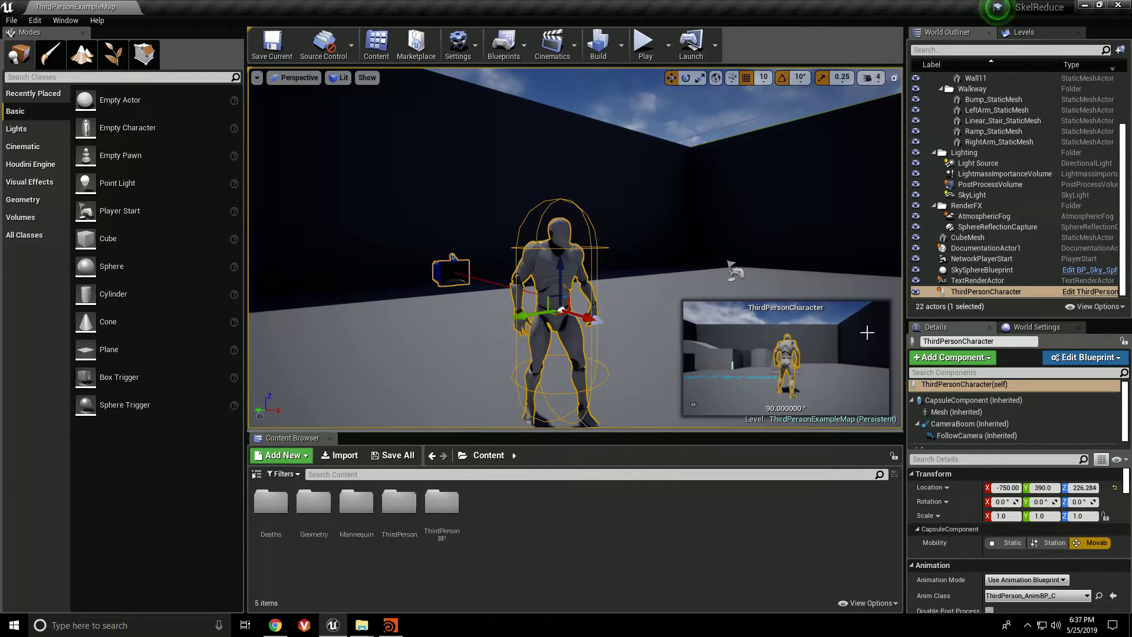
Step: Show the character's Mesh component class in the Content Browser and browse its Engine folders
scroll(997, 413, "down", 1)
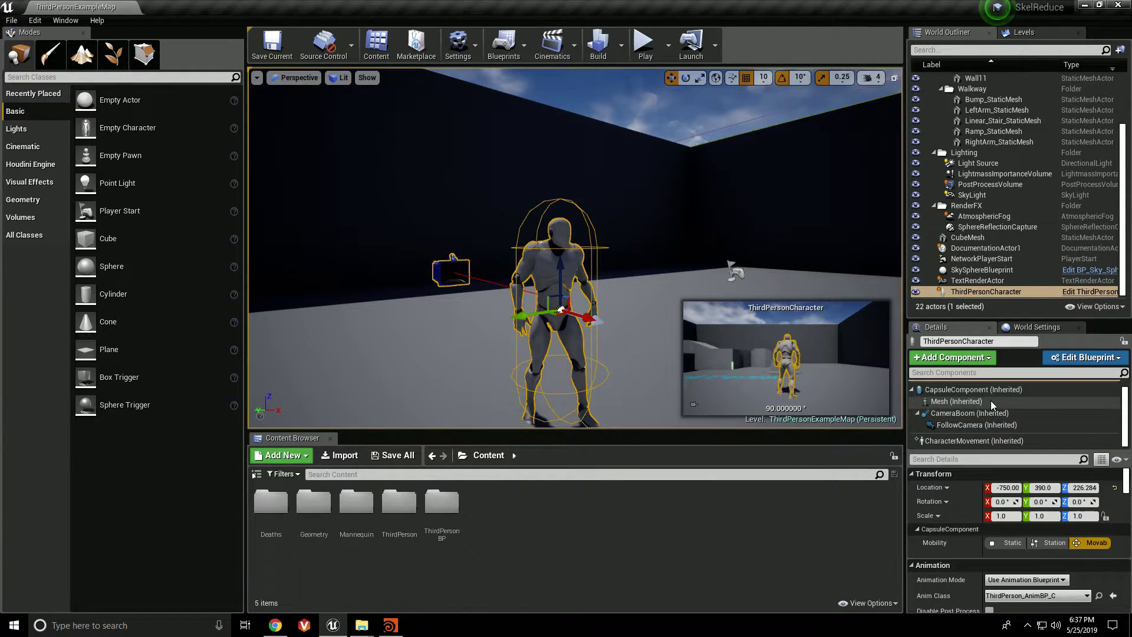
left_click(992, 401)
right_click(993, 401)
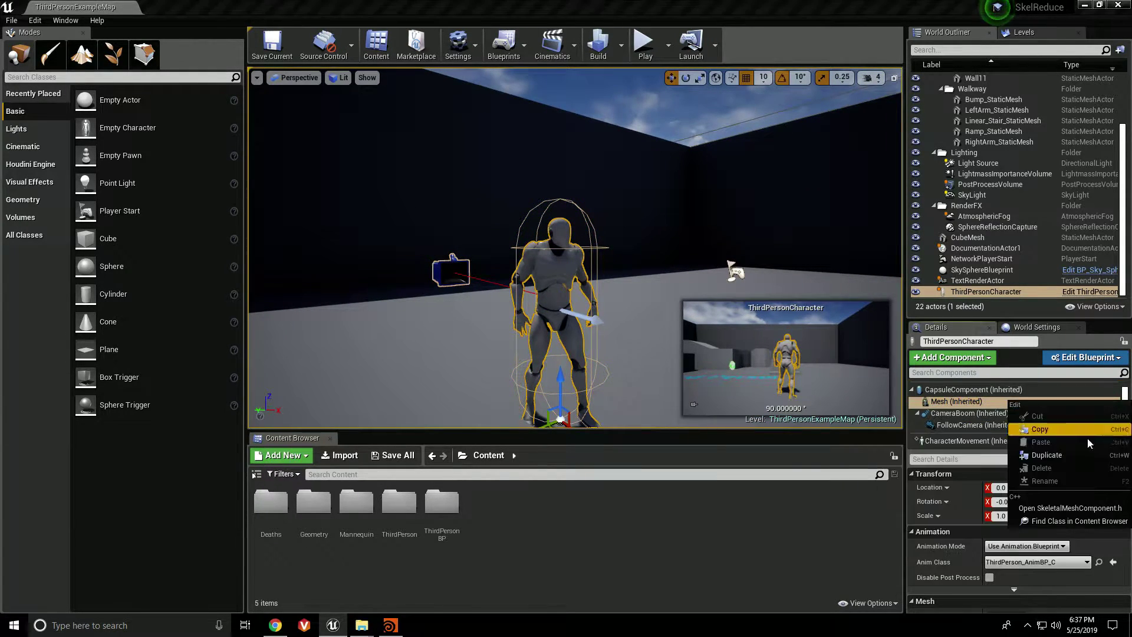
left_click(1056, 522)
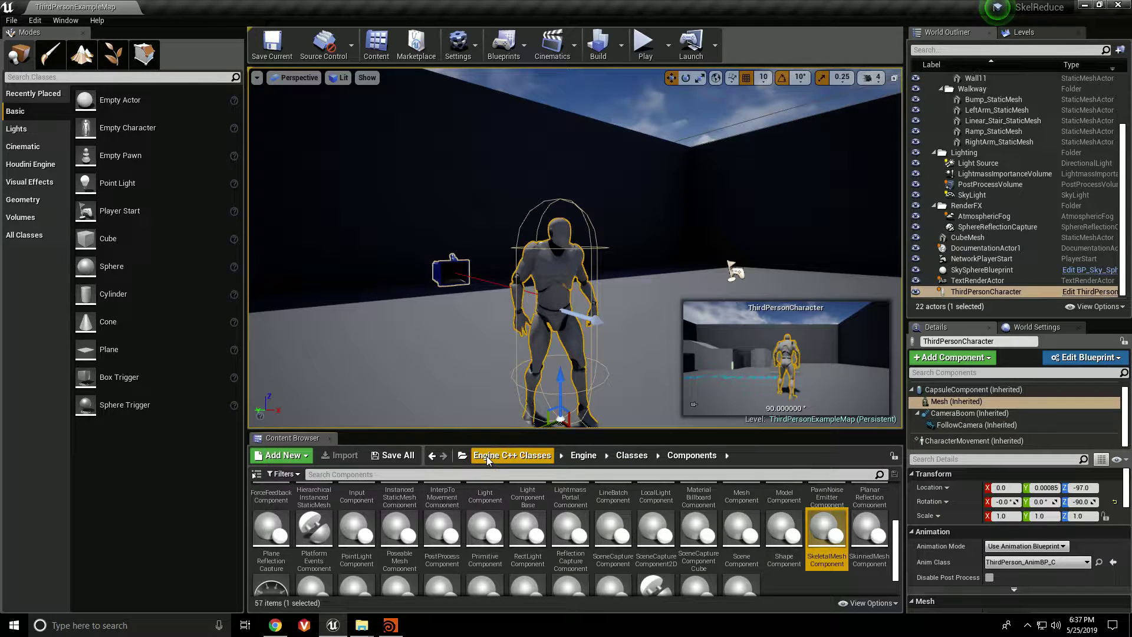
left_click(593, 456)
left_click(512, 455)
left_click(463, 456)
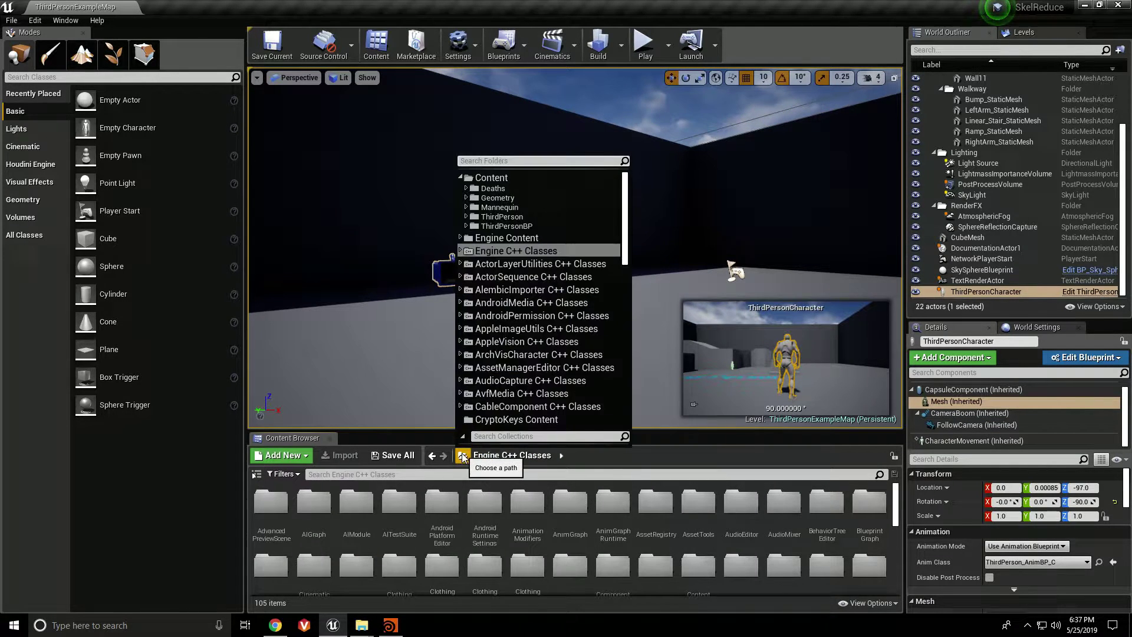
left_click(463, 457)
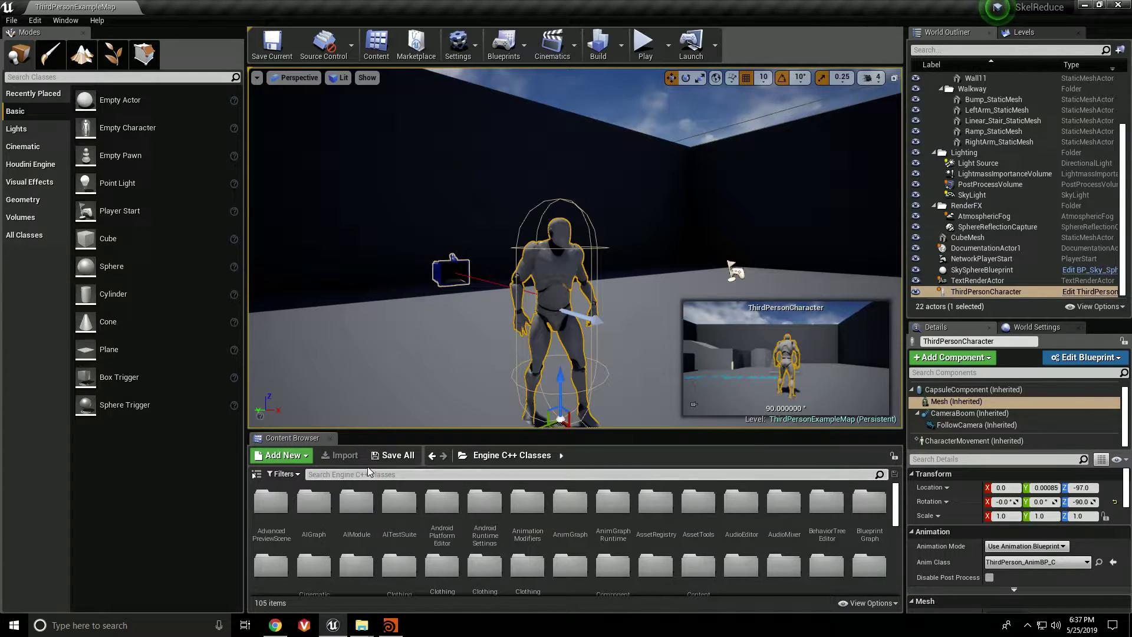
Step: Open the ThirdPersonCharacter Blueprint and browse from its Mesh component to SK_Mannequin
key("ctrl+b")
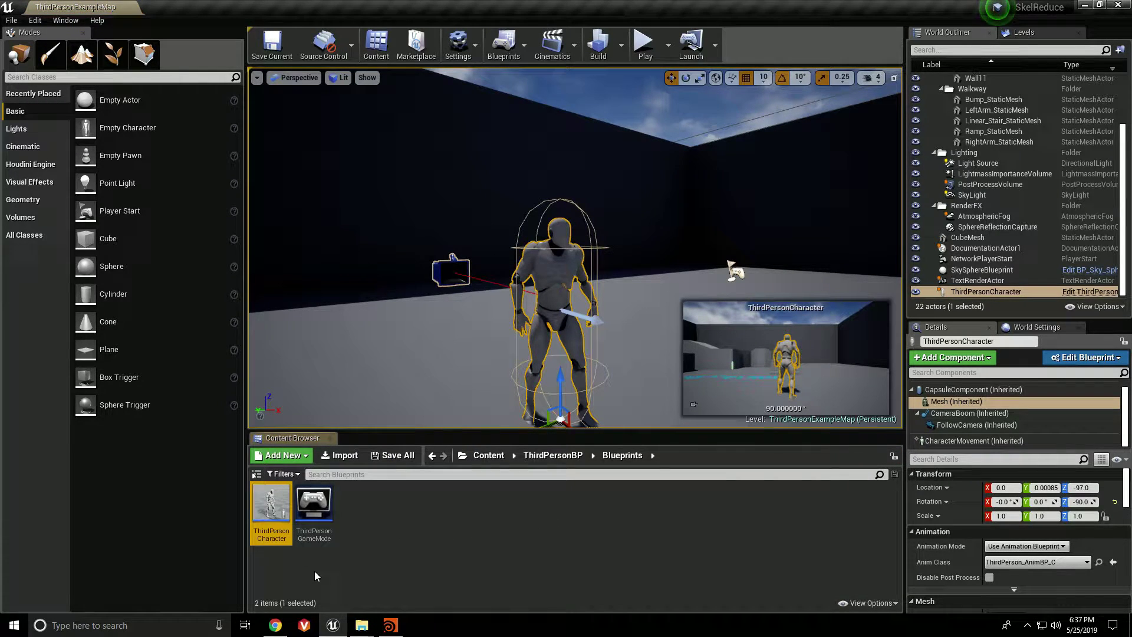
double_click(273, 498)
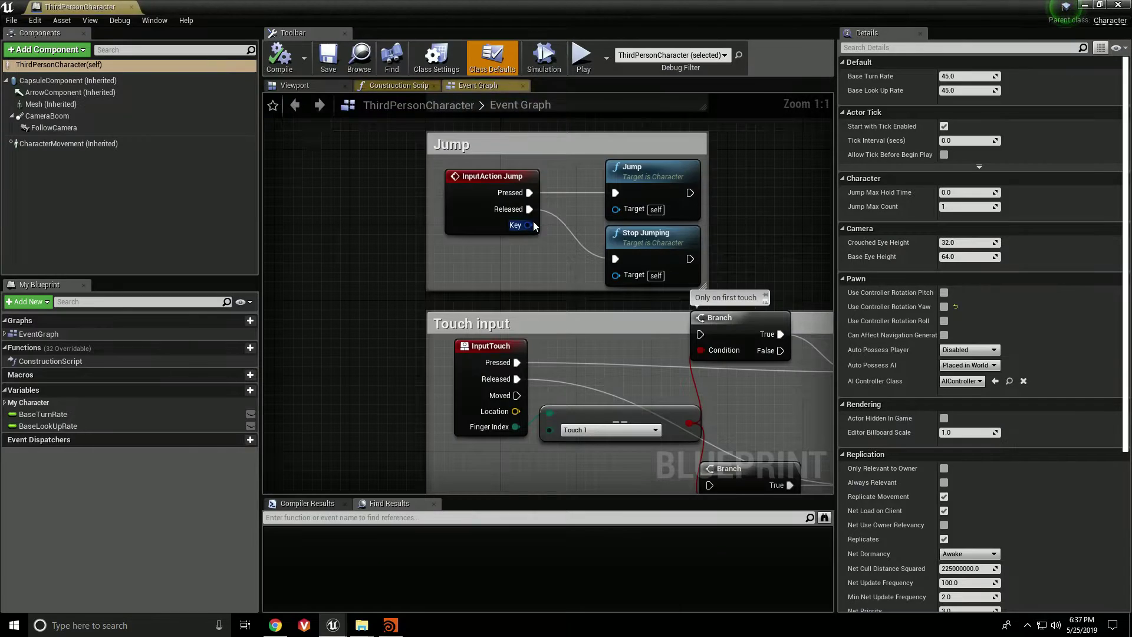
left_click(83, 103)
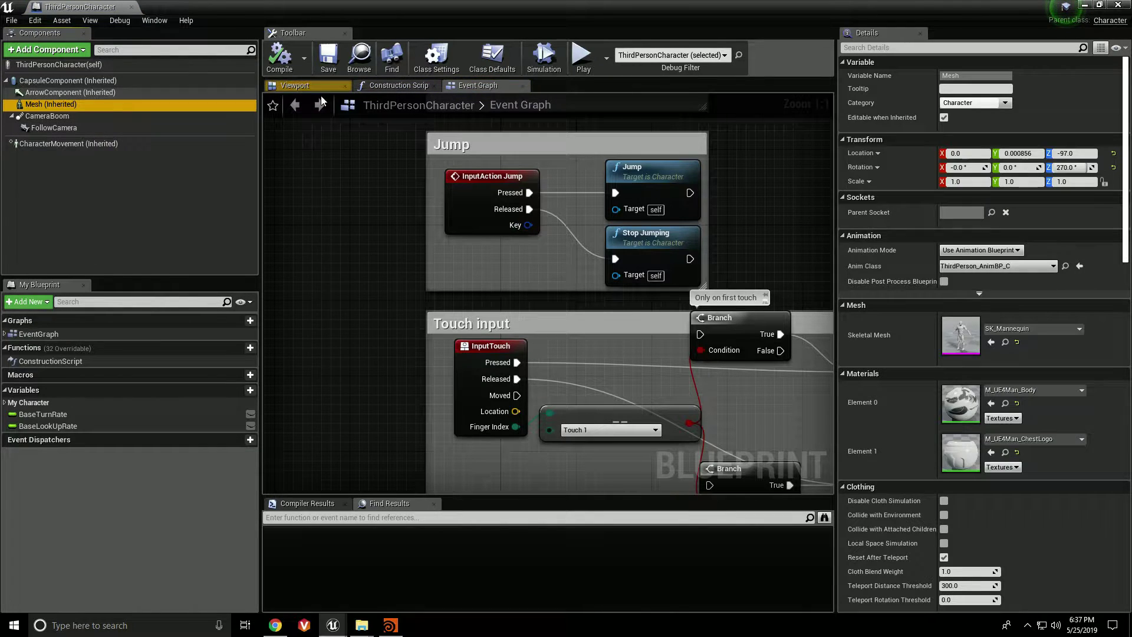
left_click(1005, 341)
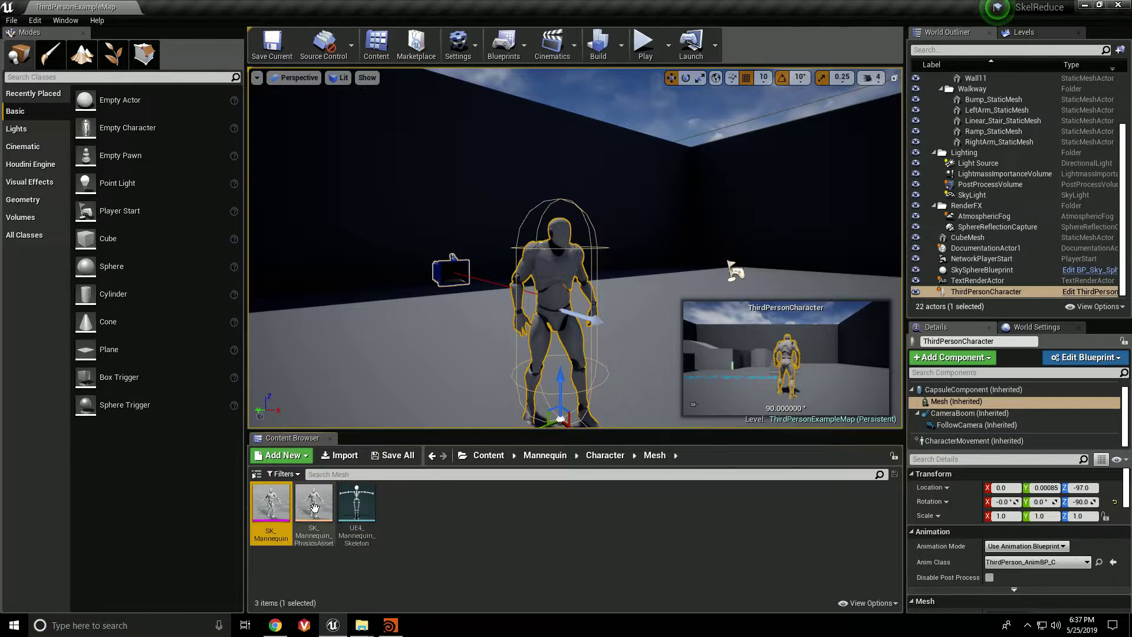
Step: Export SK_Mannequin as an FBX into the Character Reduce Example folder
mouse_move(270, 518)
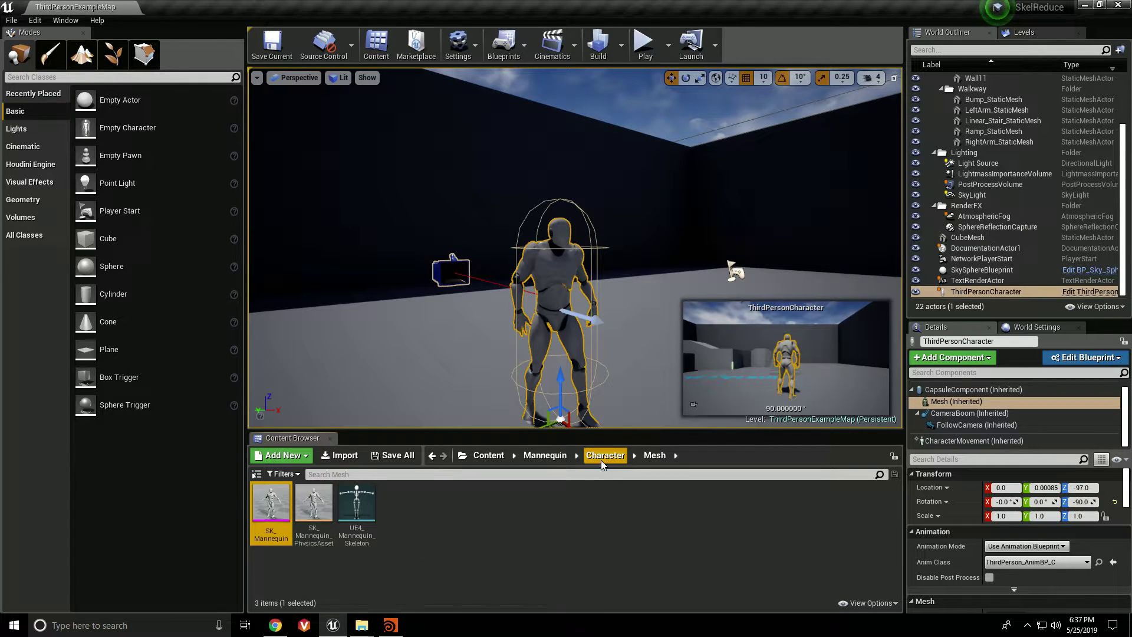
right_click(273, 507)
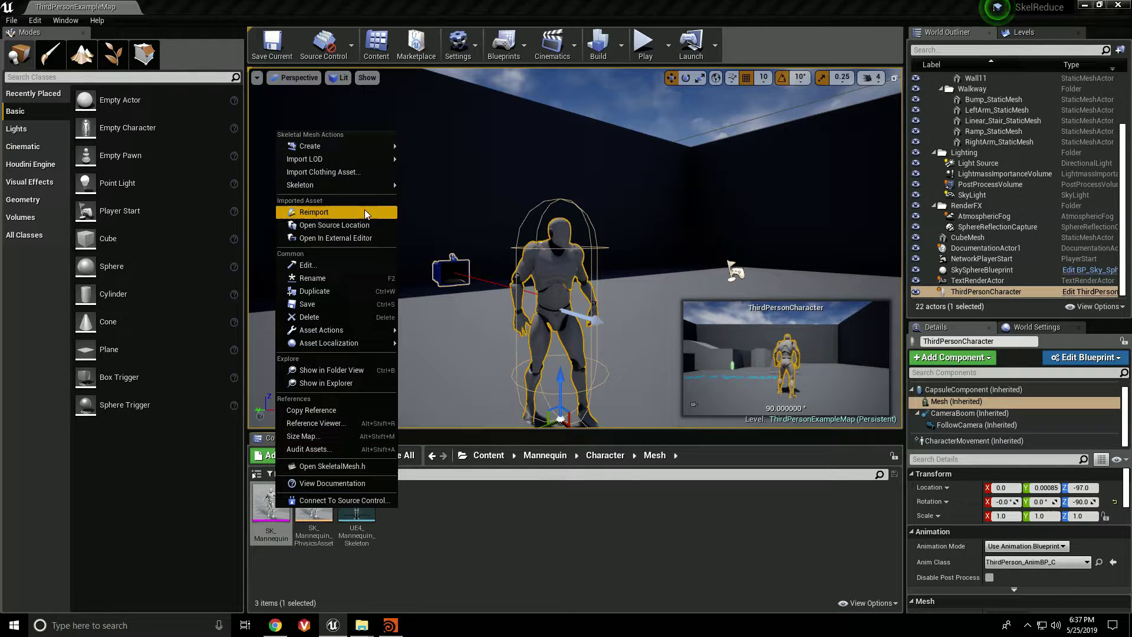
mouse_move(364, 181)
mouse_move(352, 328)
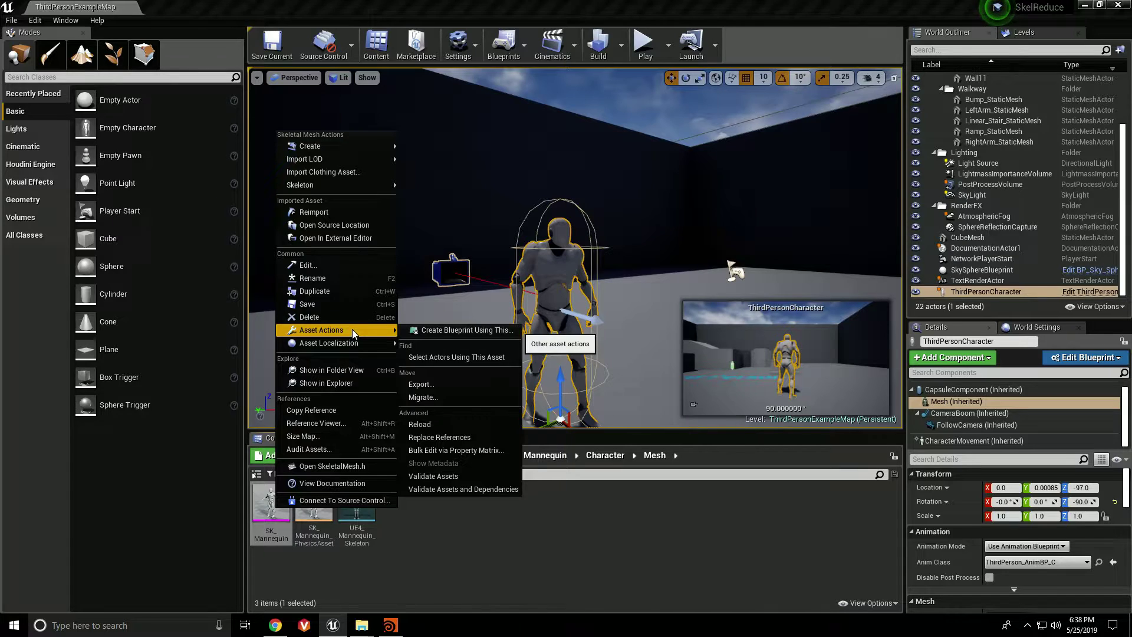
left_click(469, 384)
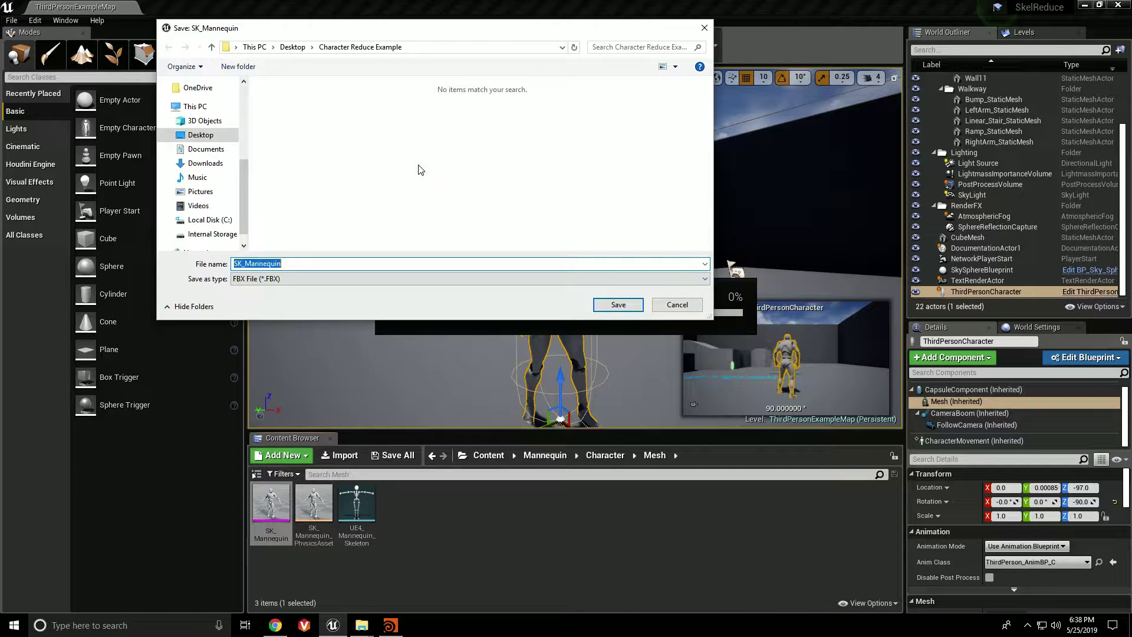
left_click(622, 307)
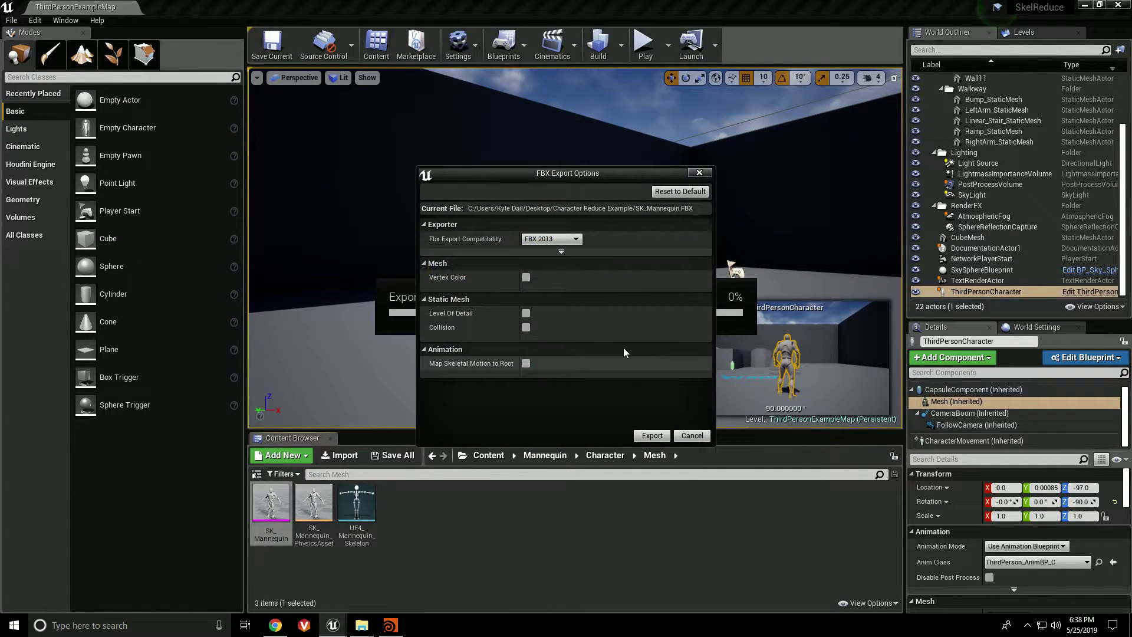
Step: Leave vertex colour and level of detail off in FBX Export Options and export
left_click(525, 277)
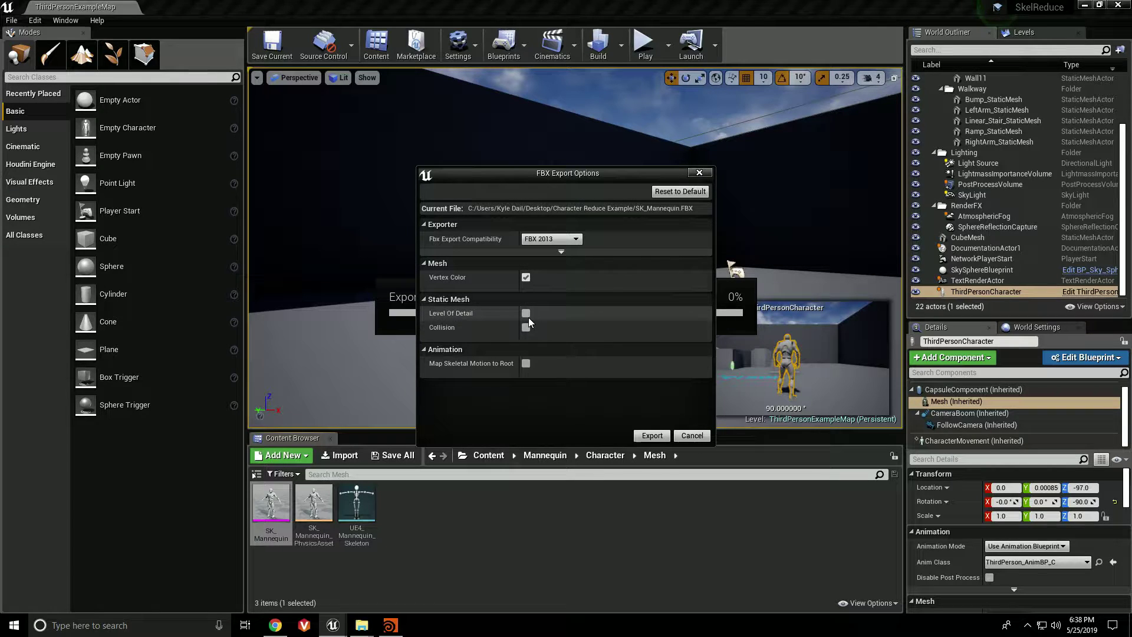
left_click(526, 313)
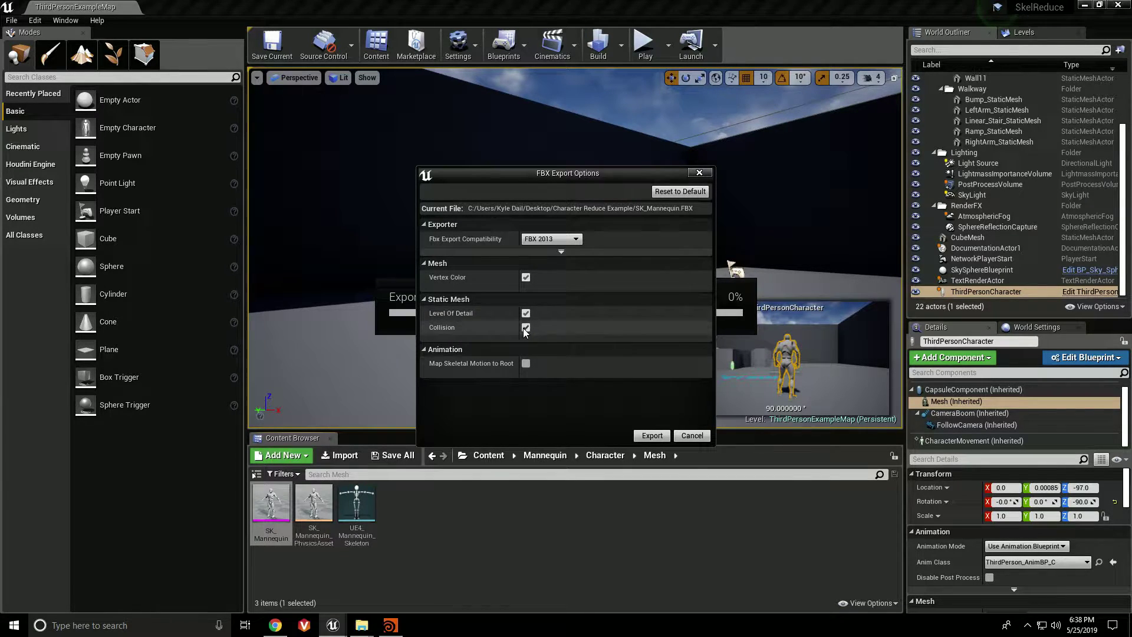
left_click(526, 313)
left_click(526, 277)
left_click(653, 435)
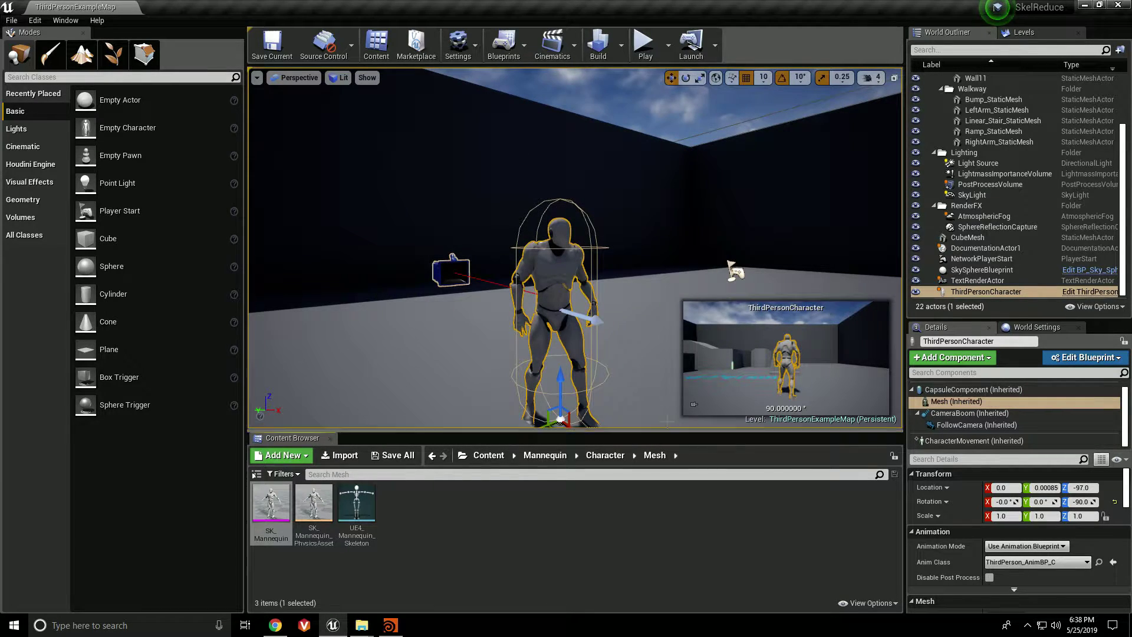
Step: Minimize Unreal and drag SK_Mannequin.FBX from File Explorer into Houdini's viewport
left_click(1084, 7)
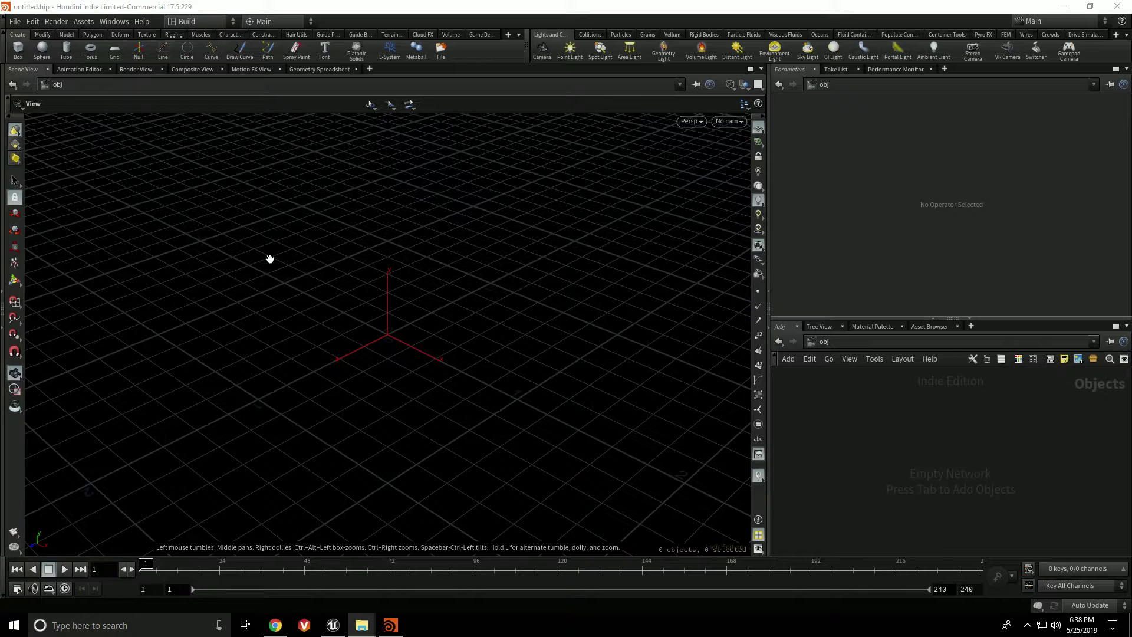
left_click_drag(390, 319, 444, 293)
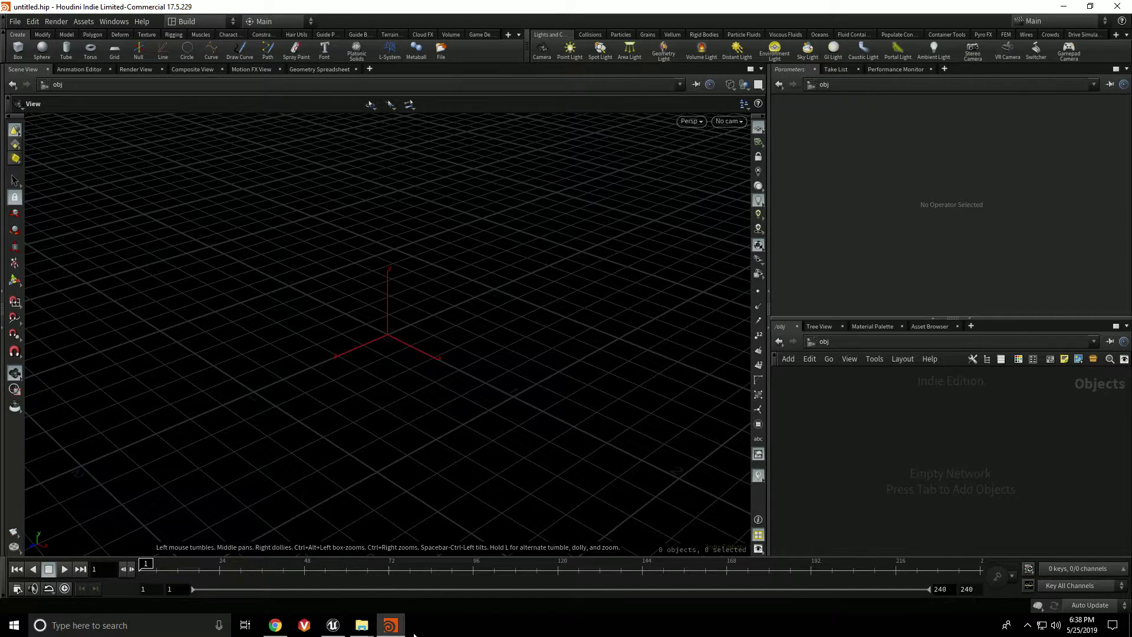
left_click_drag(1131, 40, 1030, 41)
left_click(1031, 182)
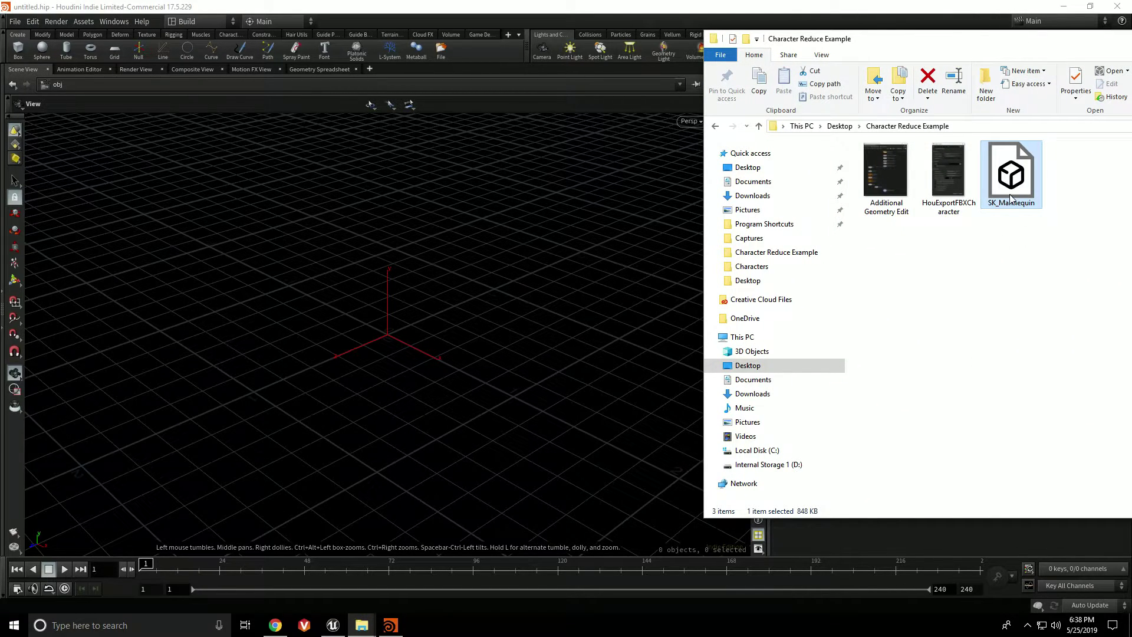
left_click_drag(1010, 199, 491, 265)
left_click_drag(906, 41, 1131, 88)
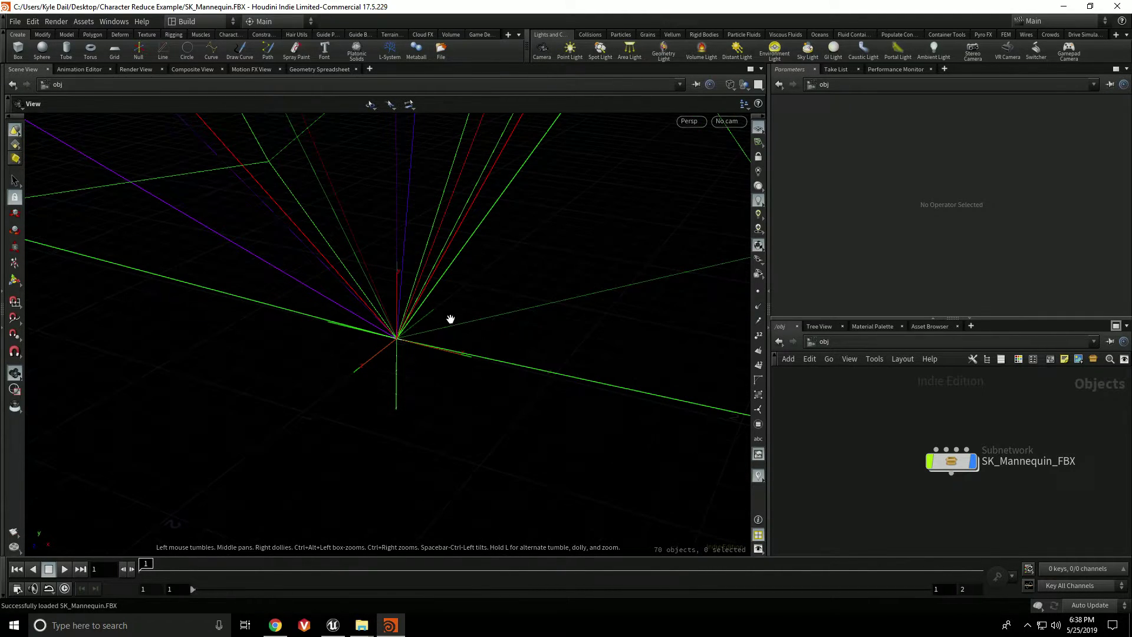
Step: Frame the imported mannequin and place a box object in the scene
key("f")
left_click_drag(422, 347, 449, 363)
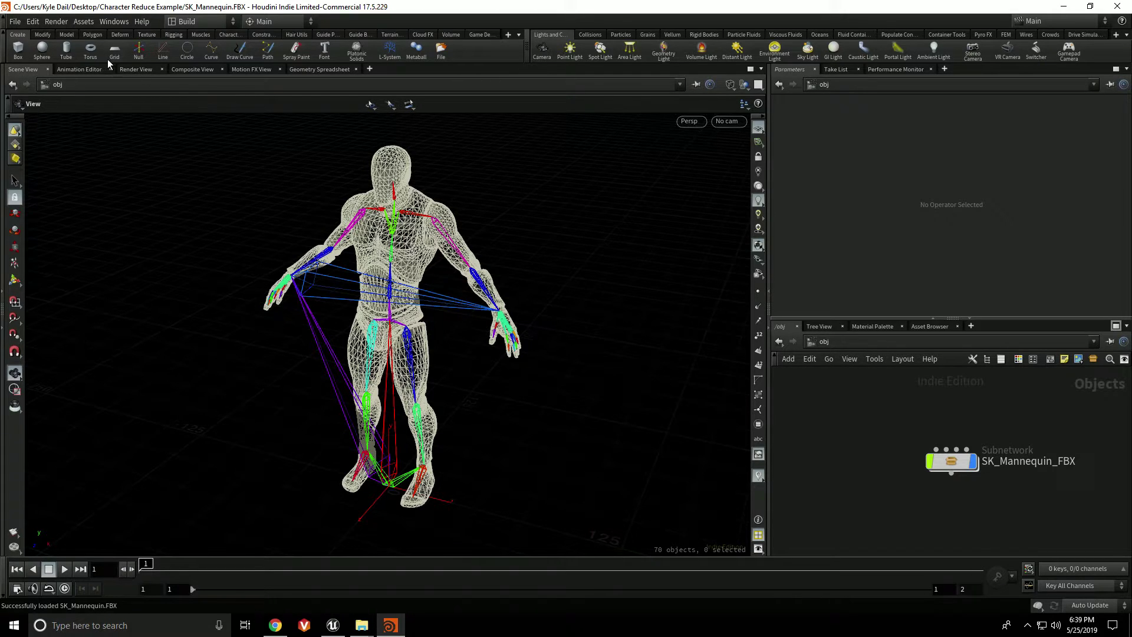
left_click(18, 50)
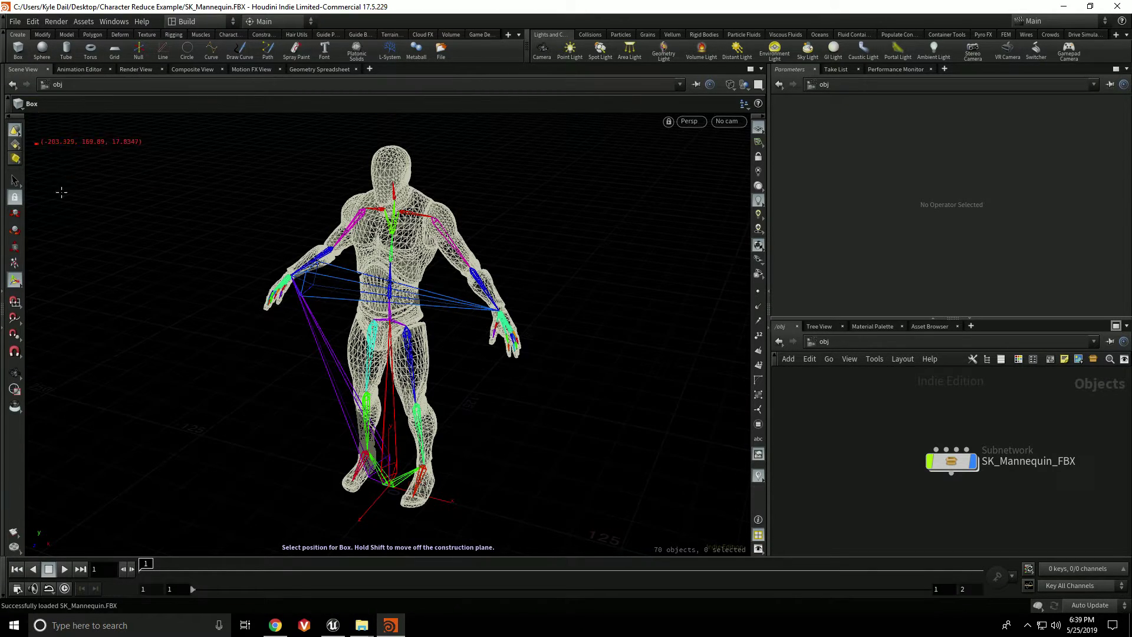
left_click(277, 447)
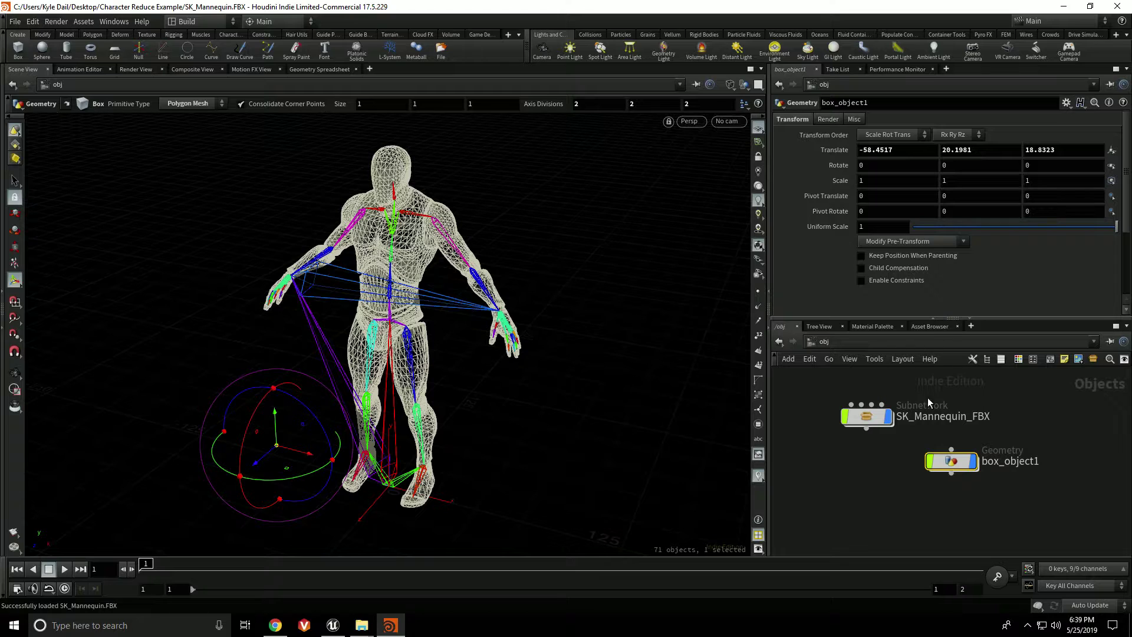
Step: Set the box's Translate to 0, 0, 0 and frame the view on it
left_click(903, 152)
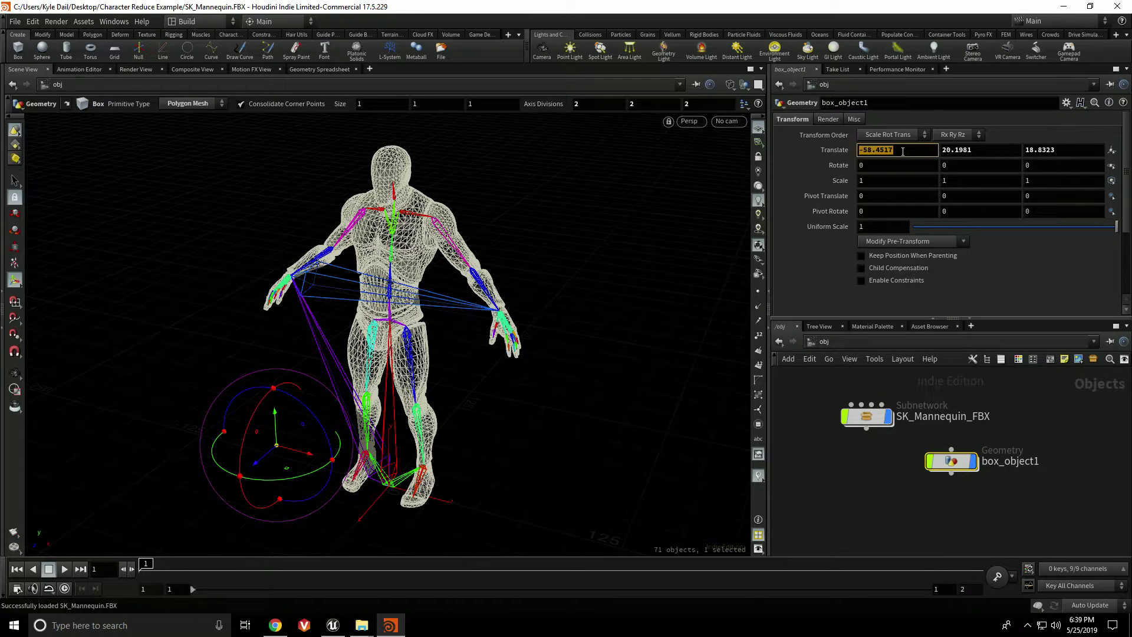
type("0")
key("Tab")
type("0")
key("Tab")
type("0")
key("Return")
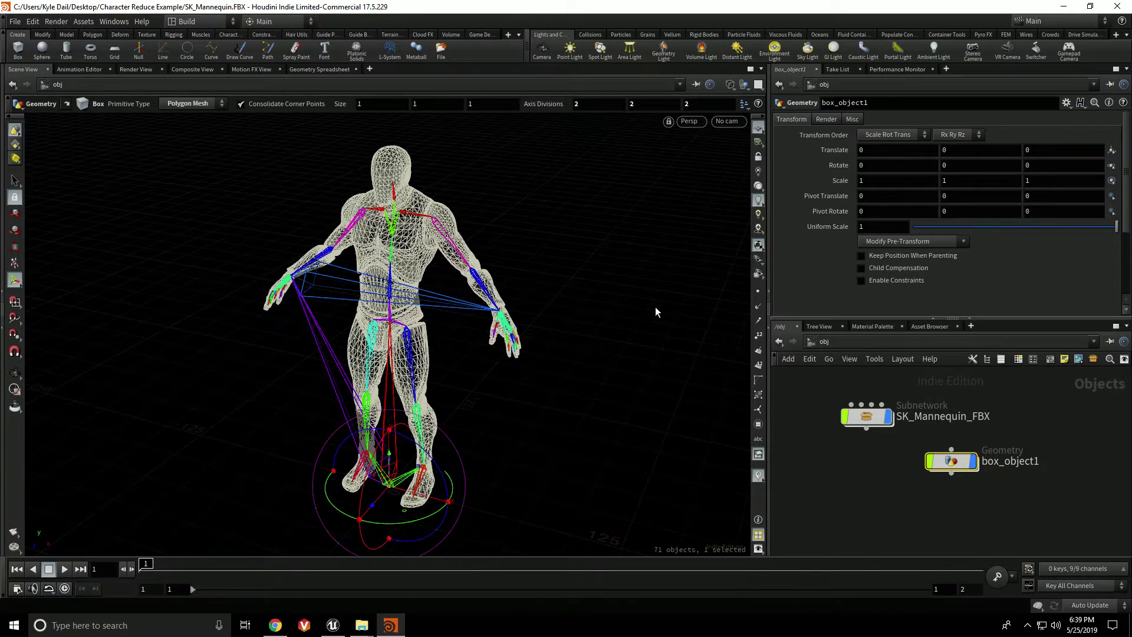
left_click_drag(426, 362, 414, 361, "alt")
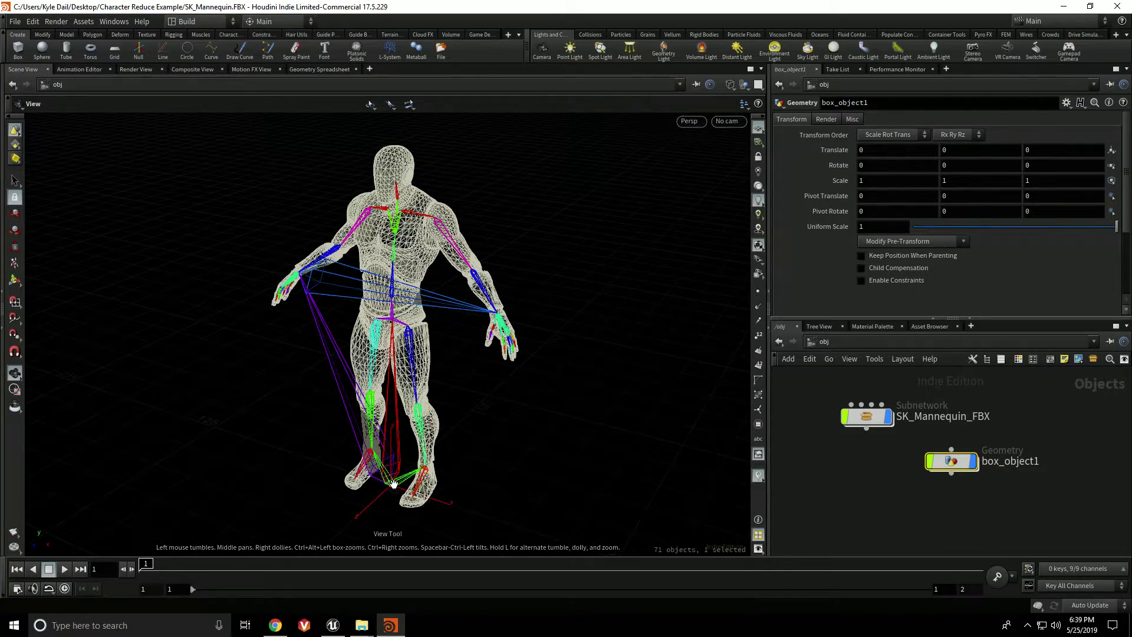
key("f")
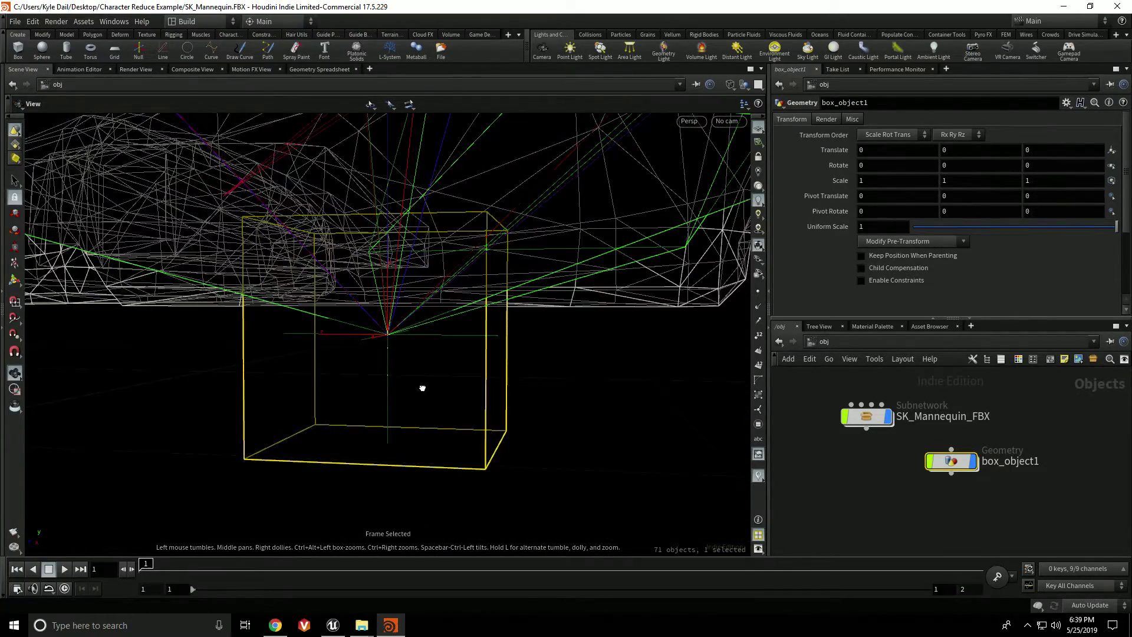
left_click_drag(422, 389, 328, 379)
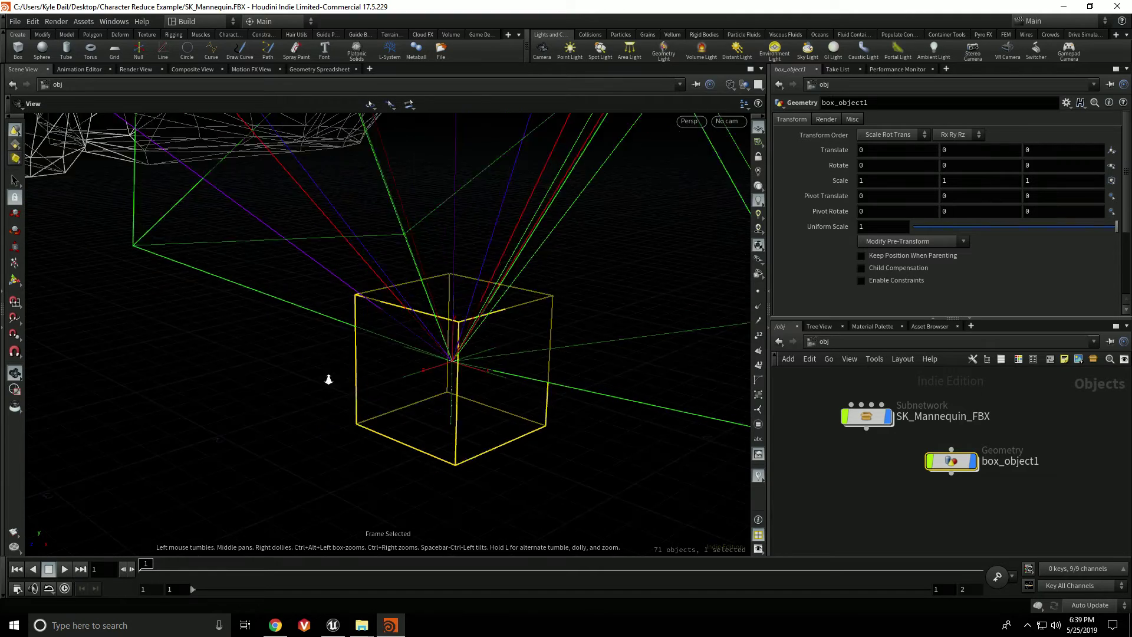
middle_click_drag(328, 379, 356, 379)
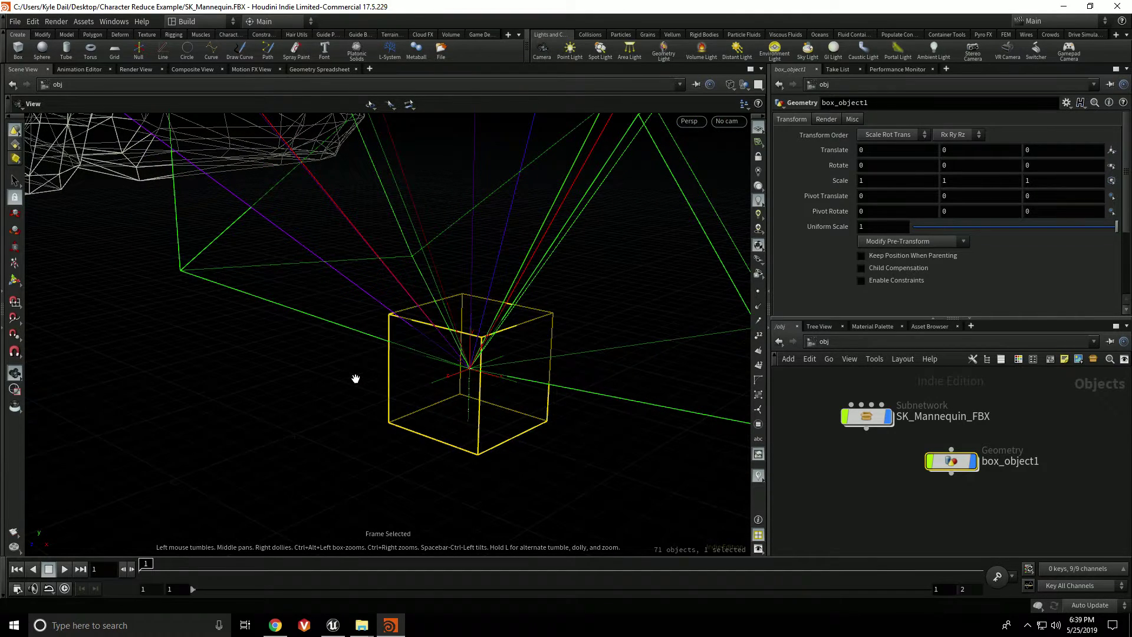
Step: Delete the box and try a uniform scale of .01 on SK_Mannequin_FBX
key("Delete")
mouse_move(355, 380)
left_mouse_down()
mouse_move(344, 382)
mouse_move(364, 380)
left_mouse_up()
left_click(867, 418)
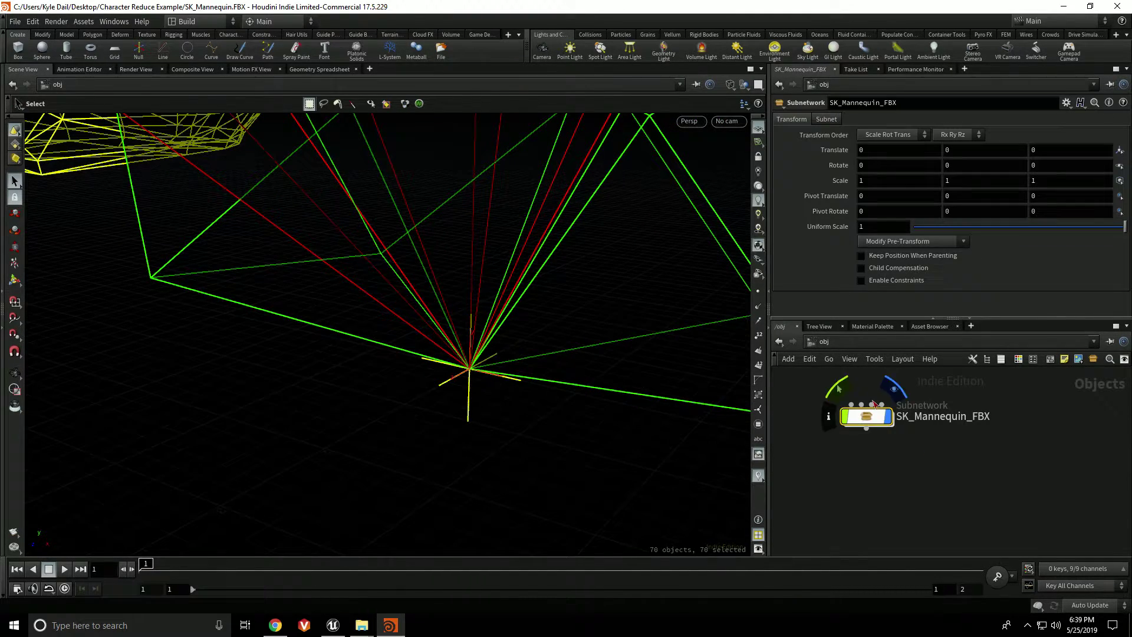
left_click(878, 230)
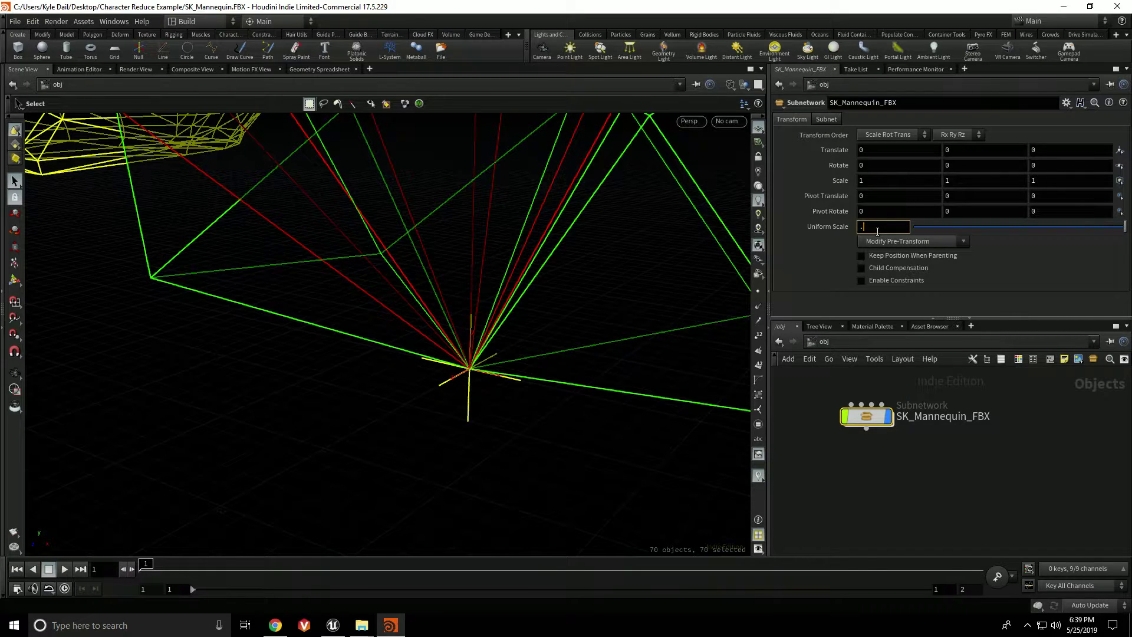
type(".01")
key("Return")
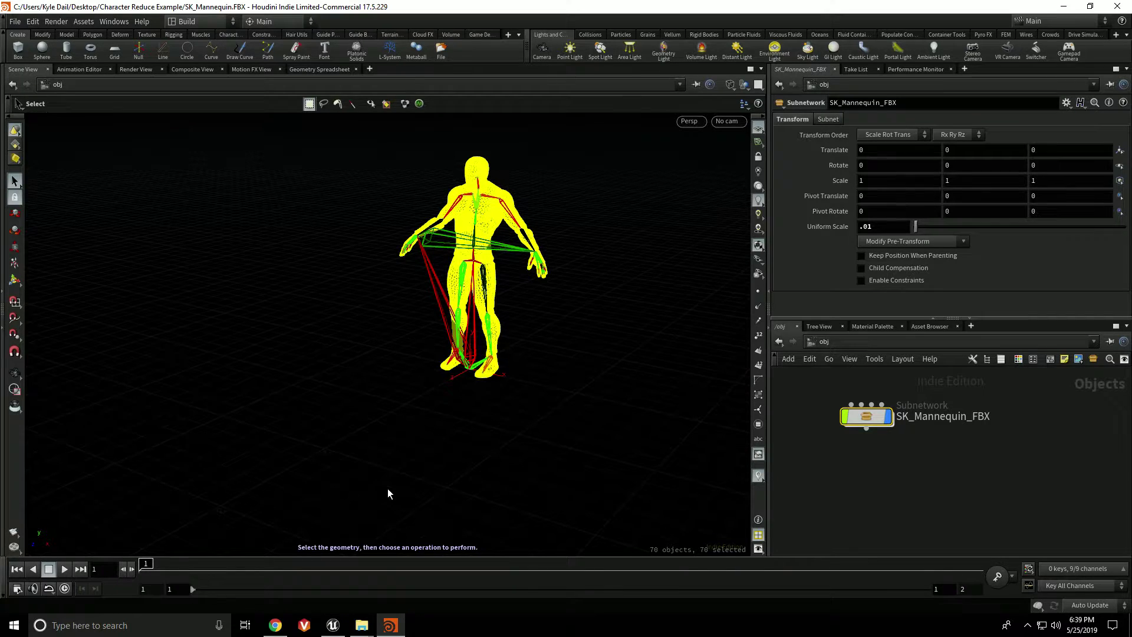
middle_click_drag(463, 386, 359, 443, "alt")
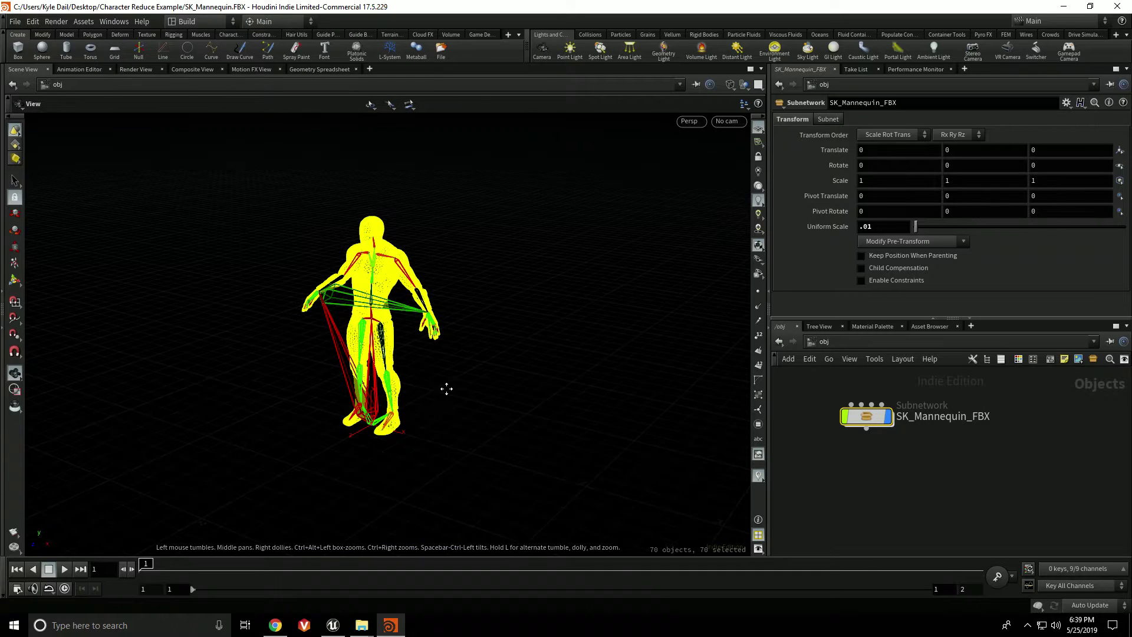
middle_click_drag(446, 389, 458, 388, "alt")
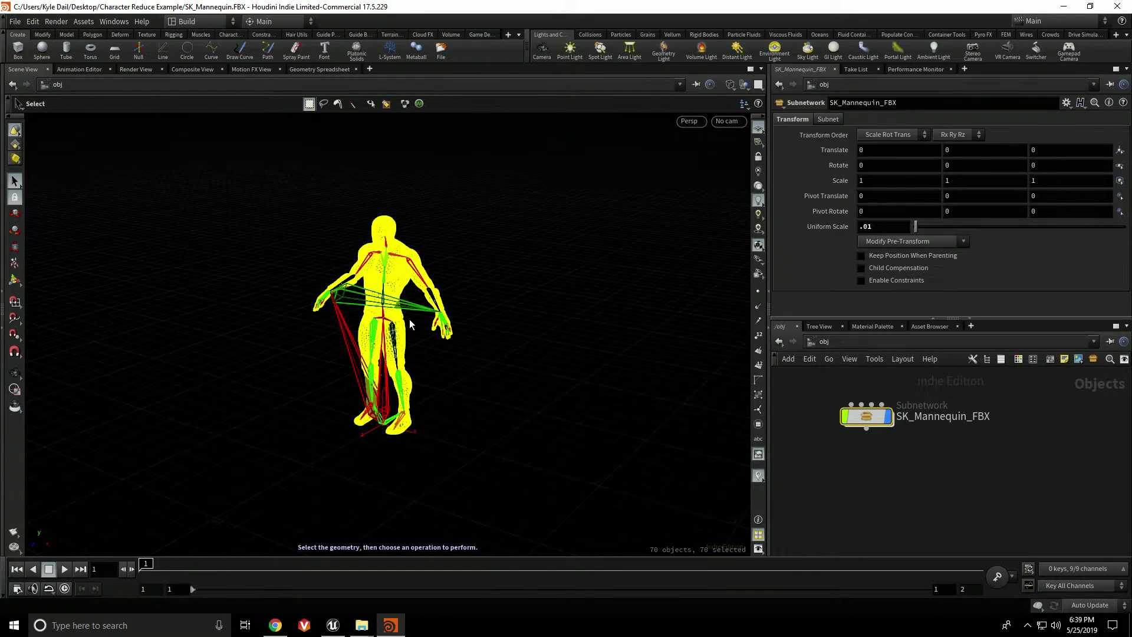
Step: Restore SK_Mannequin_FBX's uniform scale to 1 and frame the whole mannequin
left_click(882, 226)
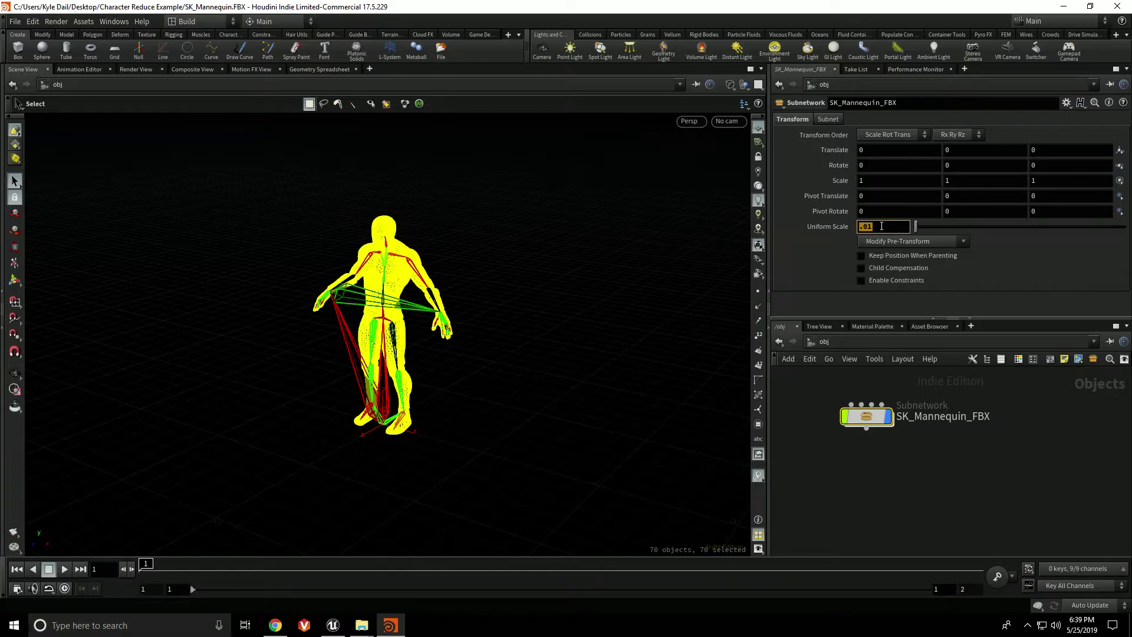
type("1")
key("Return")
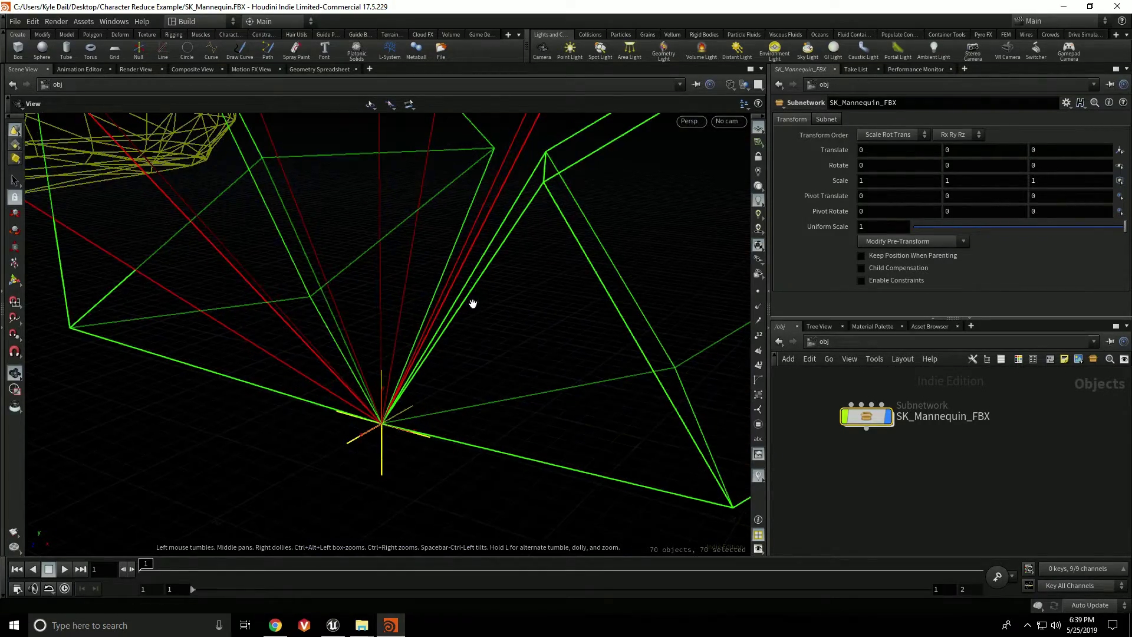
right_click_drag(575, 294, 348, 160, "alt")
middle_click_drag(569, 325, 391, 508, "alt")
middle_click_drag(582, 253, 543, 371, "alt")
right_click_drag(566, 354, 321, 321, "alt")
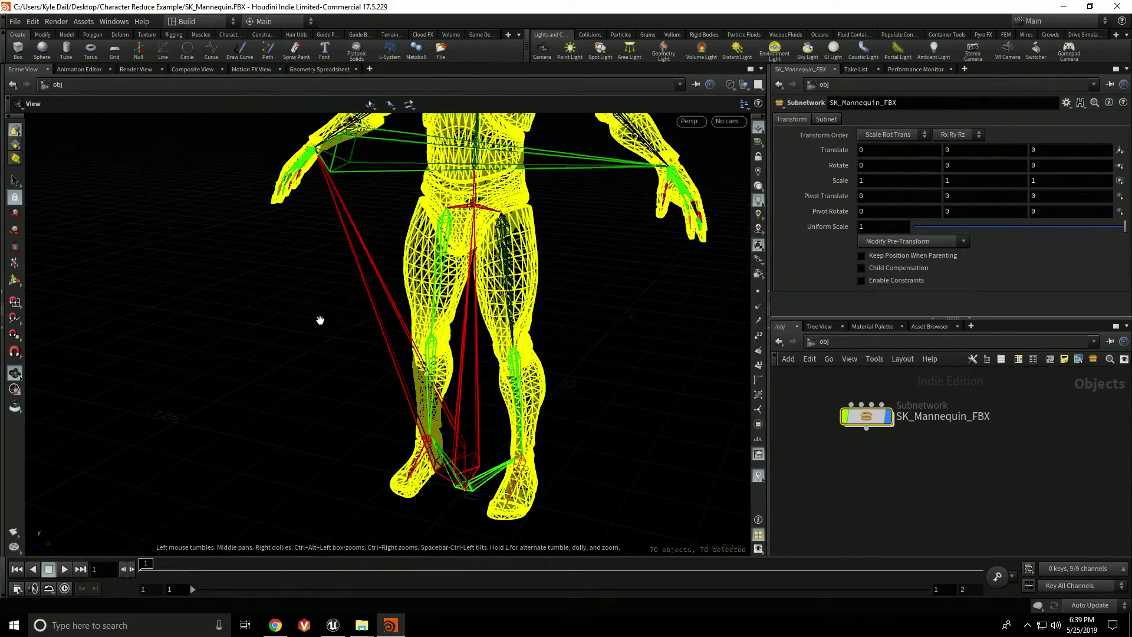
middle_click_drag(539, 281, 476, 392, "alt")
scroll(476, 392, "down", 5)
key("s")
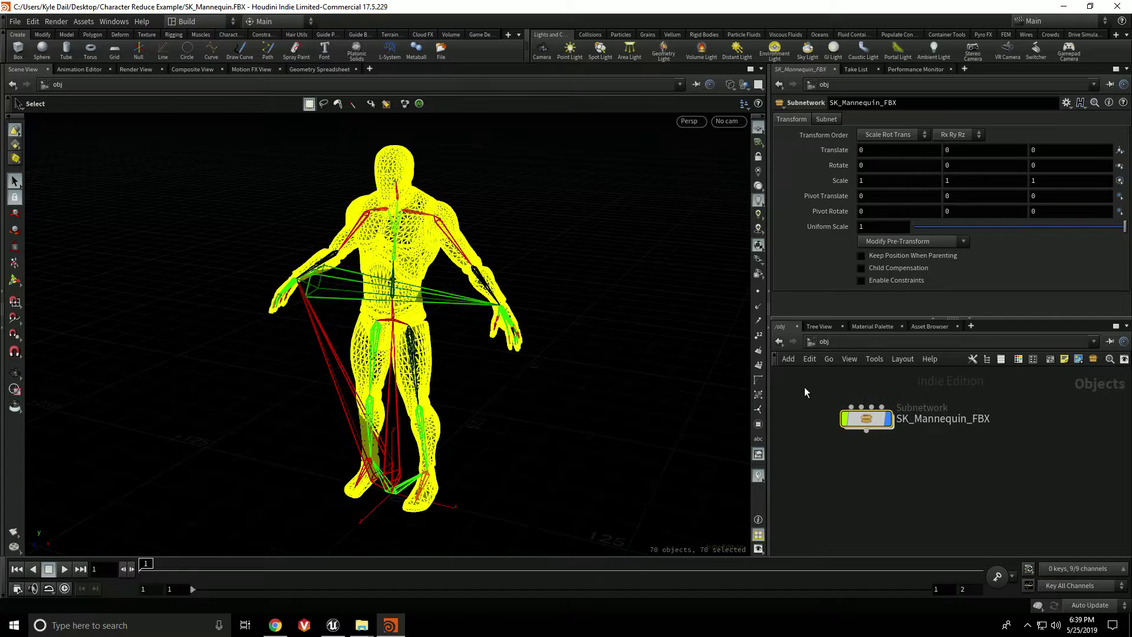
key("h")
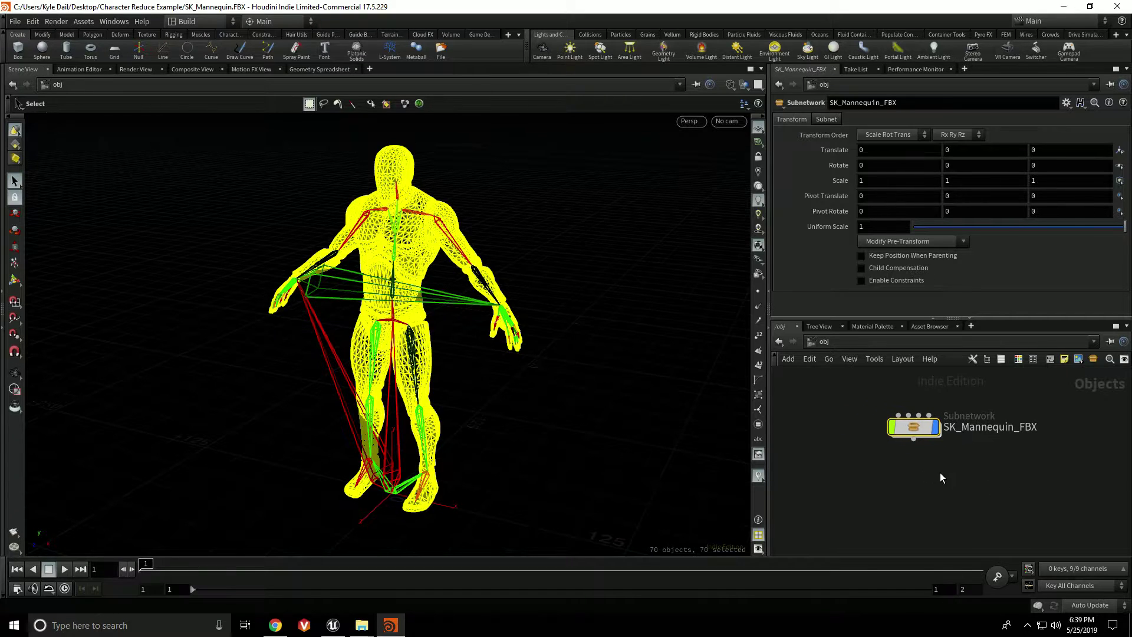
Step: Dive into SK_Mannequin_FBX and box-select its 55 bone nodes to inspect them
double_click(930, 428)
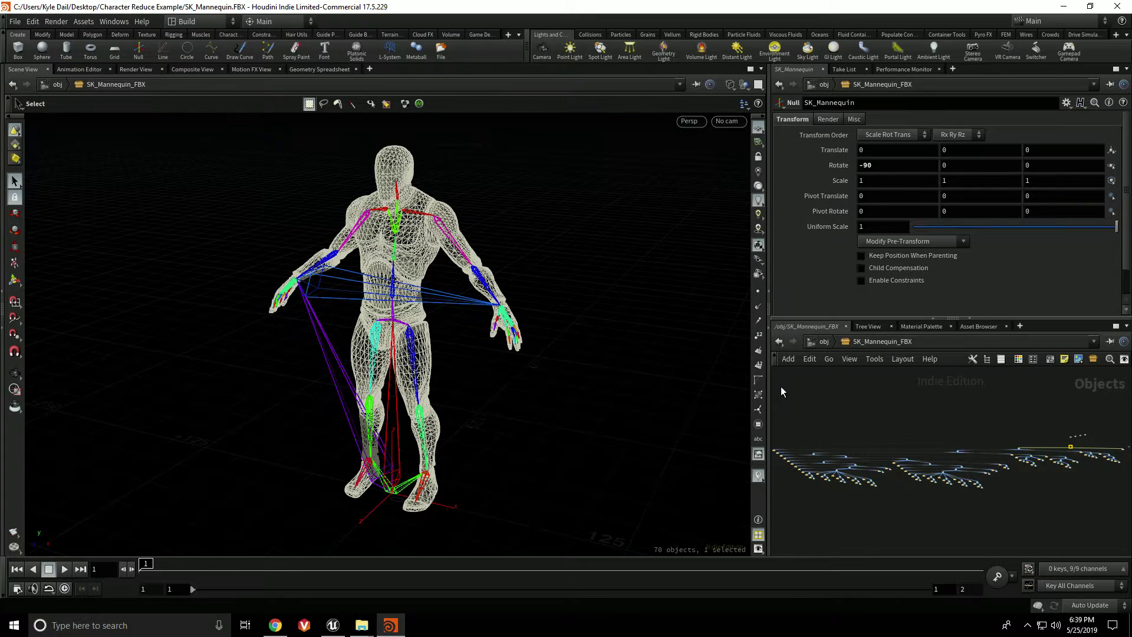
left_click_drag(784, 409, 1064, 527)
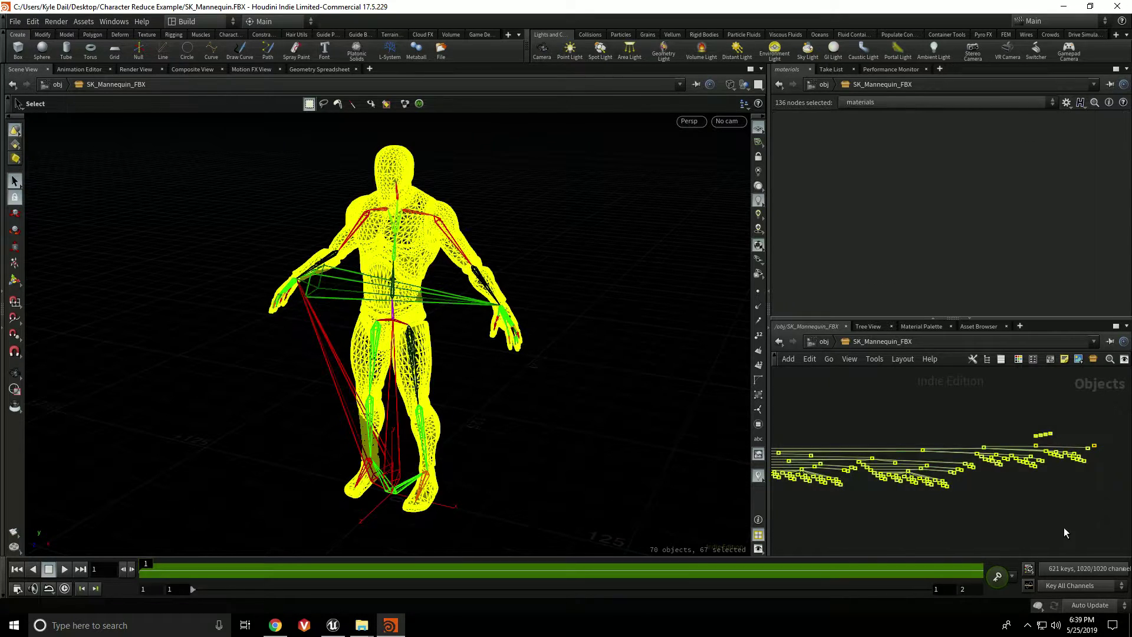
left_click(929, 521)
mouse_move(928, 520)
middle_mouse_down()
mouse_move(995, 521)
mouse_move(946, 522)
middle_mouse_up()
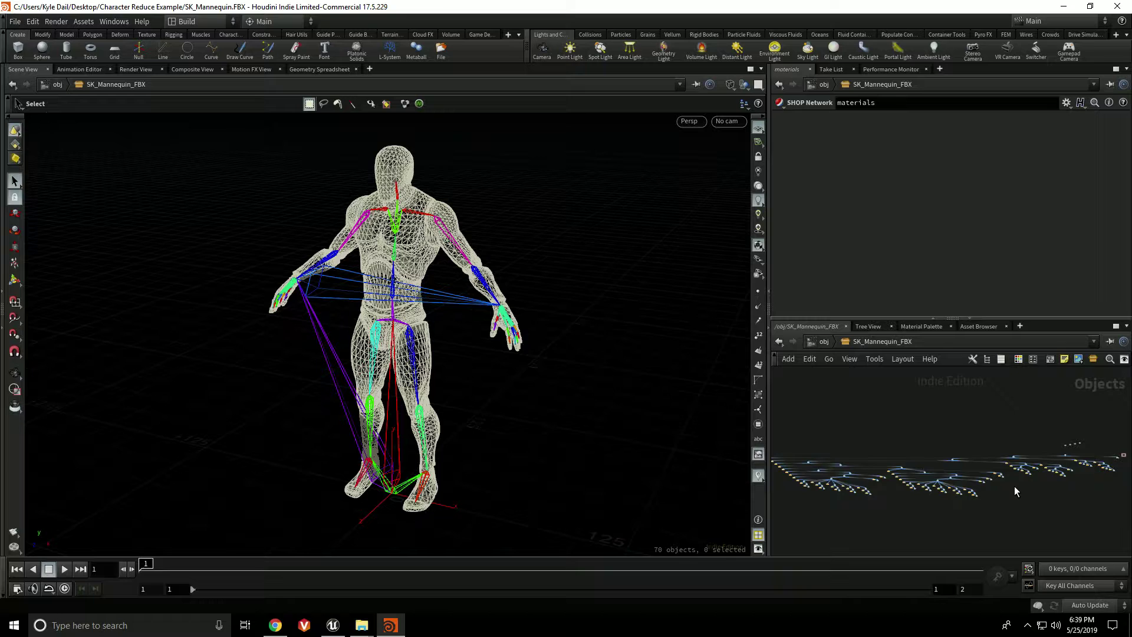
middle_click_drag(946, 474, 973, 479)
scroll(974, 483, "up", 3)
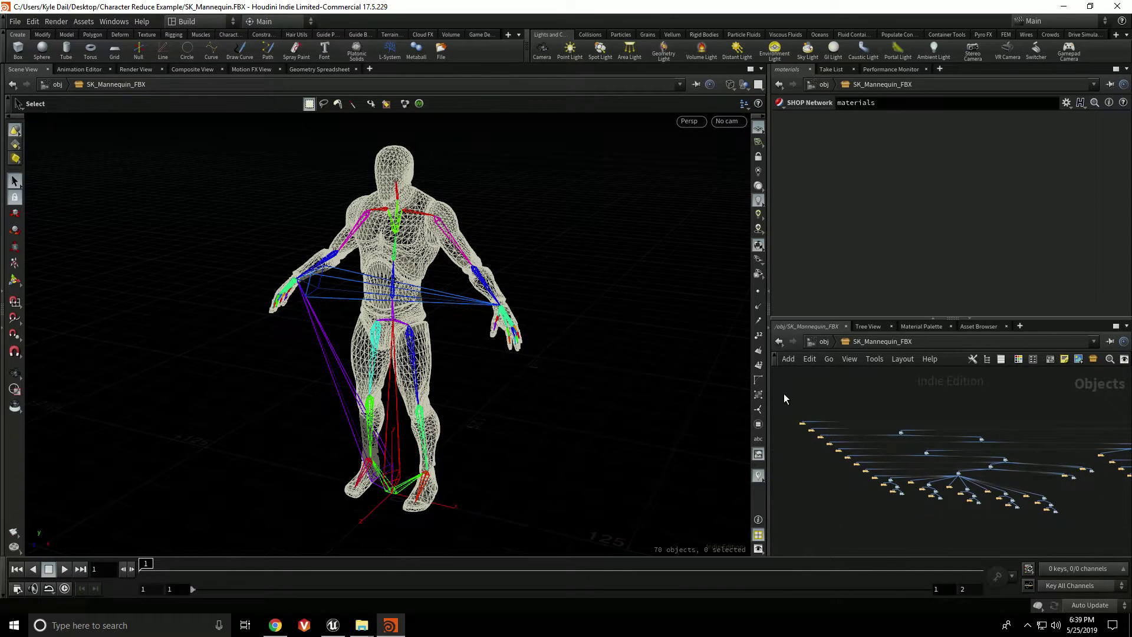
left_click_drag(782, 394, 1077, 532)
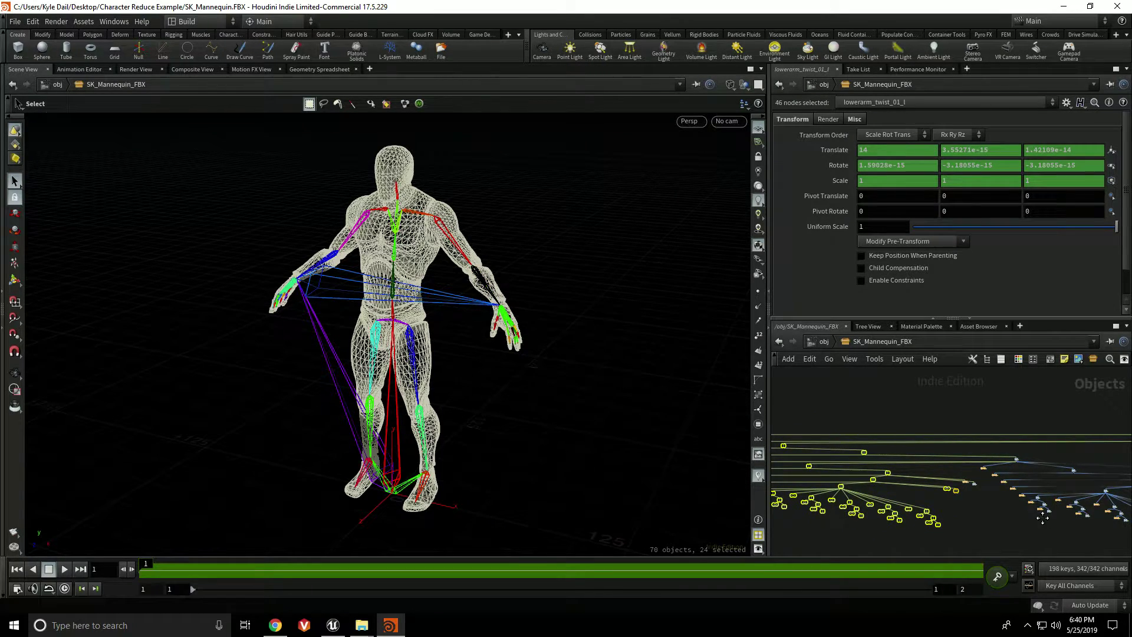
left_click_drag(1103, 523, 777, 403)
middle_click_drag(1025, 427, 874, 435)
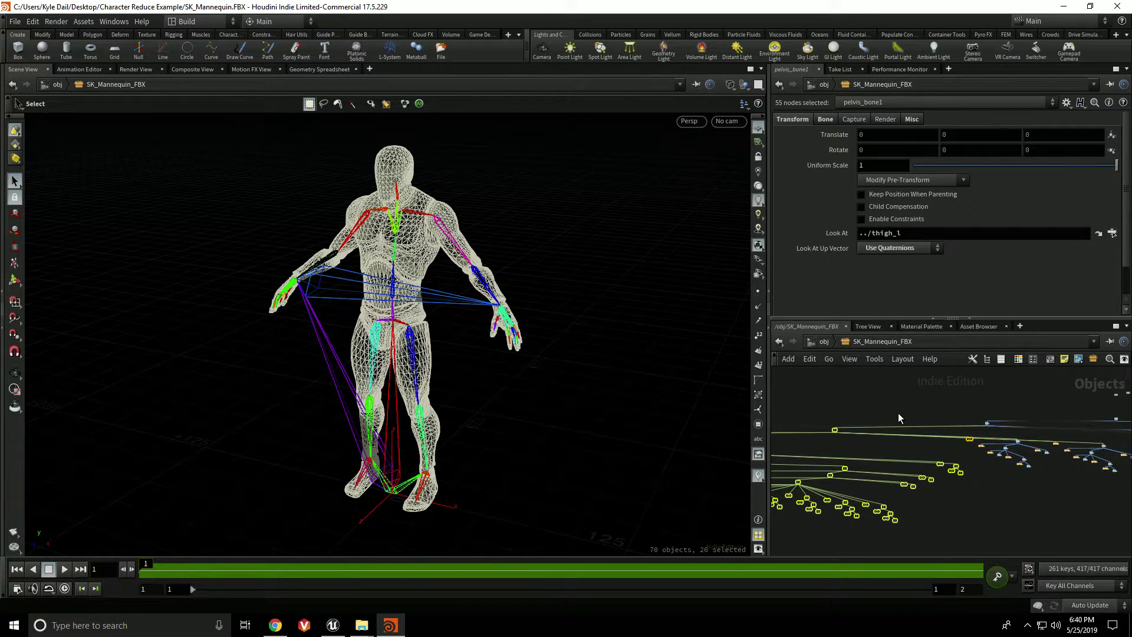
left_click(828, 405)
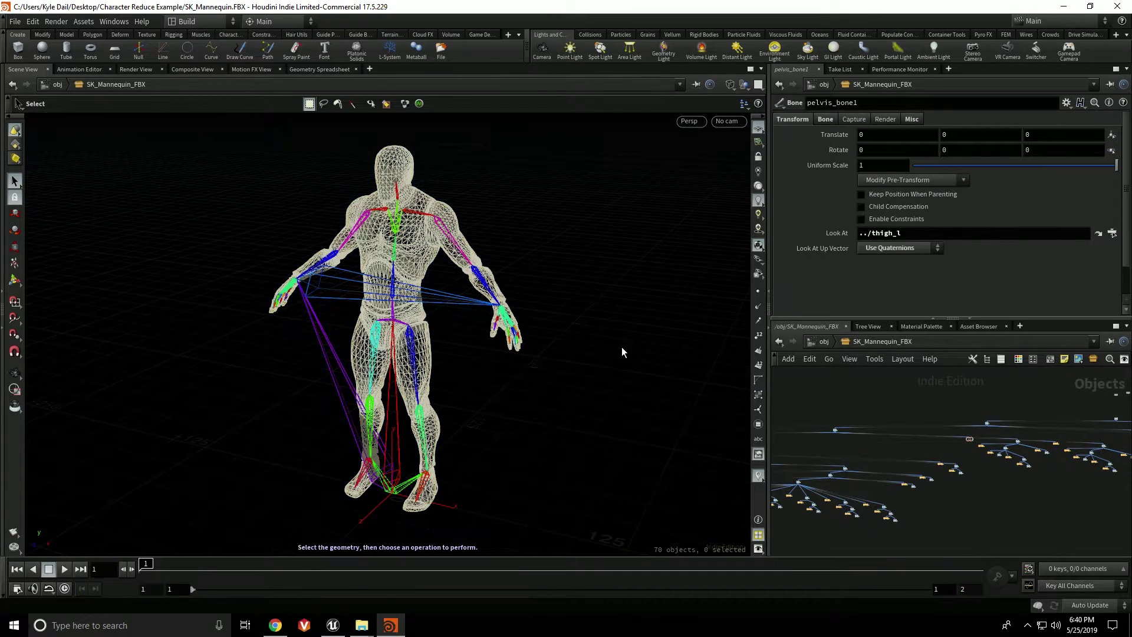
Step: Browse the bone clusters and move the SK_Mannequin null above the root node
mouse_move(887, 402)
middle_mouse_down()
mouse_move(816, 423)
mouse_move(880, 433)
mouse_move(898, 395)
middle_mouse_up()
scroll(805, 430, "up", 5)
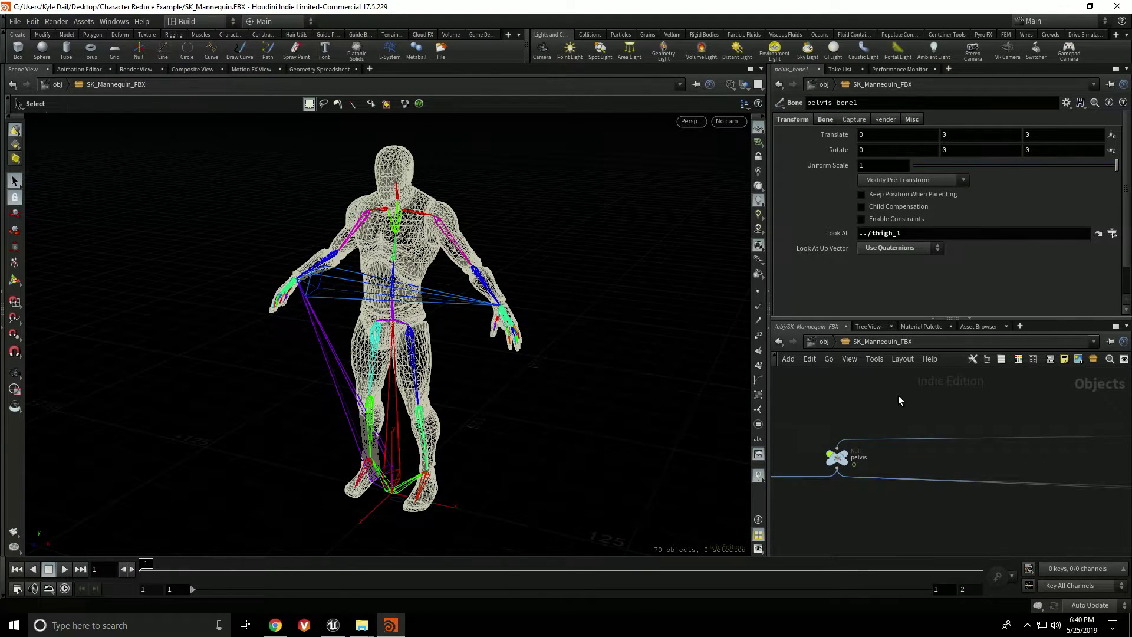
scroll(923, 439, "down", 4)
middle_click_drag(1115, 517, 766, 415)
scroll(924, 443, "down", 4)
middle_click_drag(966, 465, 920, 501)
scroll(917, 450, "down", 5)
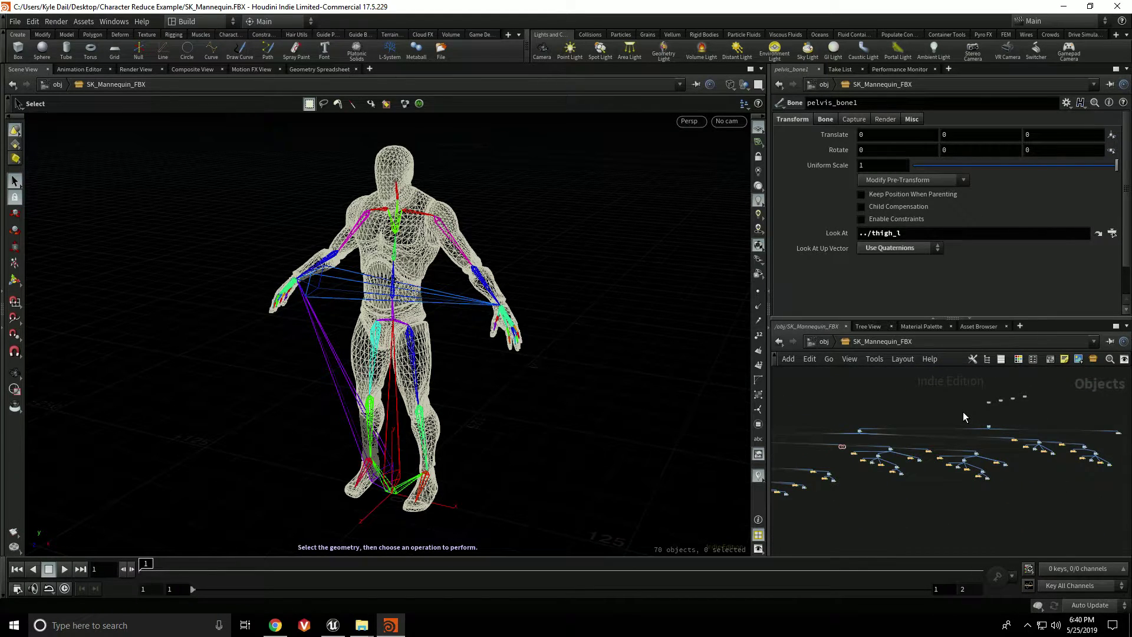
scroll(956, 417, "up", 8)
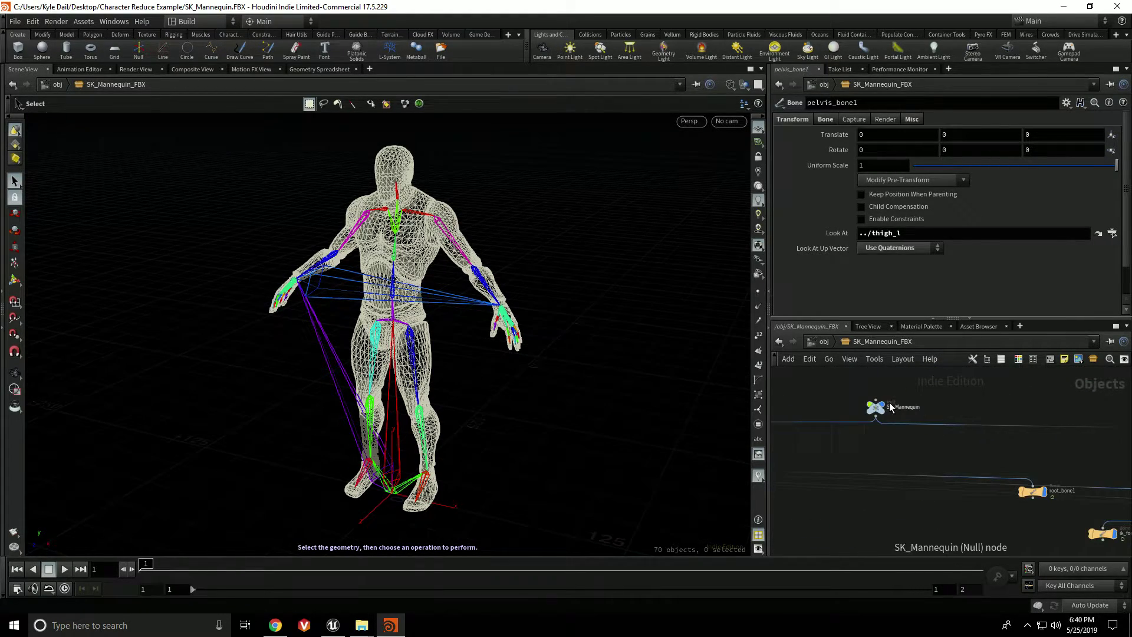
scroll(904, 403, "down", 5)
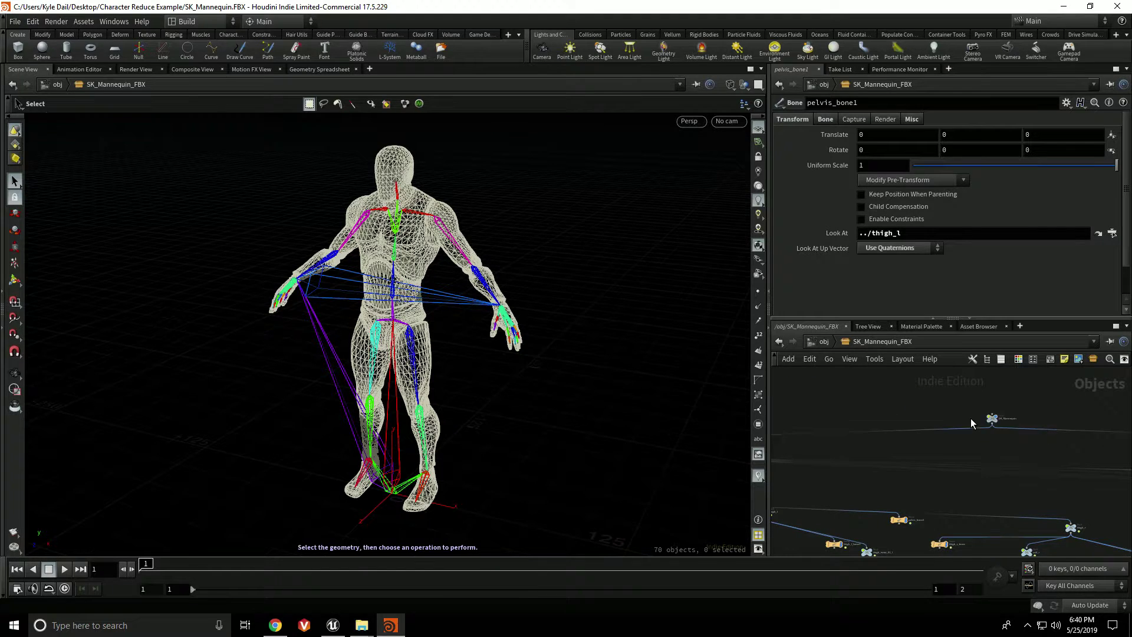
middle_click_drag(904, 403, 1054, 406)
scroll(1055, 406, "down", 1)
left_click_drag(1019, 417, 828, 420)
scroll(878, 431, "down", 4)
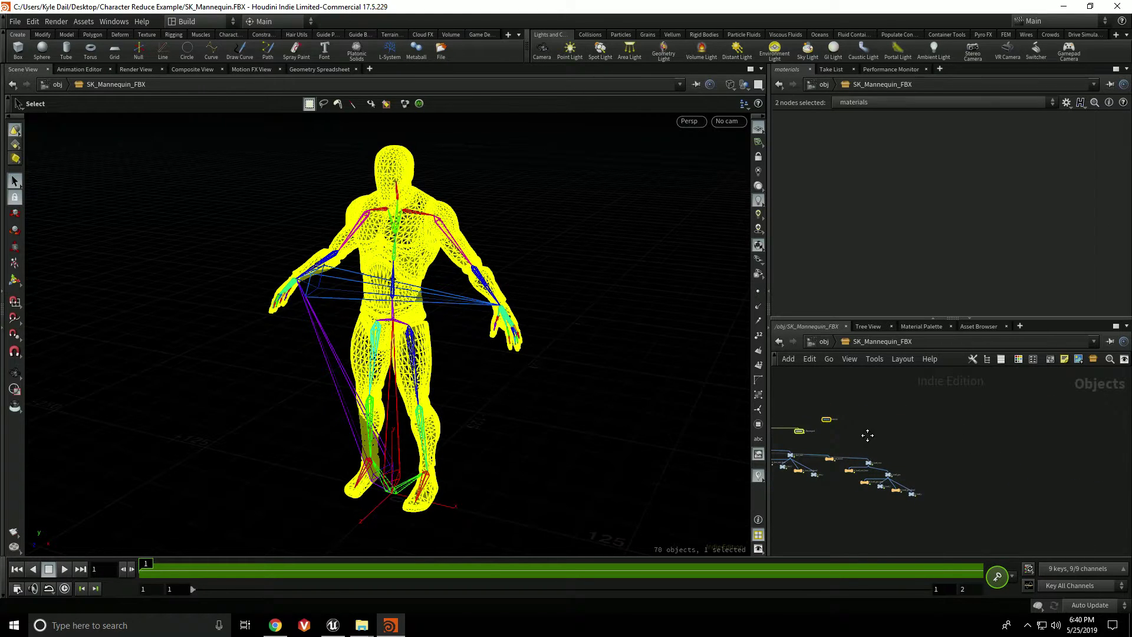
Step: Shift the materials and SK_Mannequin1 nodes left in the network
middle_click_drag(867, 435, 1077, 439)
left_click_drag(1011, 439, 939, 444)
scroll(939, 443, "up", 8)
middle_click_drag(877, 407, 887, 443)
left_click(887, 443)
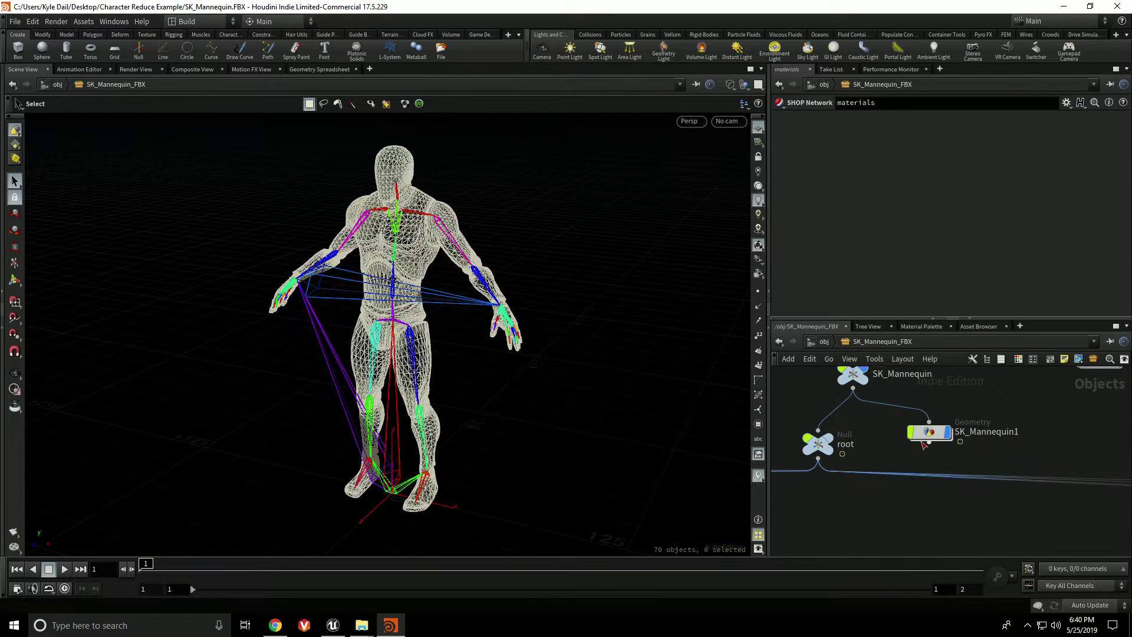
left_click_drag(933, 437, 899, 449)
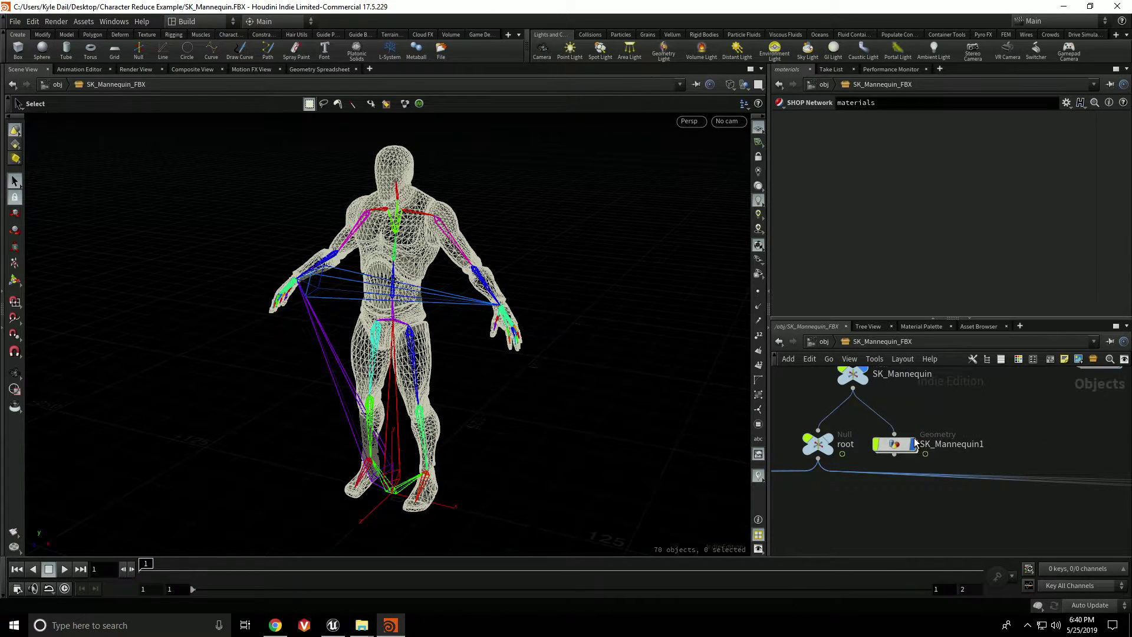
Step: Check the SK_Mannequin null's transform and place the materials network beside root and SK_Mannequin1
middle_click_drag(915, 443, 917, 491)
left_click_drag(801, 458, 982, 509)
left_click(855, 420)
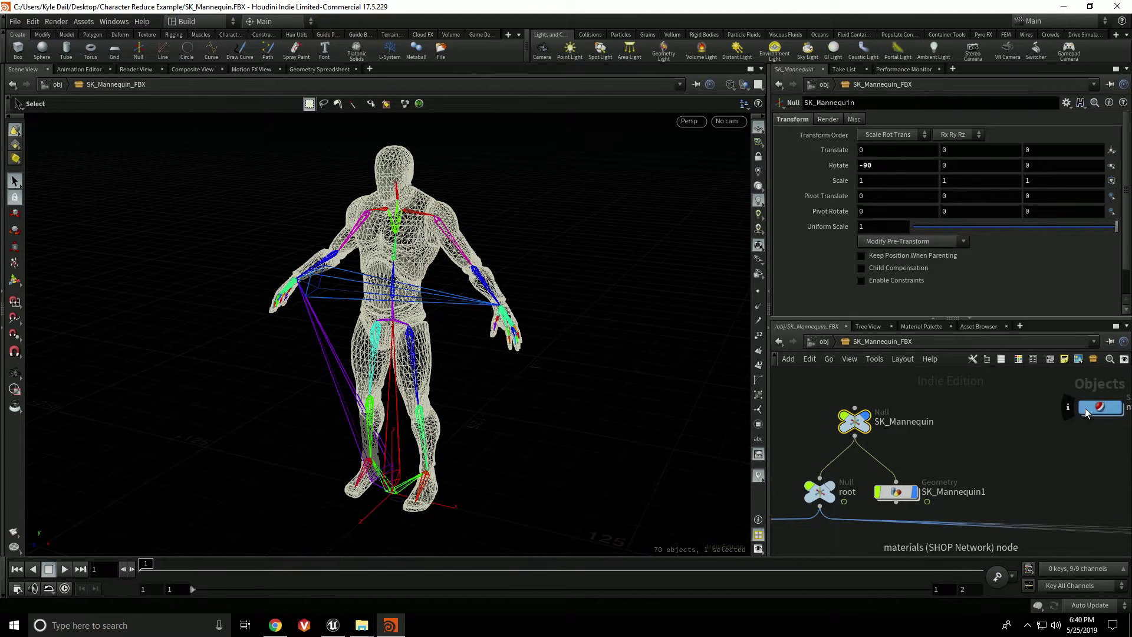
left_click_drag(1087, 412, 976, 439)
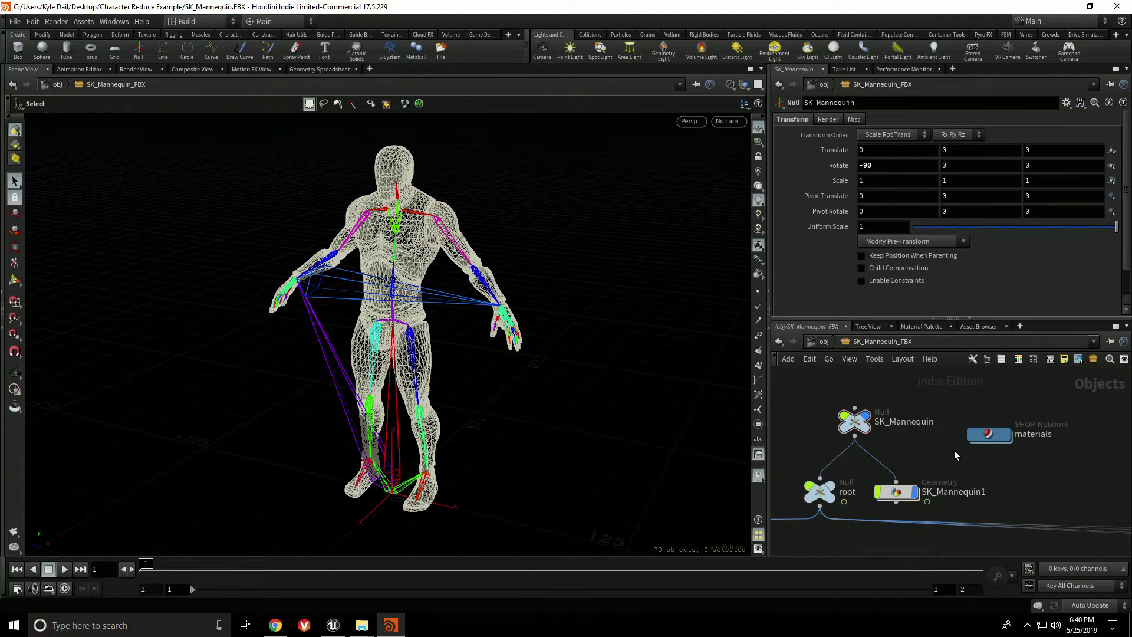
left_click(981, 435)
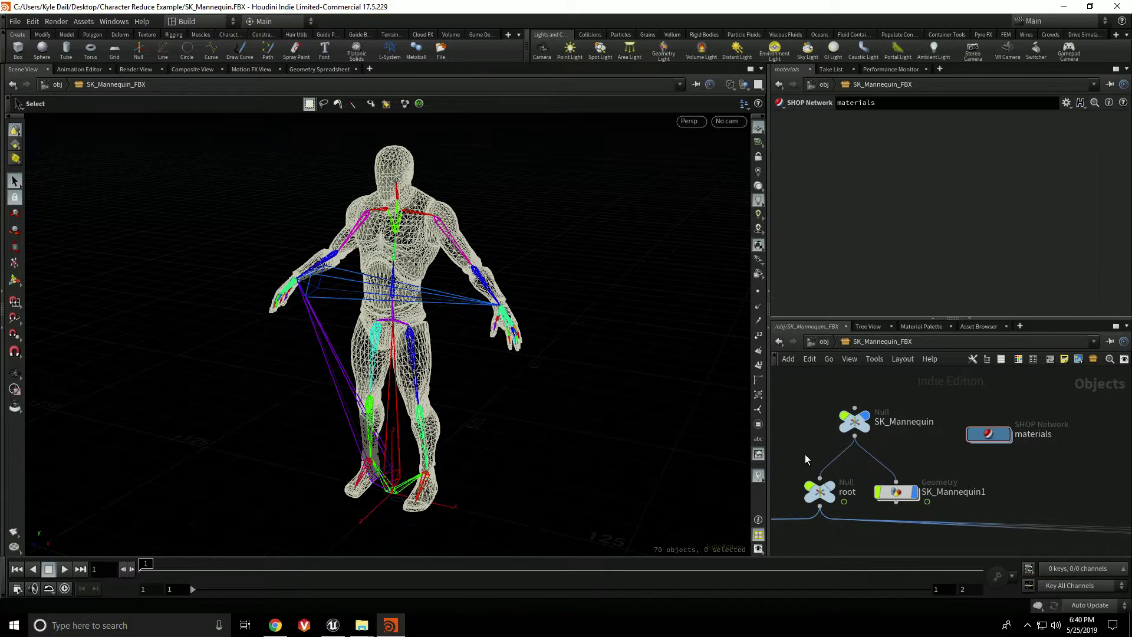
Step: Cut the wires from SK_Mannequin to root and the mesh, then frame the fallen mannequin
key("y")
left_click_drag(805, 454, 885, 459)
left_click_drag(545, 393, 432, 397, "alt")
right_click_drag(433, 397, 353, 329, "alt")
left_click_drag(433, 370, 506, 402, "alt")
key("s")
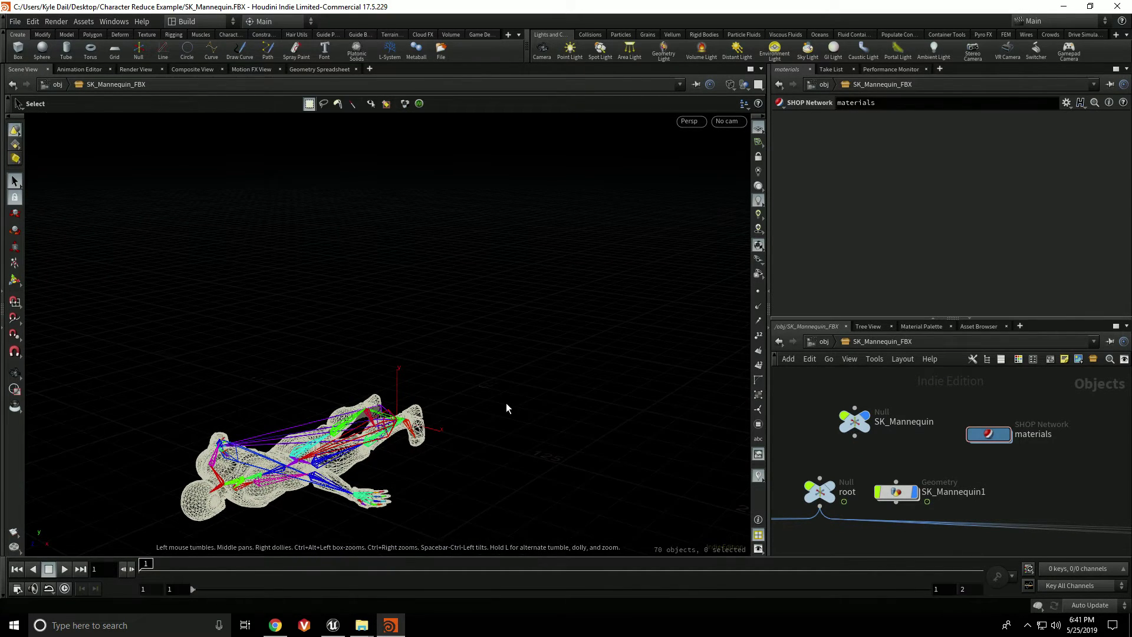
left_click(865, 420)
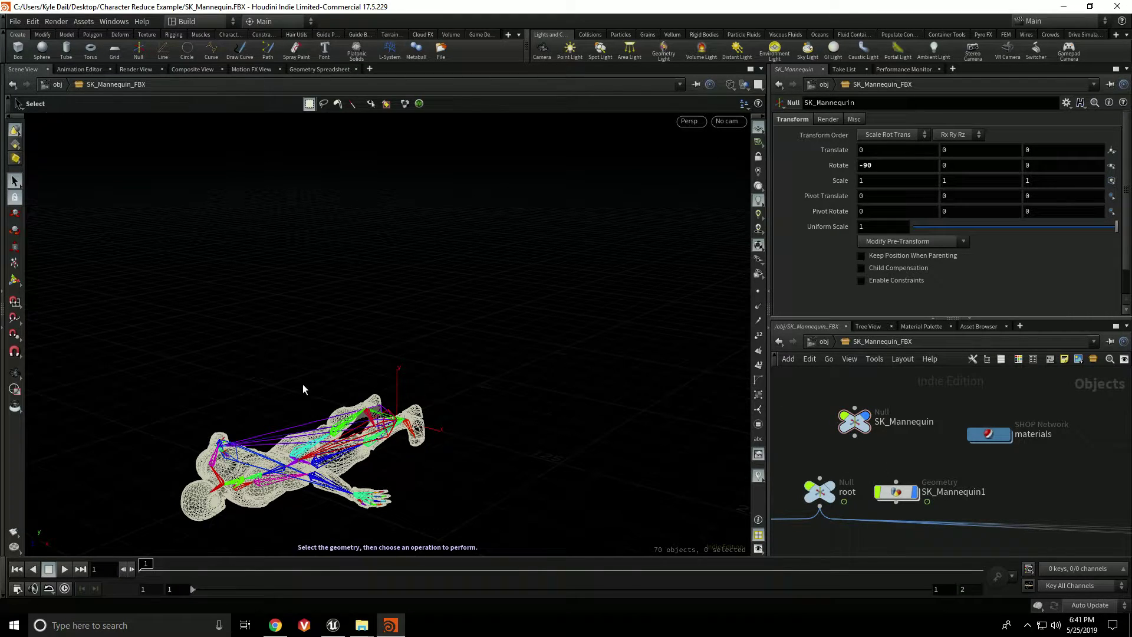
Step: Set SK_Mannequin_FBX's Rotate X to -90 and inspect the upright mannequin
left_click(823, 342)
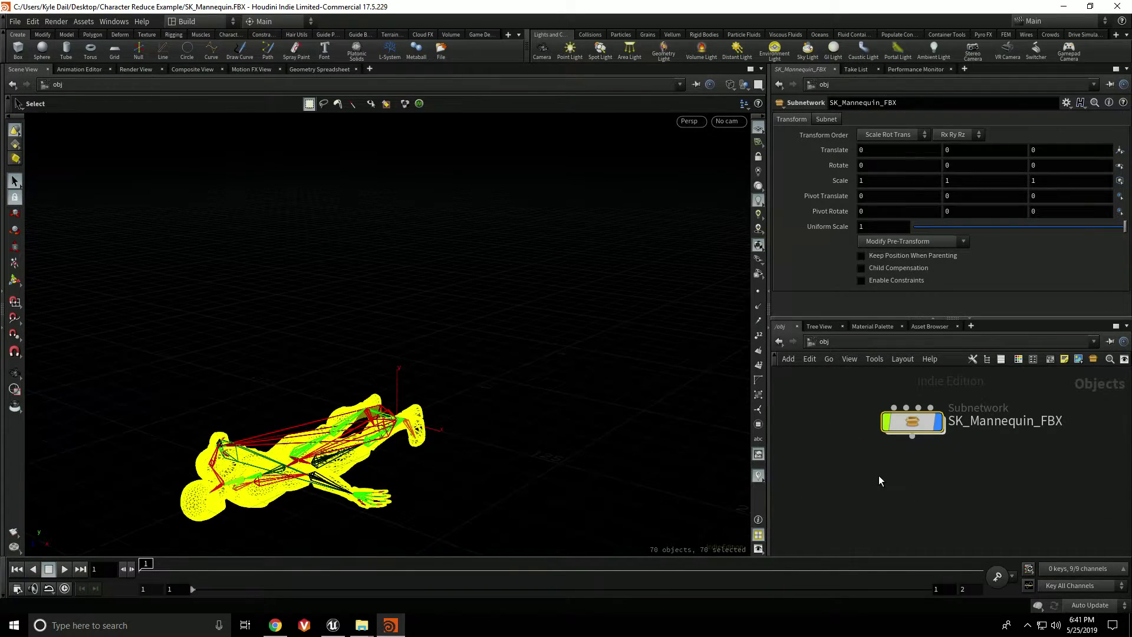
left_click(887, 165)
type("90")
key("Return")
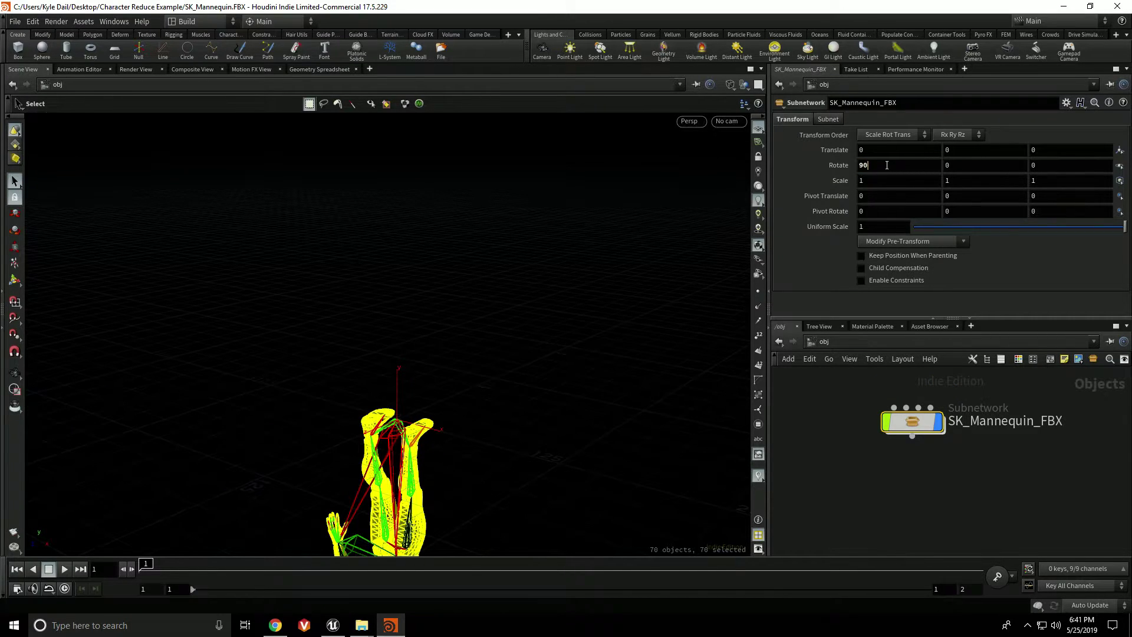
key("Home")
type("-")
key("Return")
key("Escape")
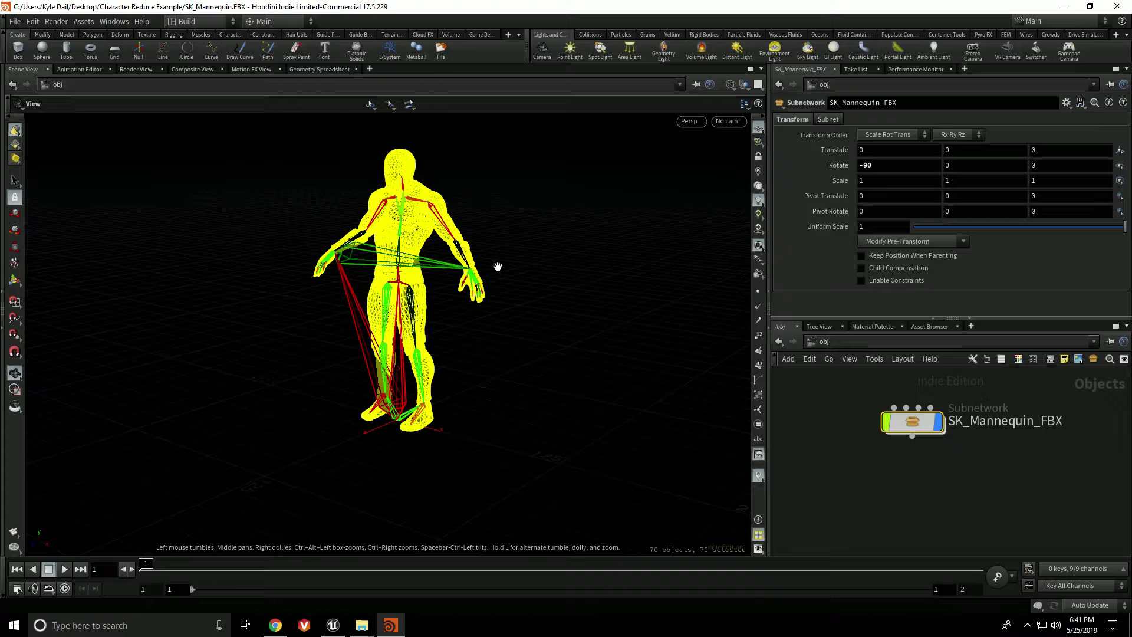
left_click_drag(498, 267, 495, 330, "alt")
right_click_drag(495, 330, 519, 366, "alt")
left_click_drag(519, 366, 534, 369, "alt")
left_click(894, 467)
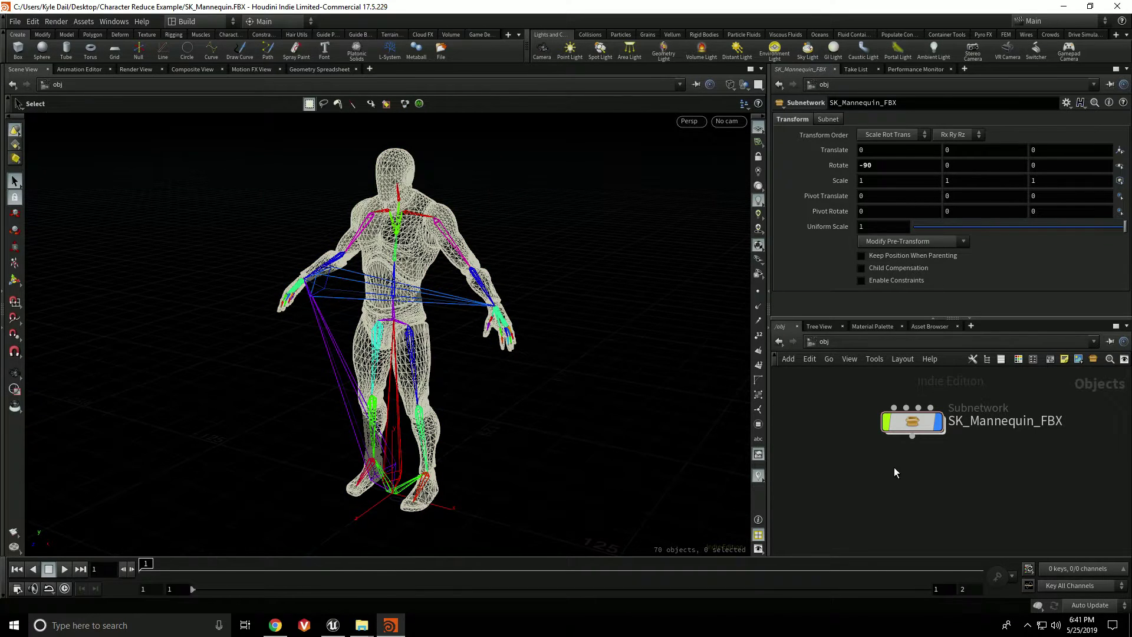
Step: Enter SK_Mannequin_FBX, check the root null's keyframes, and select the SK_Mannequin1 geometry node
double_click(909, 420)
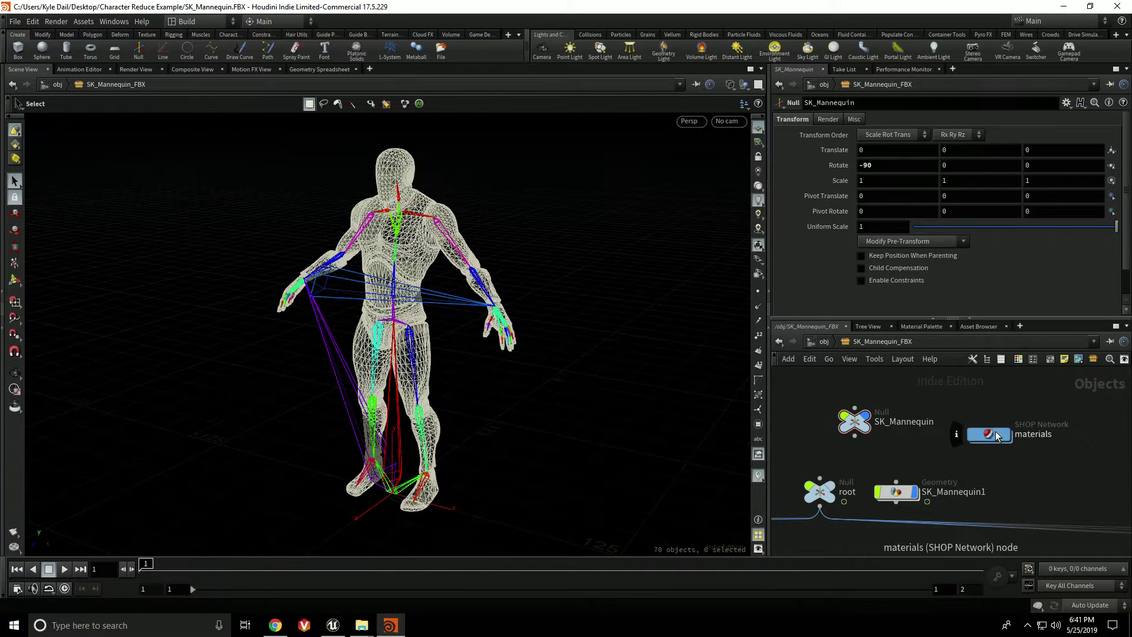
middle_click_drag(865, 460, 870, 438)
left_click_drag(797, 430, 849, 489)
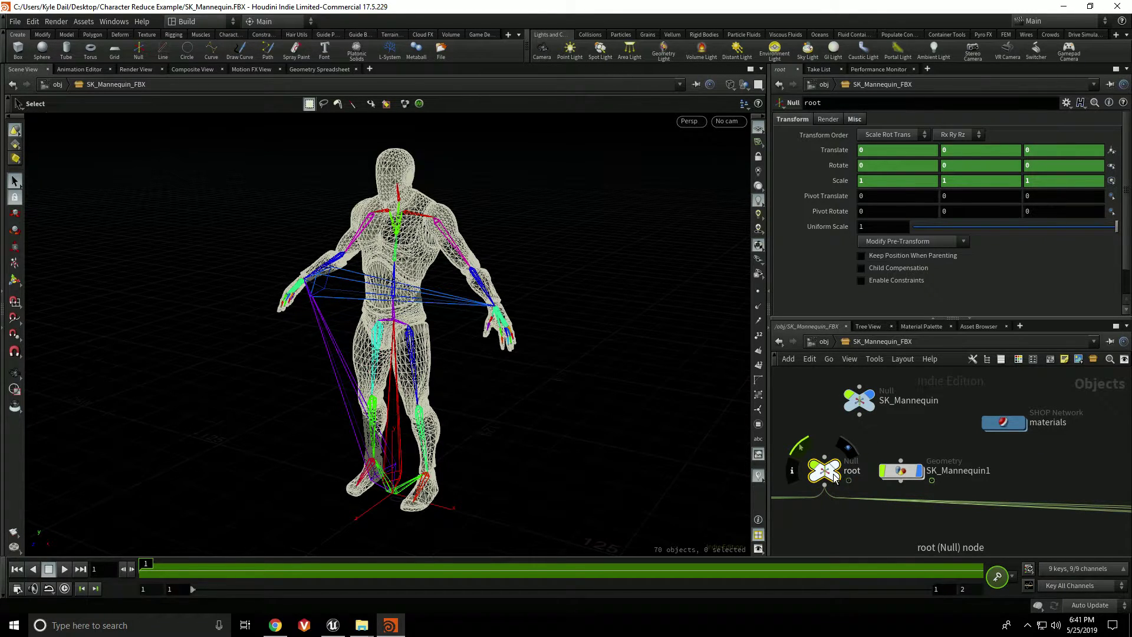
left_click(805, 427)
middle_click_drag(855, 432, 868, 432)
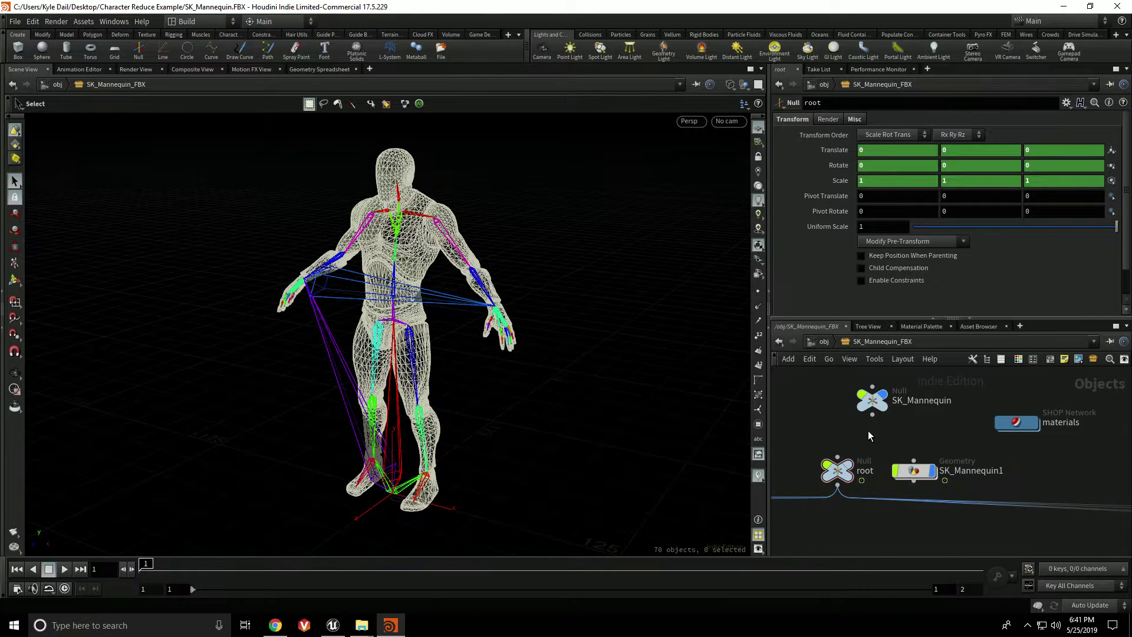
left_click(913, 480)
left_click_drag(899, 429, 953, 483)
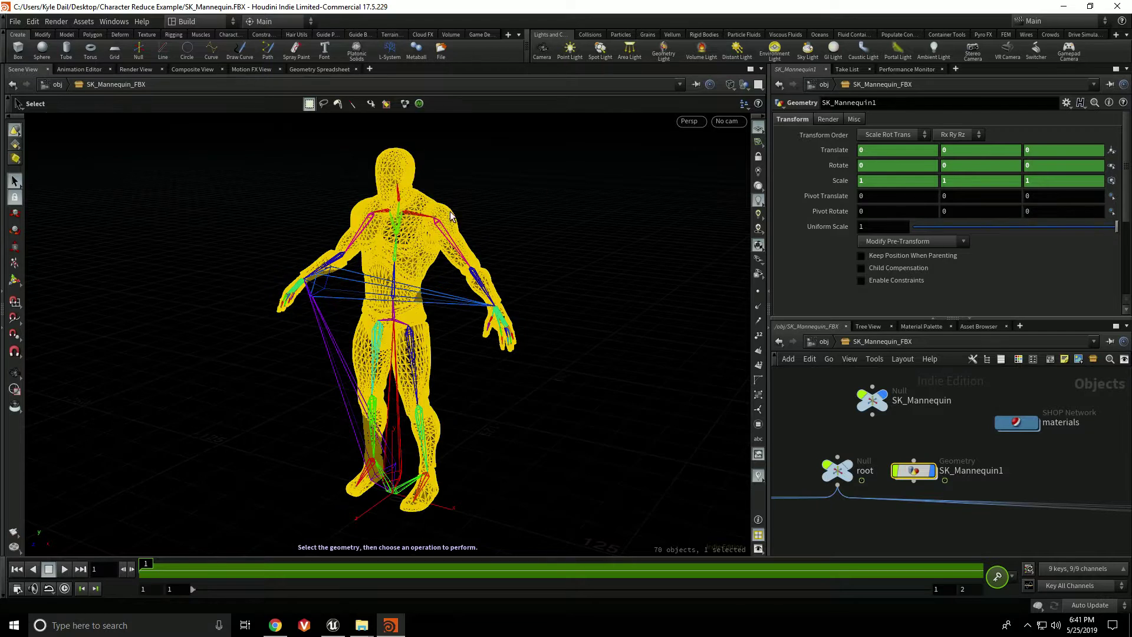
Step: Dive into SK_Mannequin1 and enlarge the network editor to see its node chain
double_click(913, 470)
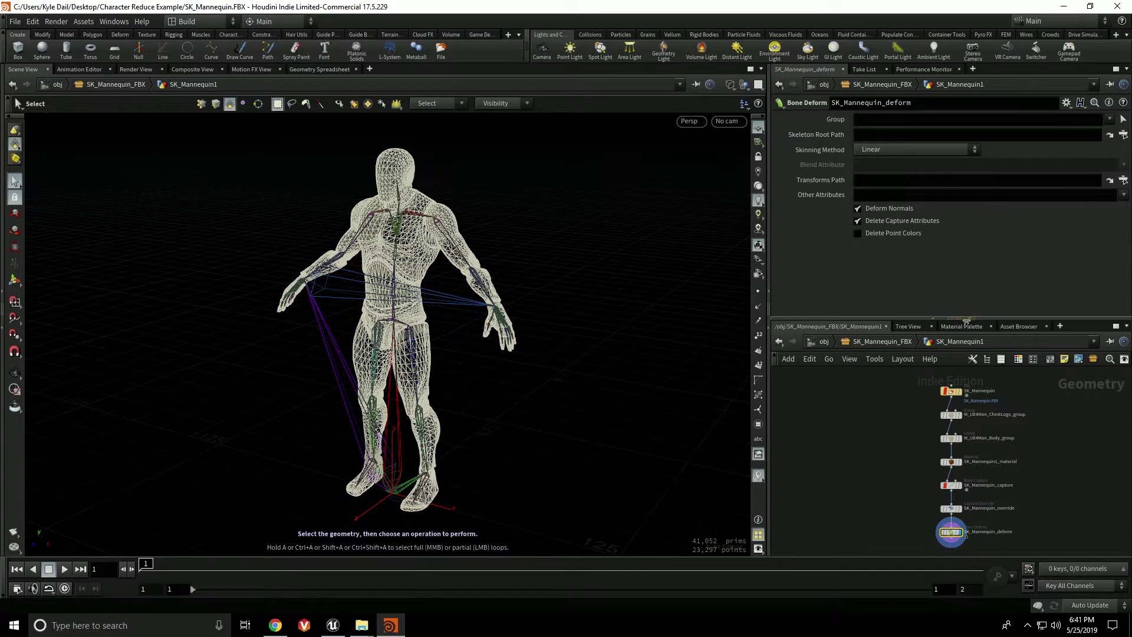
left_click_drag(967, 319, 967, 231)
scroll(875, 390, "up", 4)
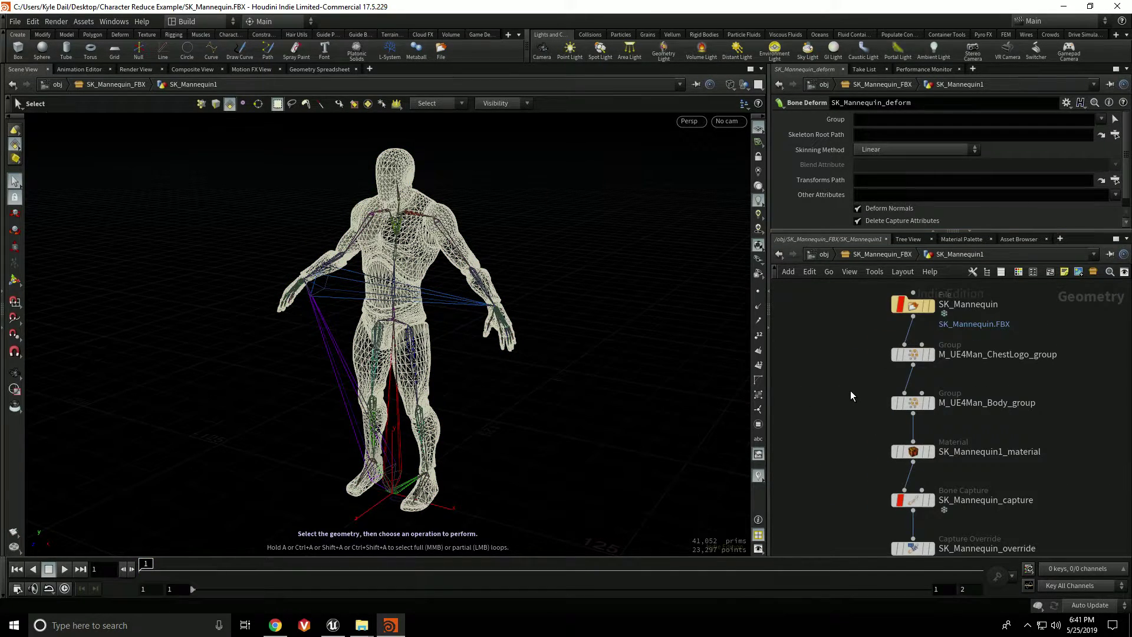
left_click_drag(838, 290, 1081, 348)
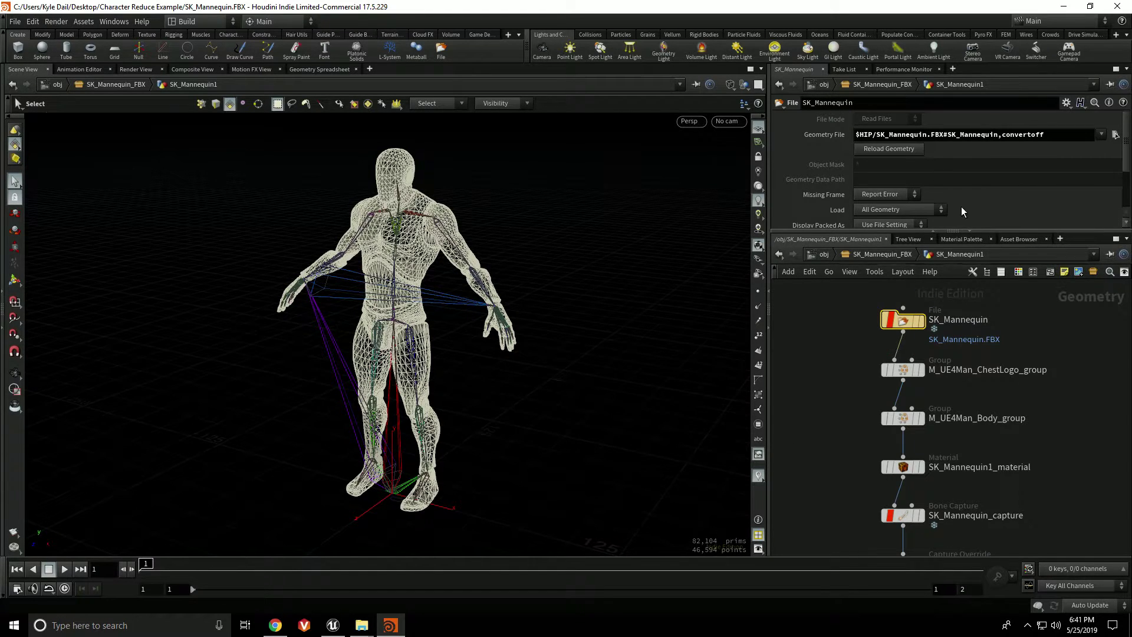
Step: Inspect the M_UE4Man_ChestLogo_group and M_UE4Man_Body_group nodes
middle_click_drag(851, 407, 860, 372)
left_click_drag(835, 330, 949, 392)
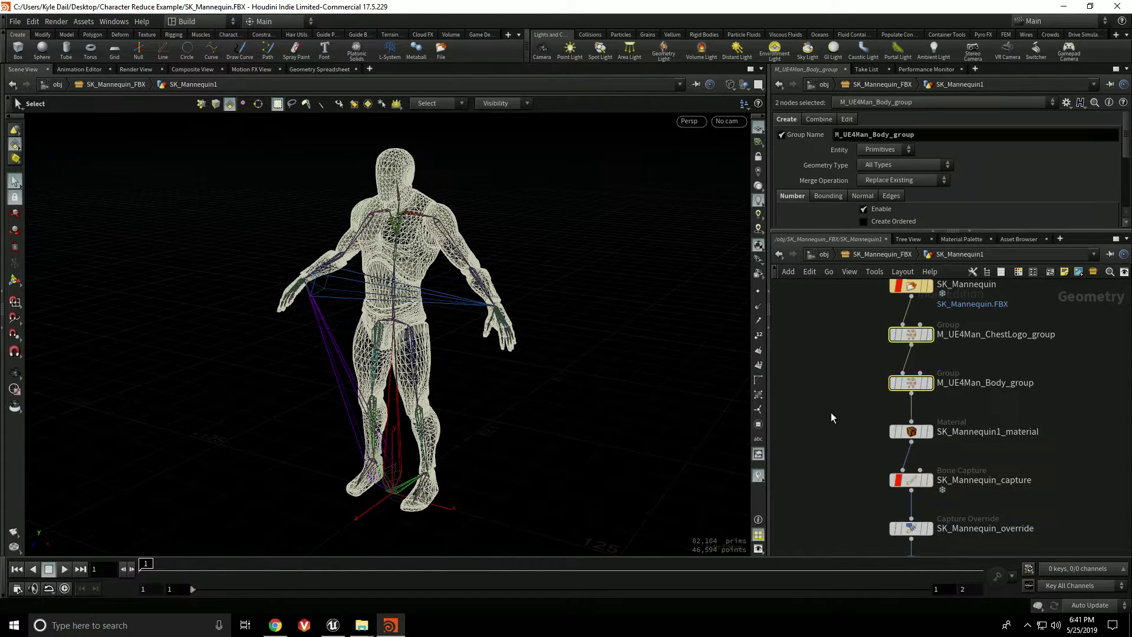
left_click(831, 412)
left_click_drag(847, 334, 970, 337)
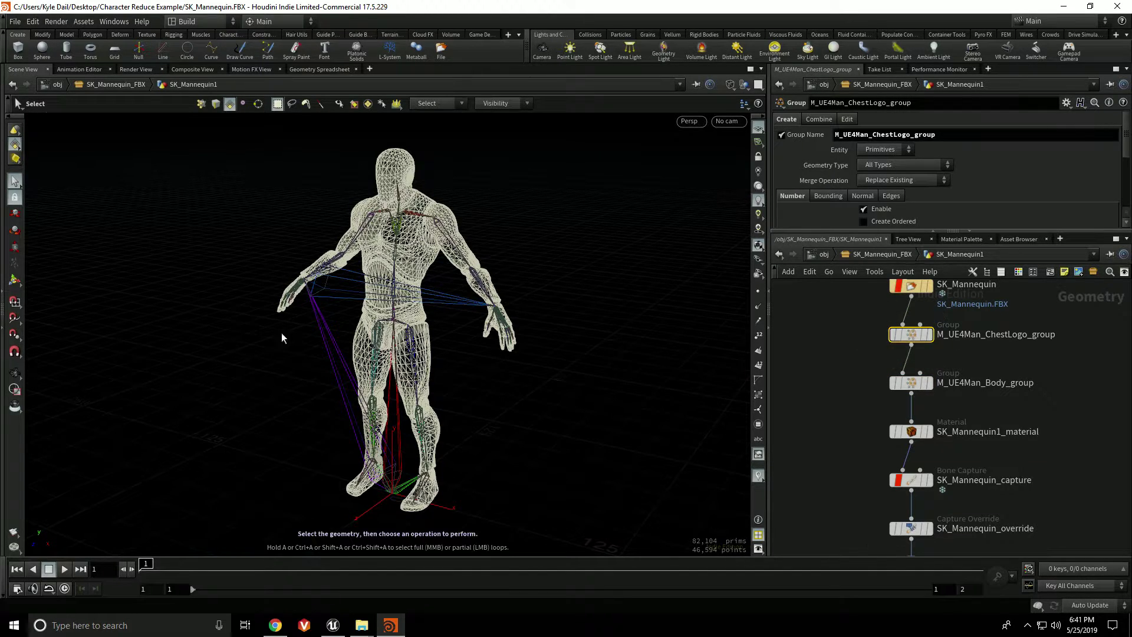
left_click(930, 334)
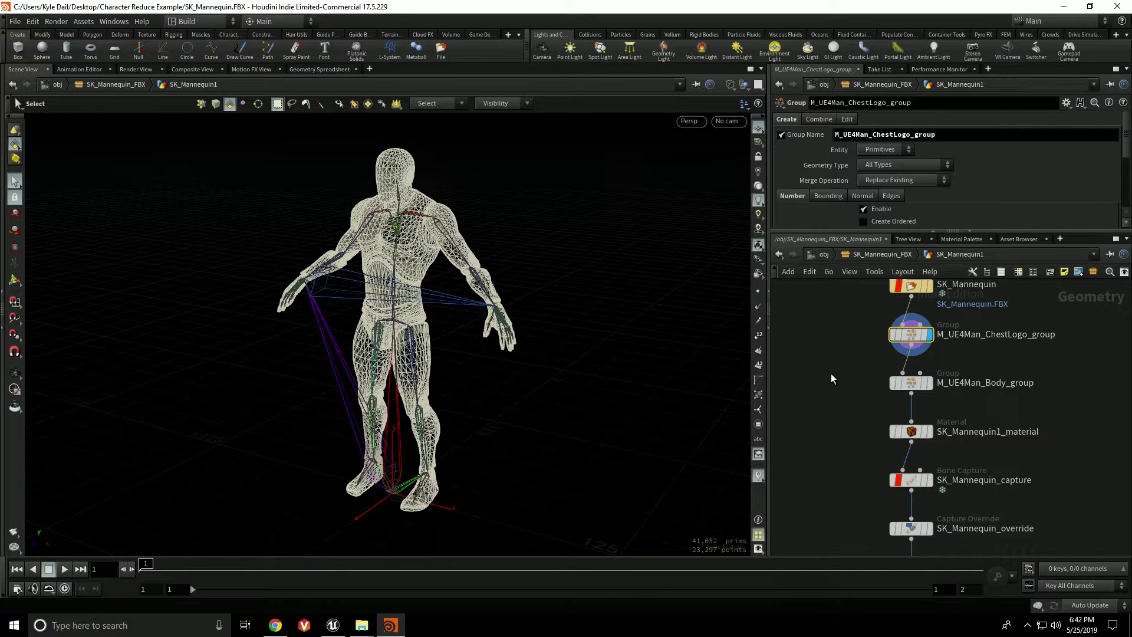
left_click(944, 382)
Step: Review the SK_Mannequin1_material assignments and the SK_Mannequin_capture settings
middle_click_drag(854, 444, 873, 415)
left_click(931, 403)
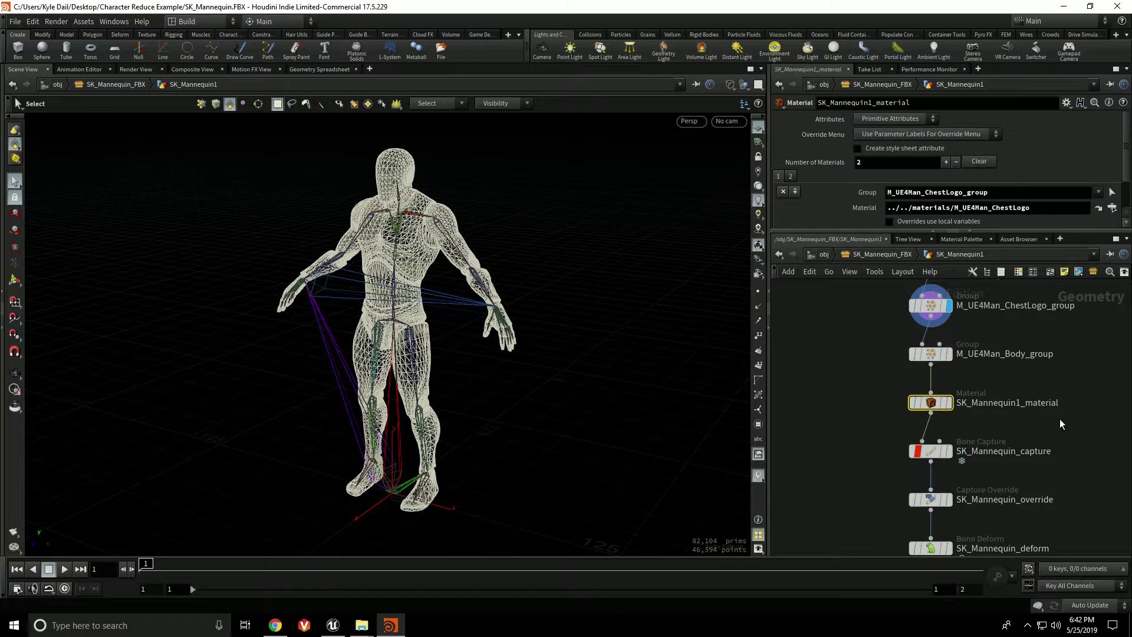
left_click(791, 176)
left_click(778, 176)
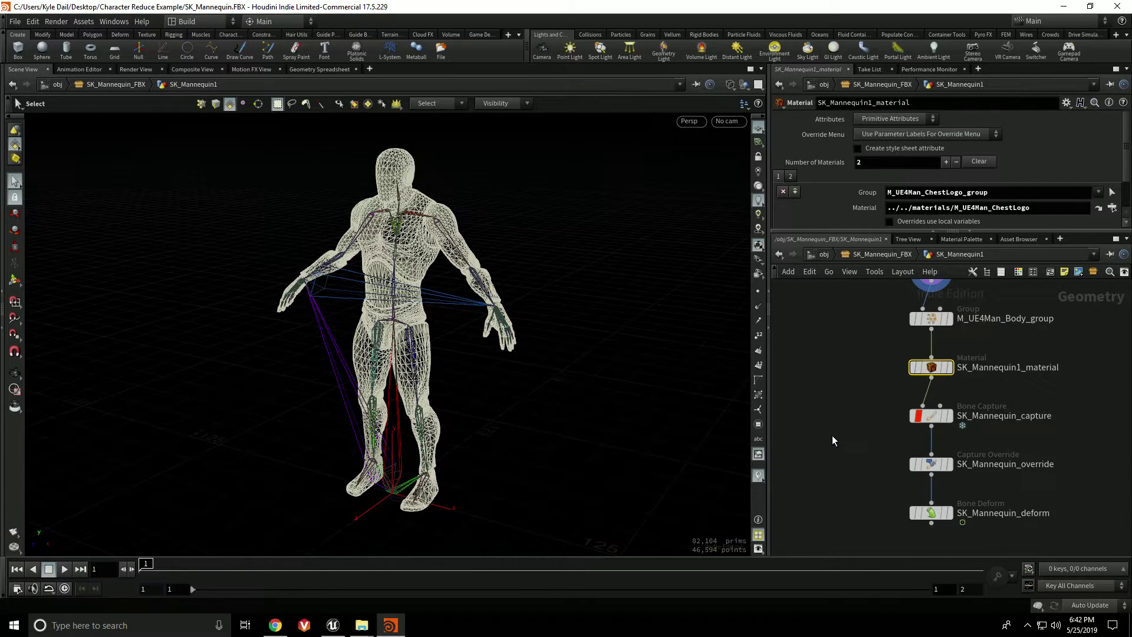
middle_click_drag(833, 436, 811, 391)
left_click(911, 407)
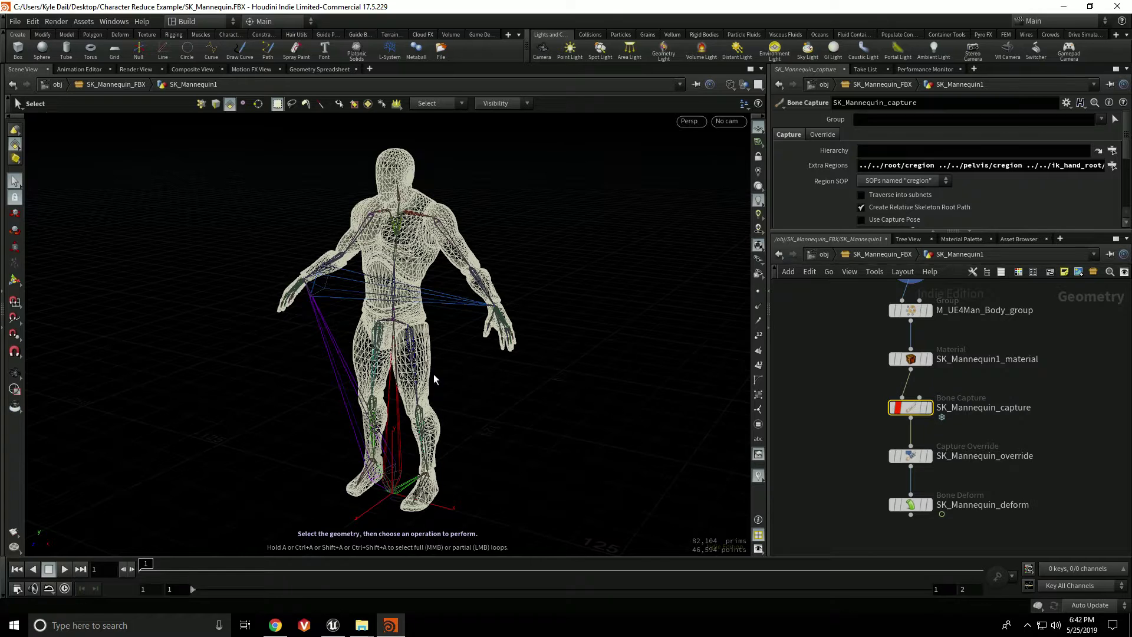
Step: Inspect the SK_Mannequin_override and SK_Mannequin_deform nodes, then frame the whole chain
middle_click_drag(842, 420, 831, 403)
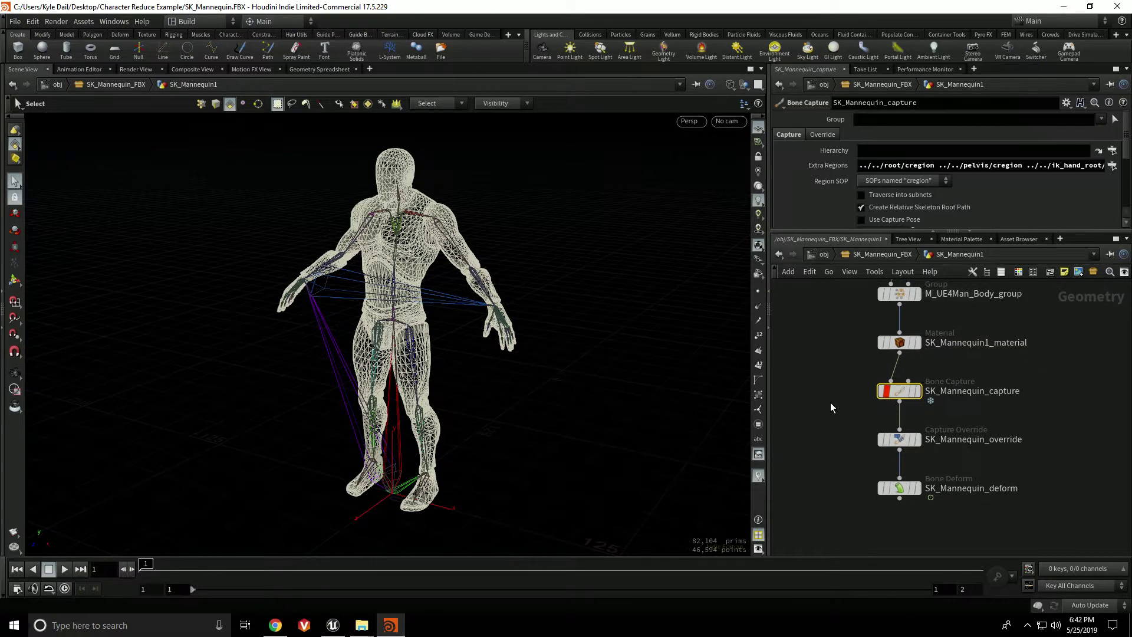
left_click(822, 439)
left_click_drag(824, 440, 958, 441)
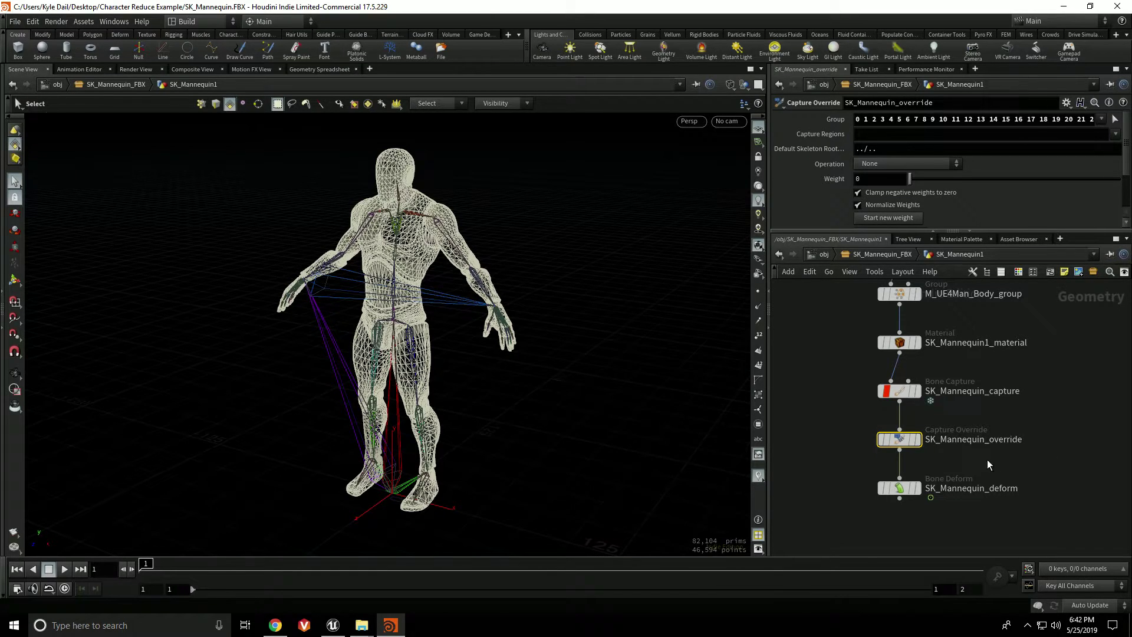
left_click_drag(853, 481, 1038, 506)
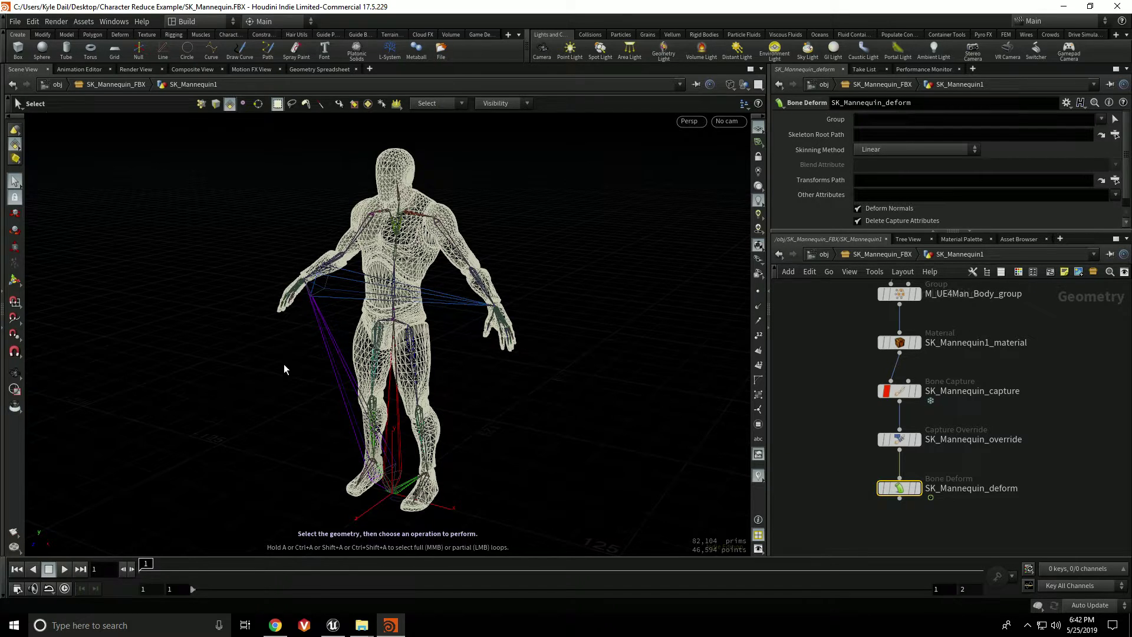
middle_click_drag(861, 415, 869, 427)
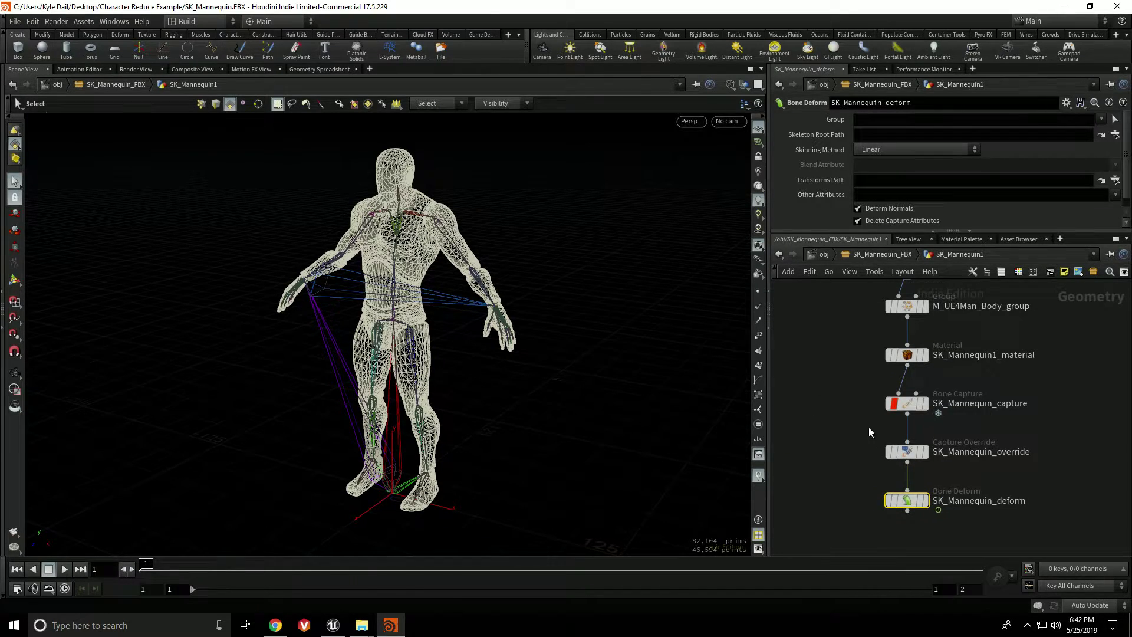
left_click_drag(830, 502, 998, 508)
middle_click_drag(828, 394, 850, 407)
scroll(840, 407, "down", 2)
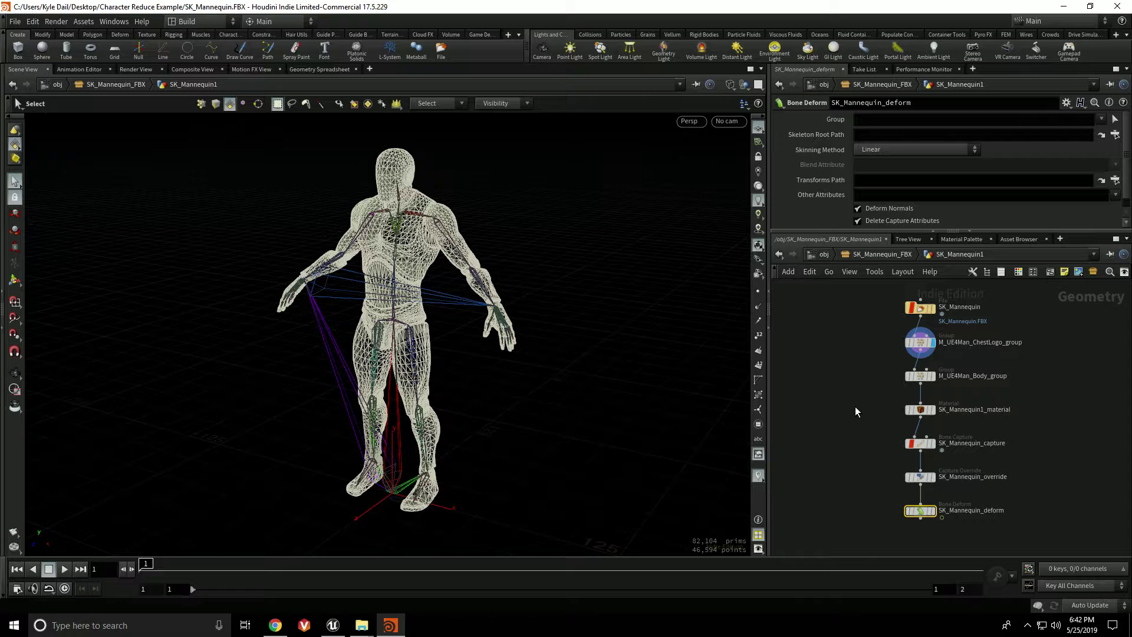
Step: Deselect SK_Mannequin_deform before viewing the Additional Geometry Edit.JPG reference
left_click(857, 409)
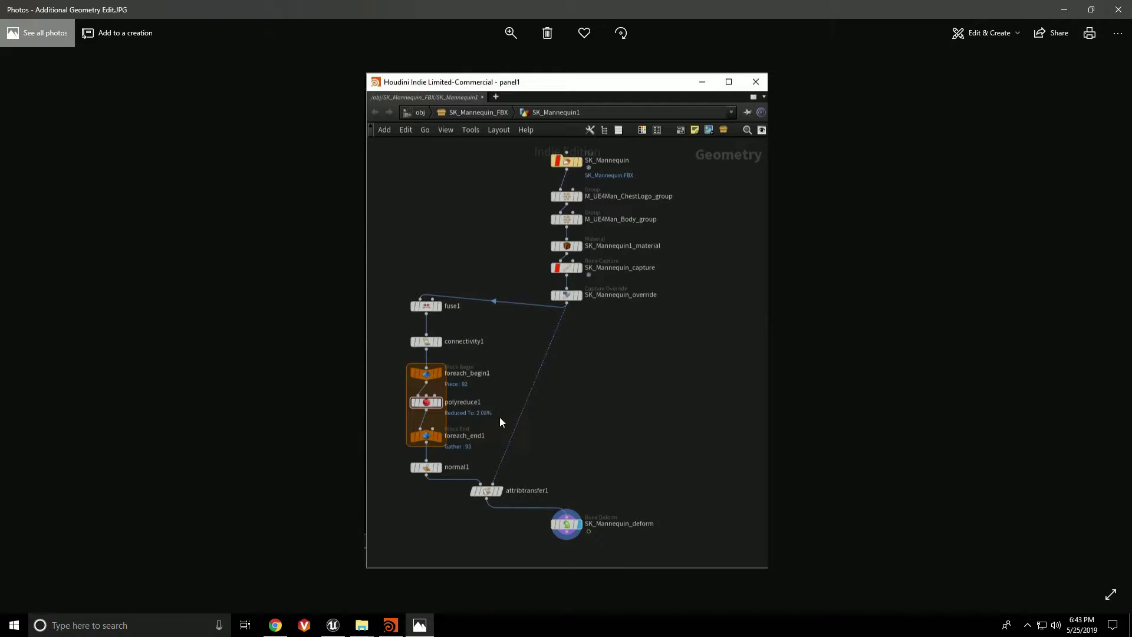
Step: Close Photos, move SK_Mannequin_deform down, and add a fuse1 node beside the chain
left_click(1117, 10)
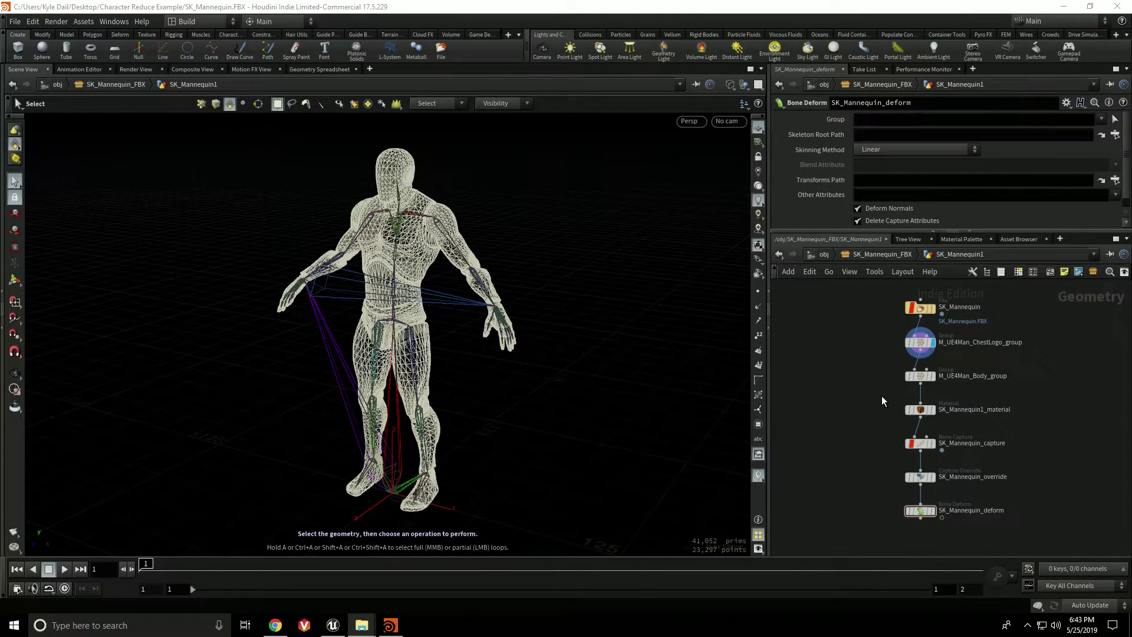
middle_click_drag(879, 404, 891, 354)
left_click_drag(947, 432, 947, 504)
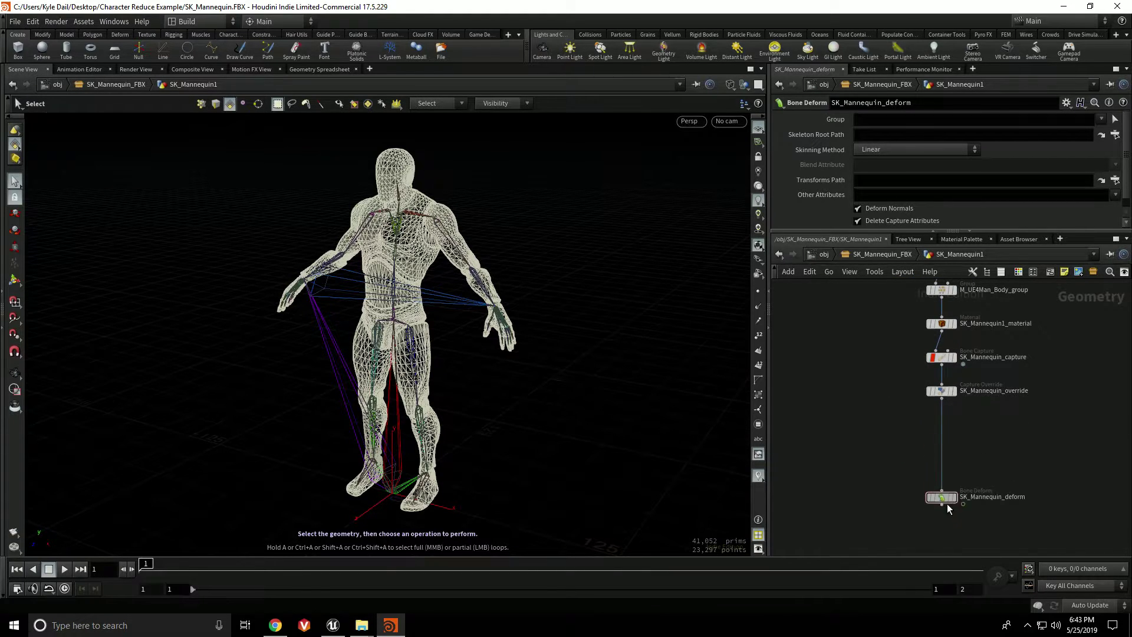
key("Tab")
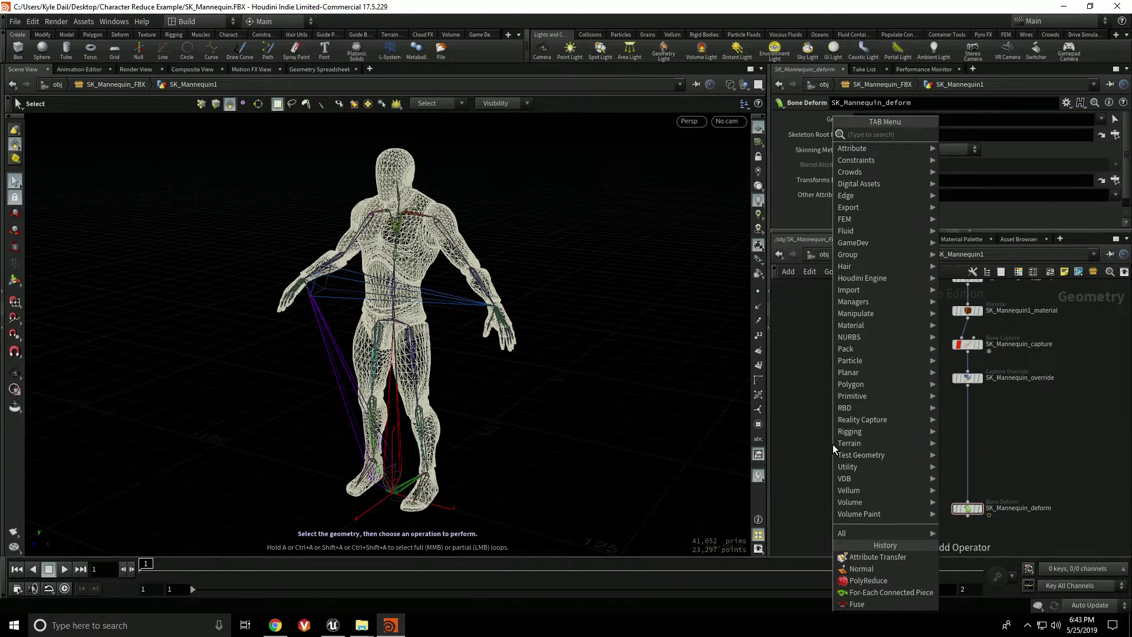
left_click(857, 604)
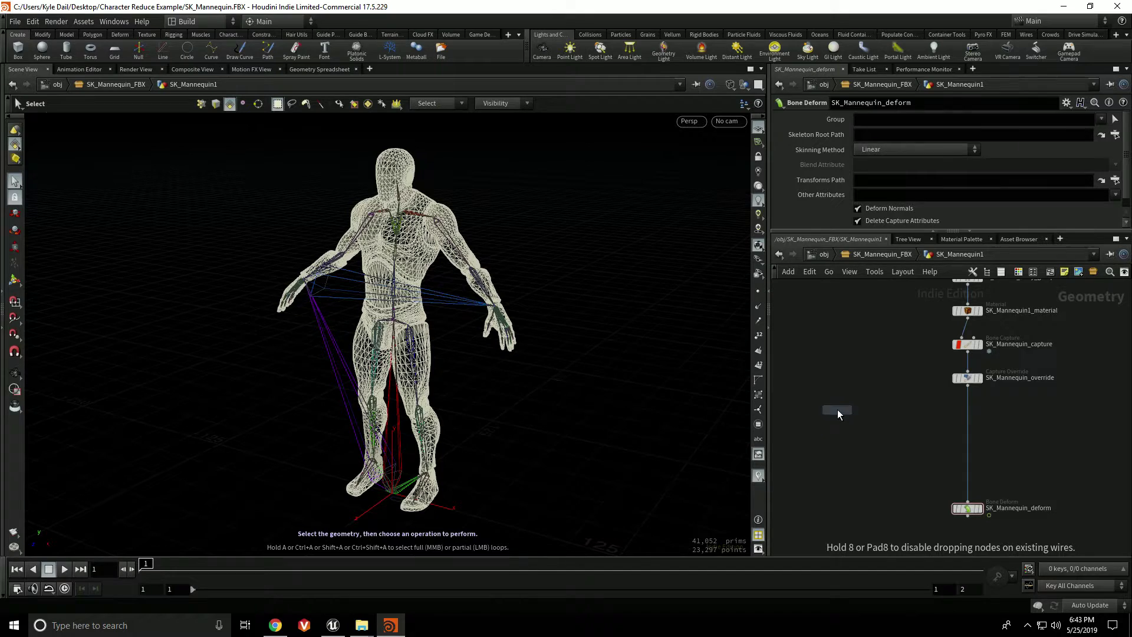
left_click(831, 410)
left_click_drag(839, 398, 849, 387)
Step: Wire SK_Mannequin_override into fuse1 and display the fused mesh of 20,719 points
left_click(879, 340)
middle_click_drag(885, 346, 909, 365)
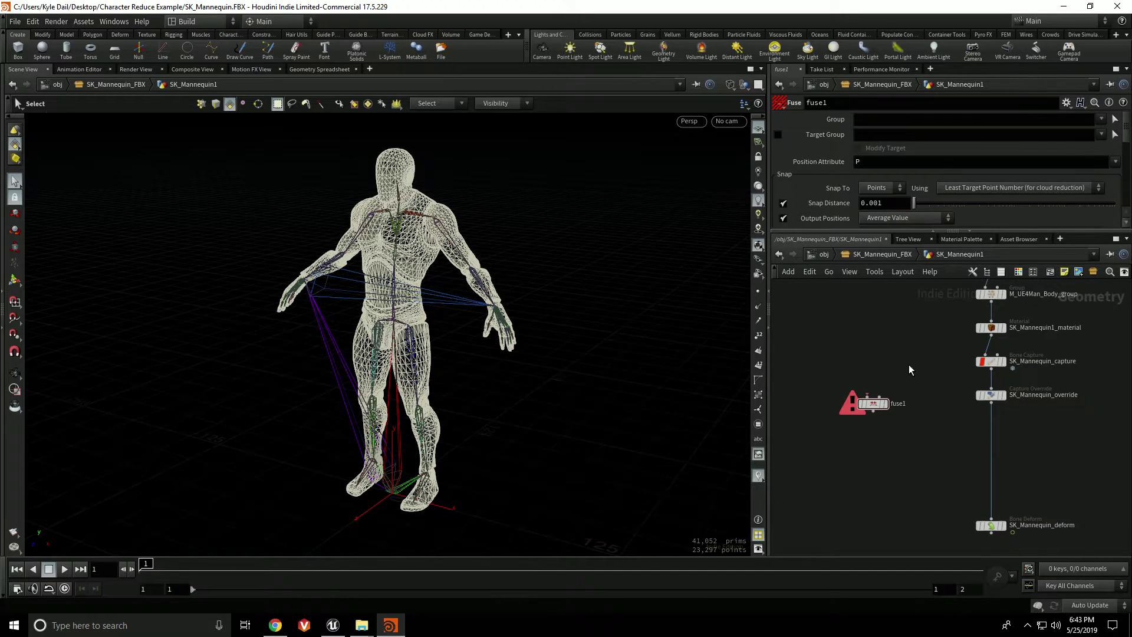
scroll(915, 420, "up", 1)
left_click(1007, 400)
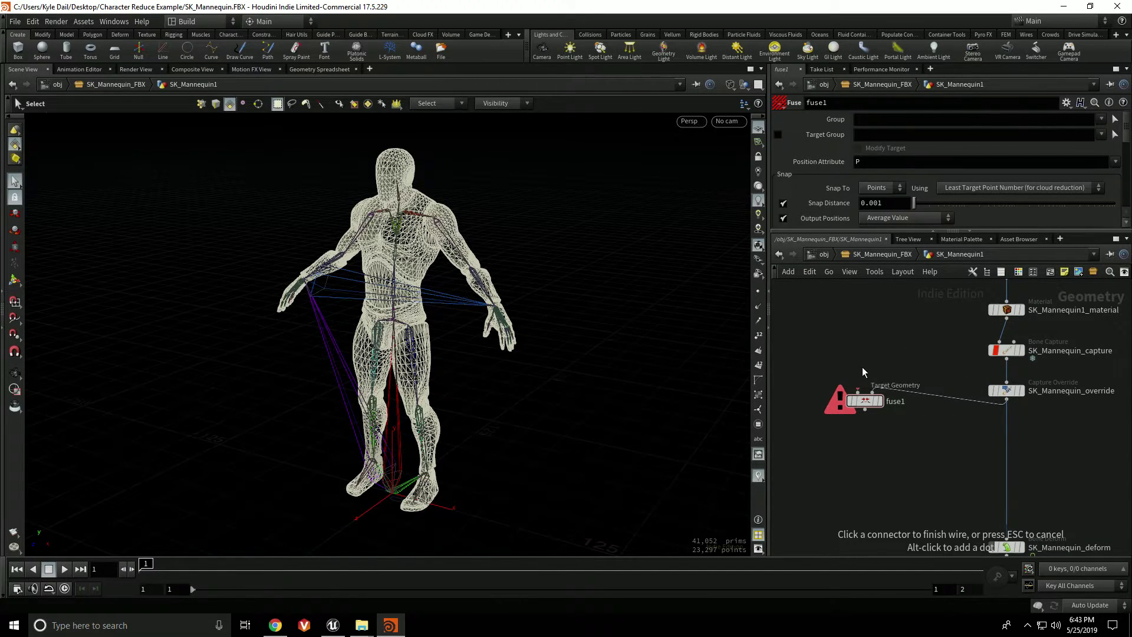
left_click(858, 391)
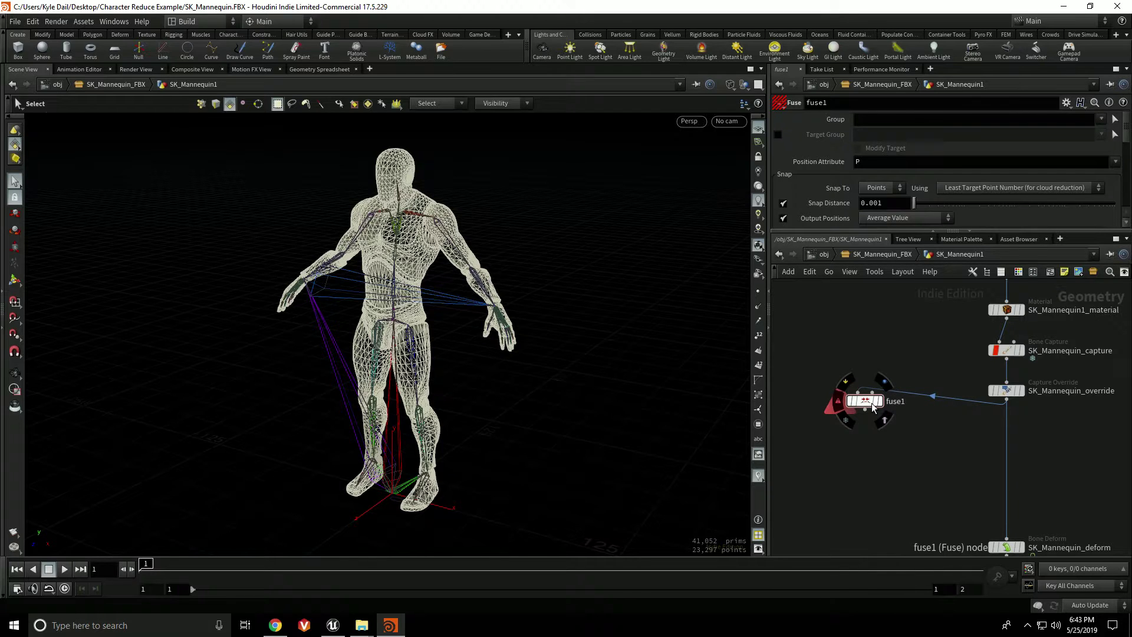
left_click_drag(866, 401, 853, 420)
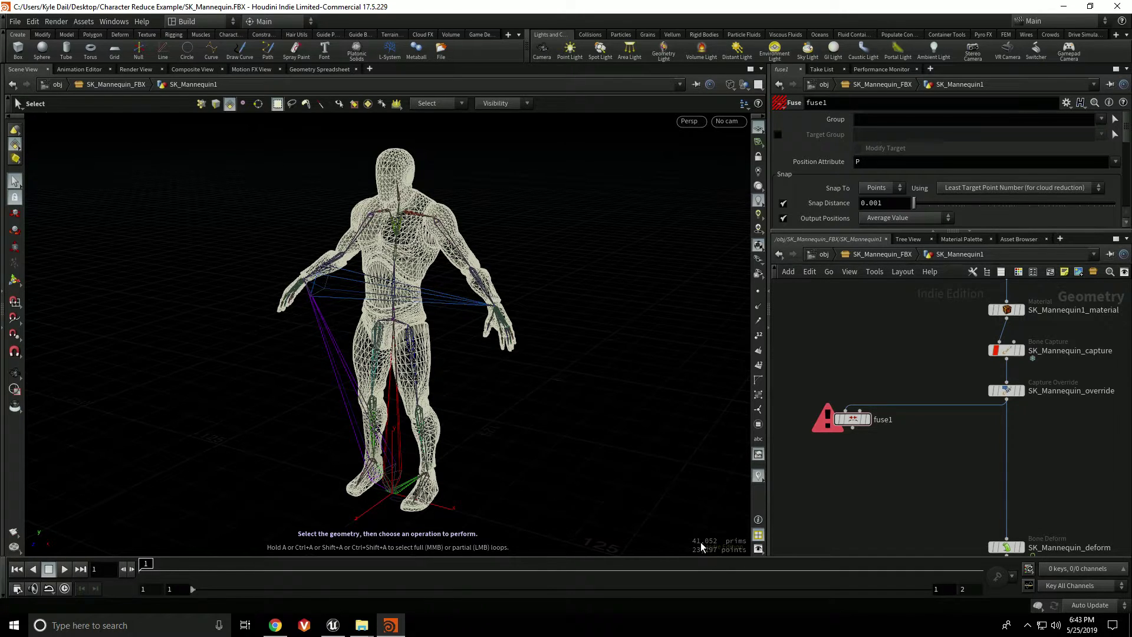
left_click(867, 419)
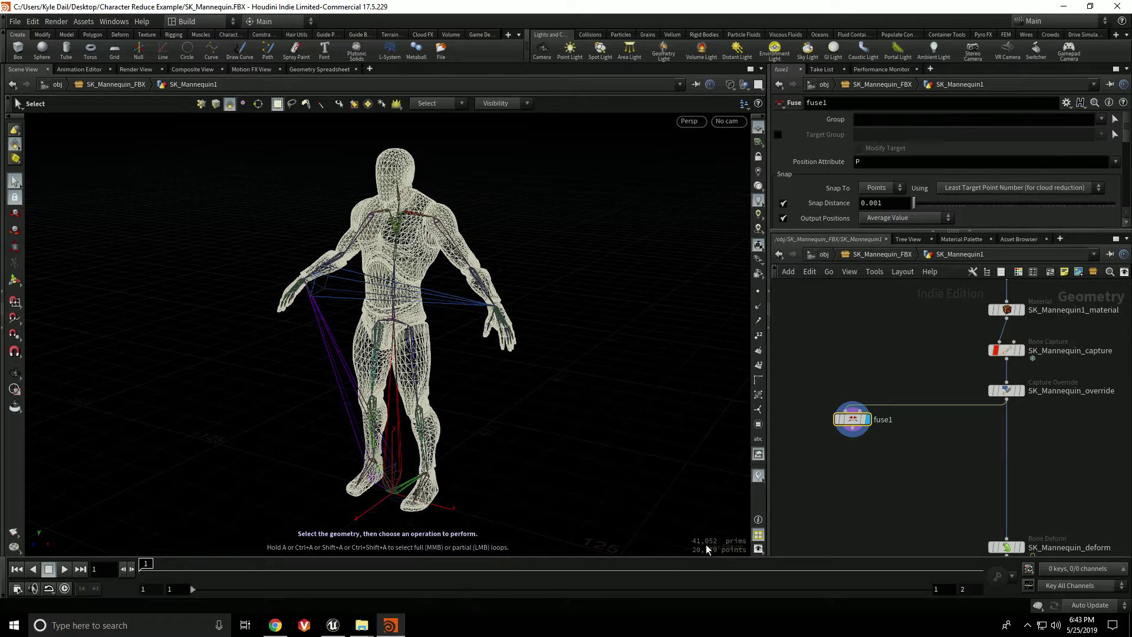
middle_click_drag(878, 474, 879, 466)
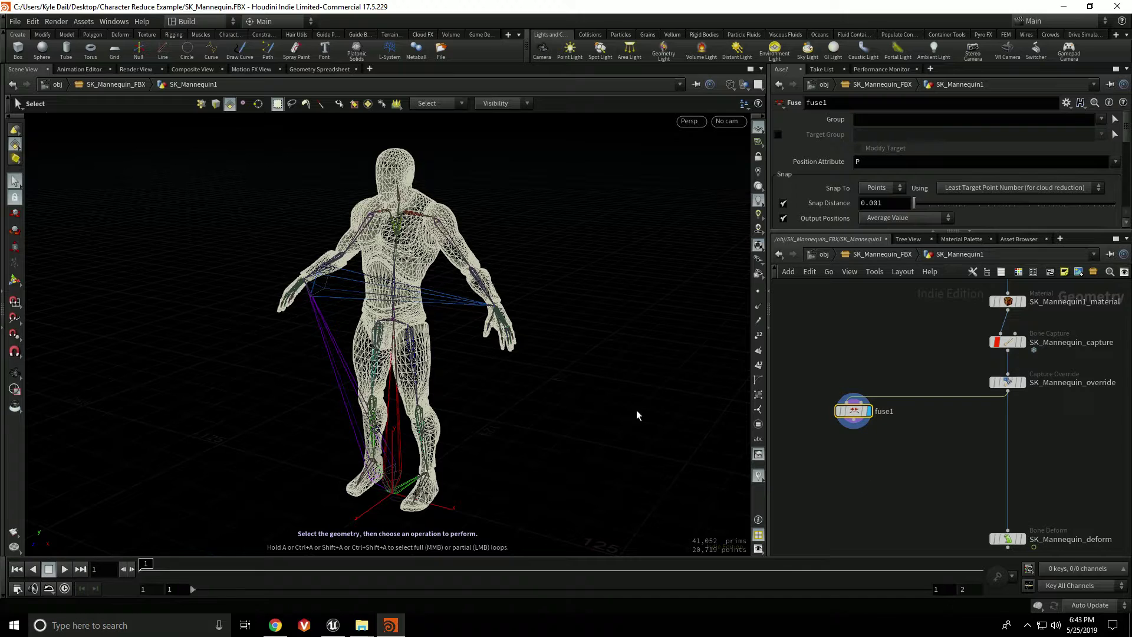
middle_click_drag(867, 467, 864, 464)
left_click(862, 465)
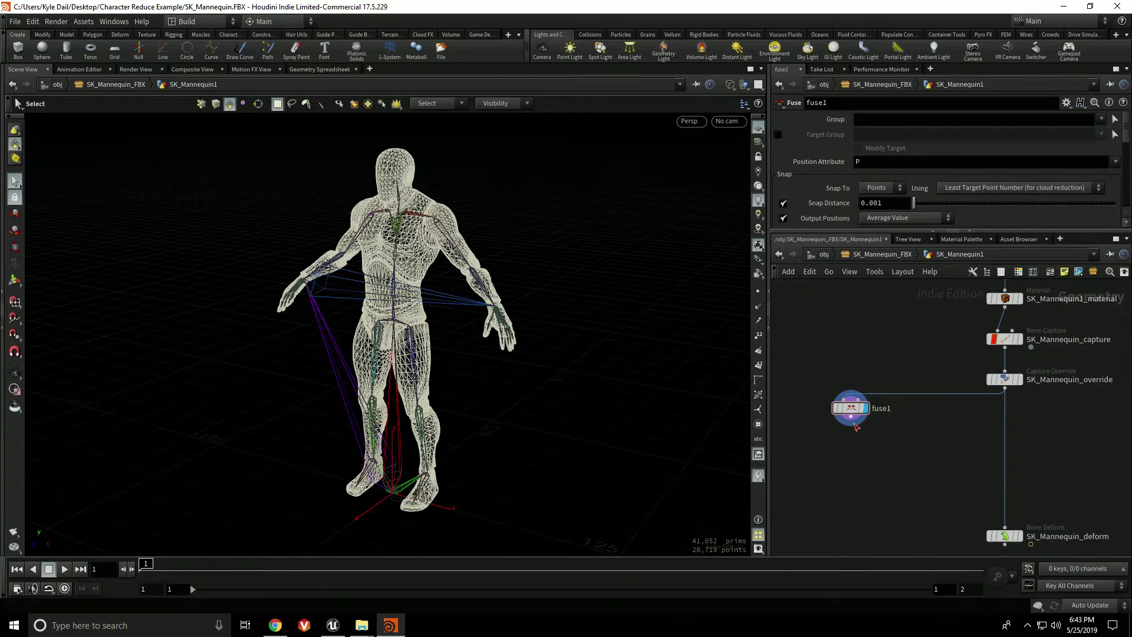
Step: Add a For-Each Connected Piece loop under fuse1 and display foreach_end1
key("Tab")
type("for e")
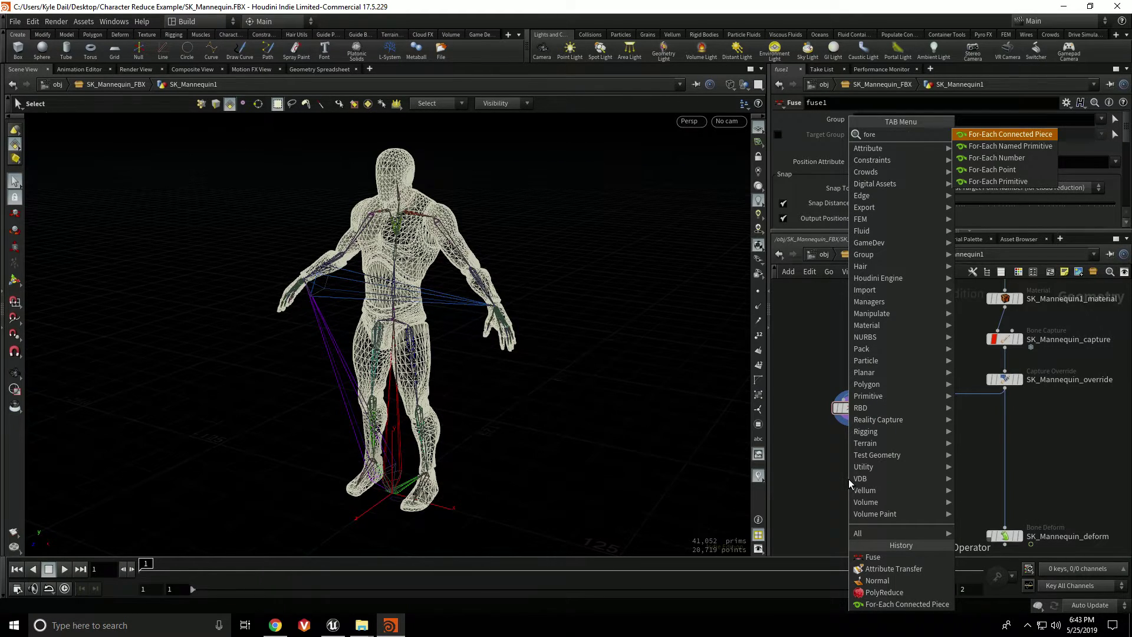
type("ach con")
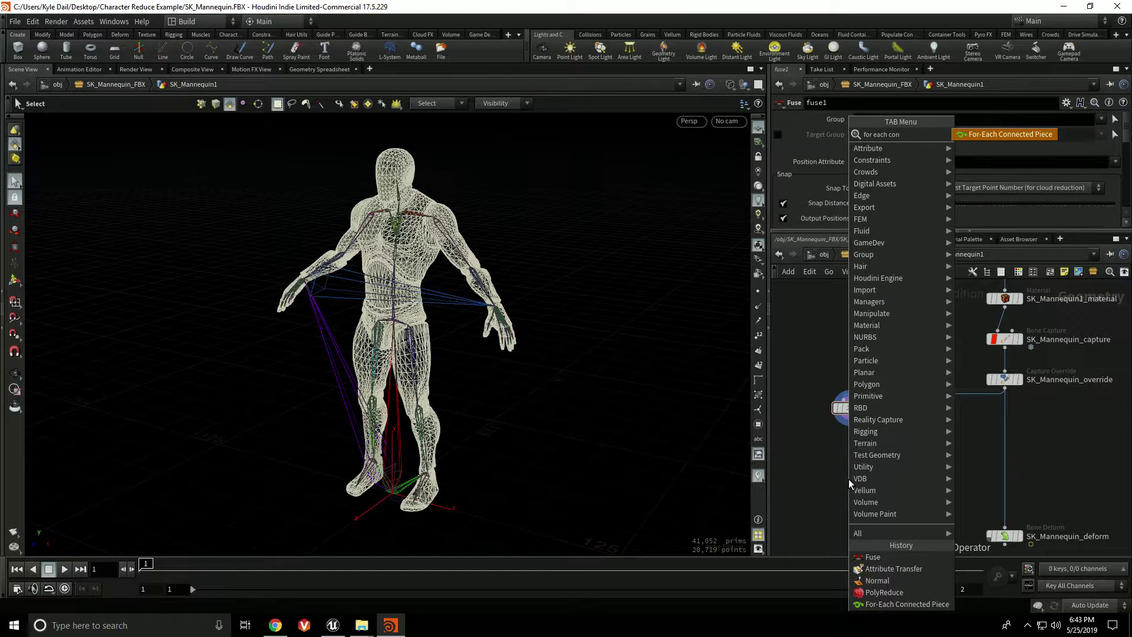
key("Return")
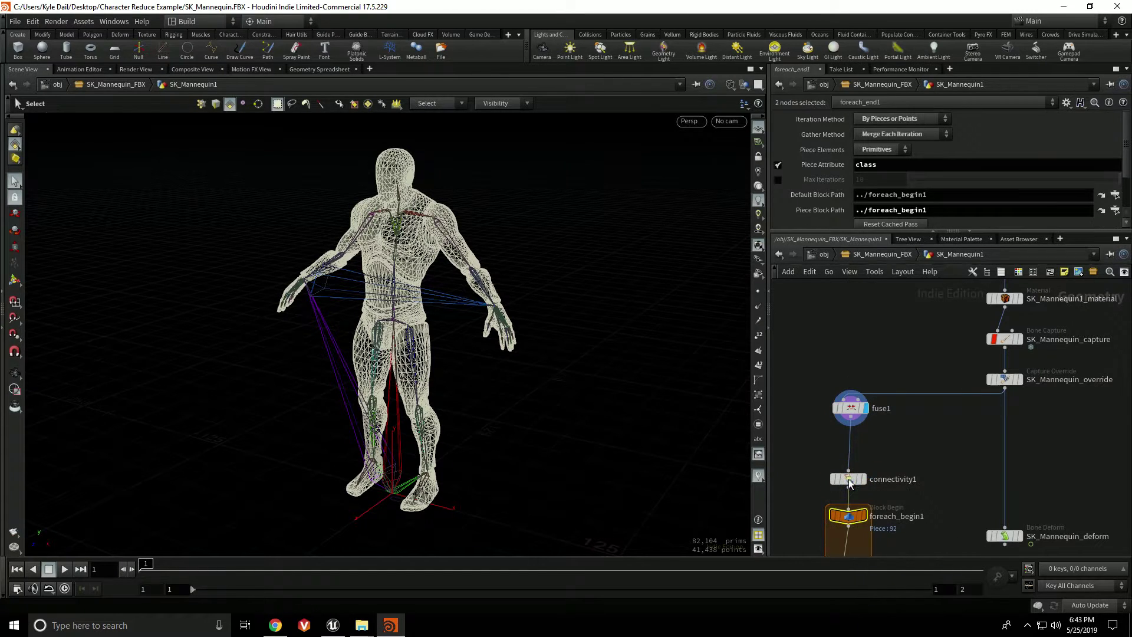
left_click_drag(844, 522, 848, 495)
left_click(871, 497)
left_click(864, 497)
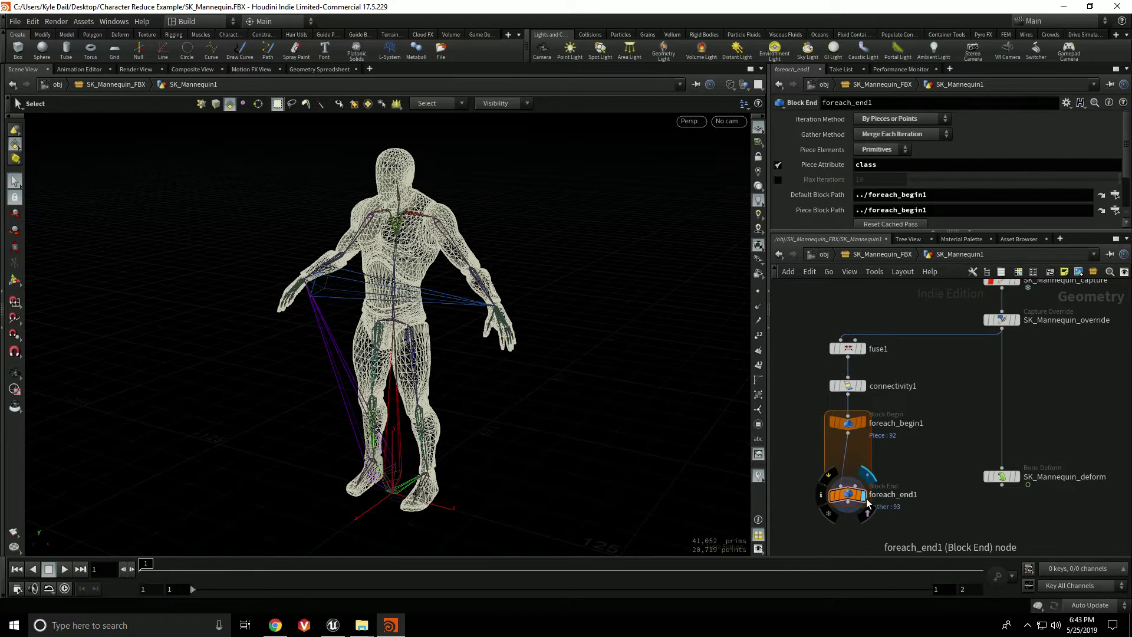
left_click_drag(590, 379, 599, 379, "alt")
key("s")
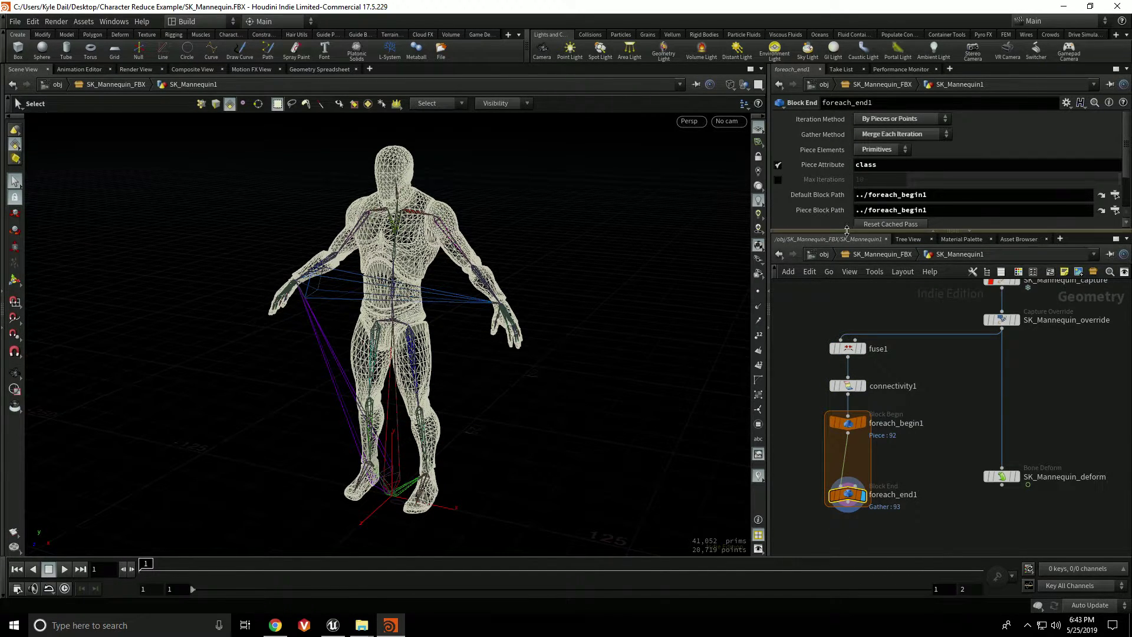
Step: Preview individual pieces with Single Pass, then turn it off to show all 93 pieces
left_click_drag(844, 232, 840, 291)
left_click(778, 240)
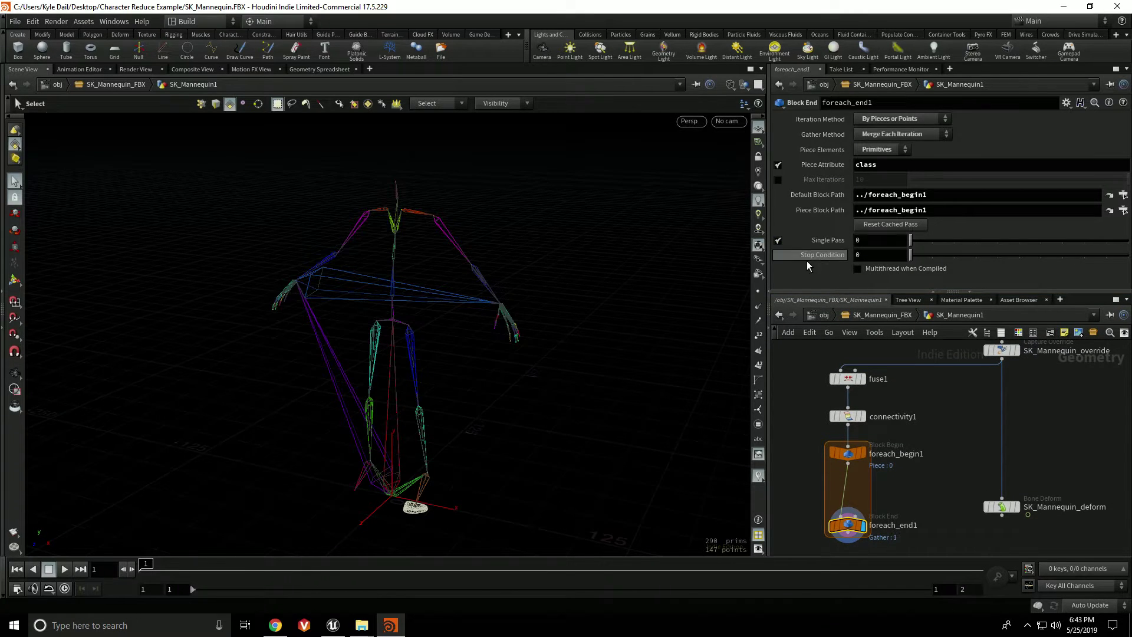
left_click_drag(914, 241, 996, 245)
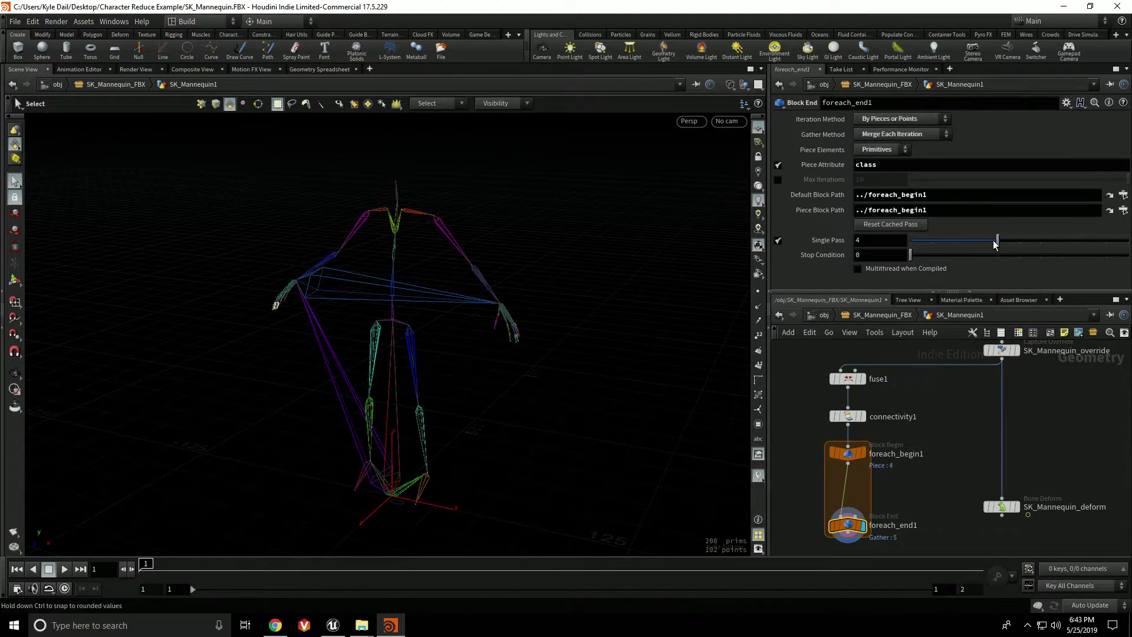
middle_click_drag(889, 239, 1013, 237)
middle_click(792, 242, "ctrl")
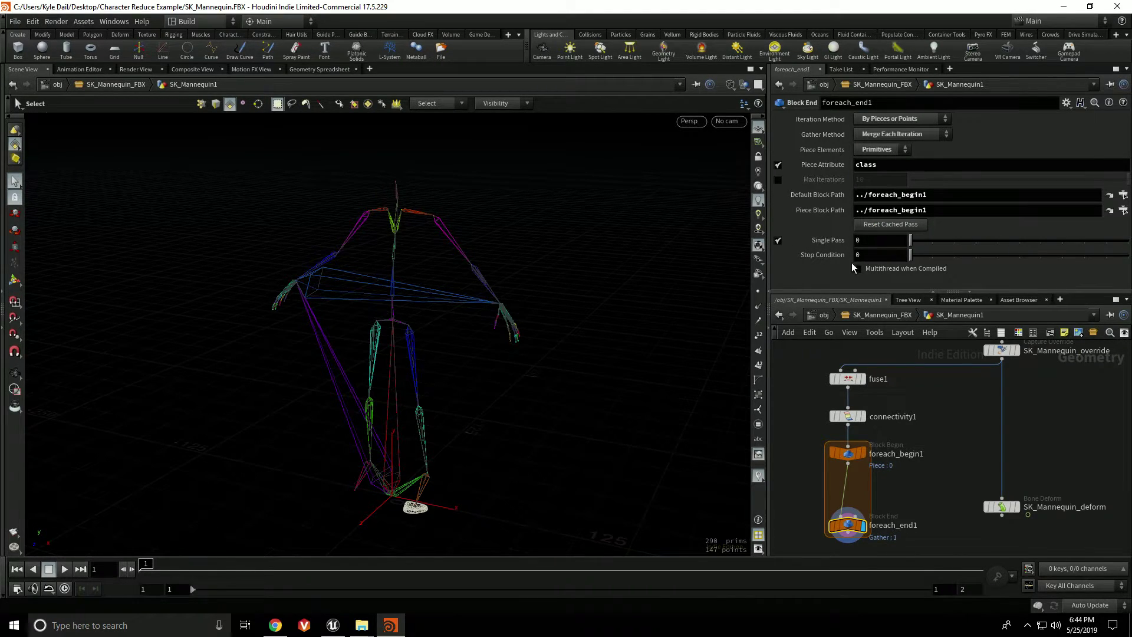
left_click(779, 242)
middle_click_drag(941, 449, 932, 386)
left_click(931, 387)
left_click_drag(850, 458, 850, 498)
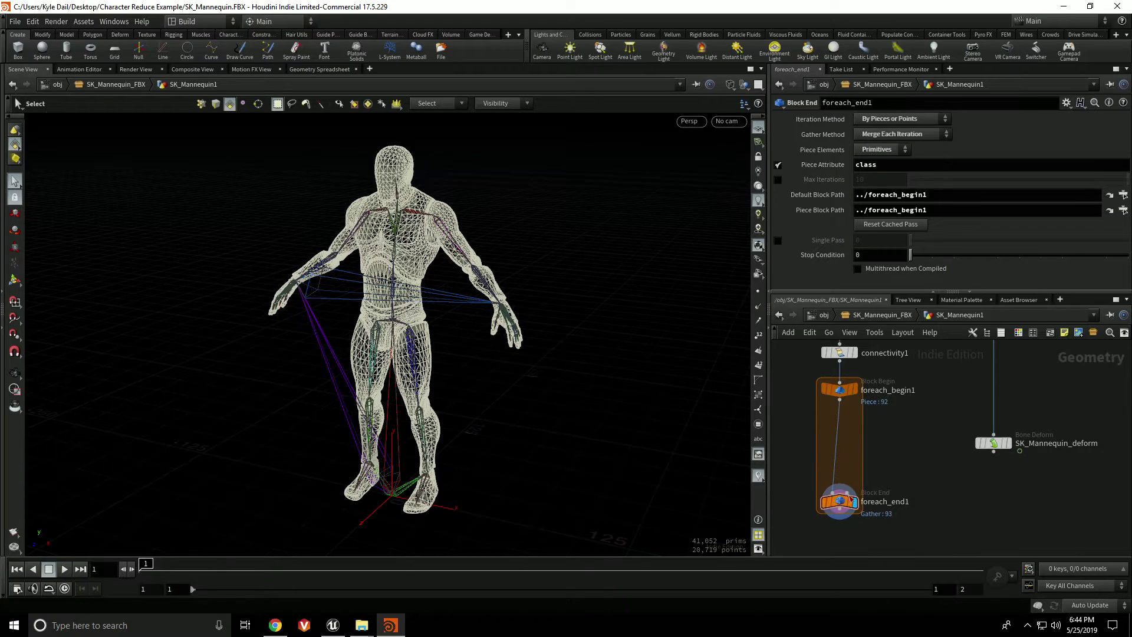
Step: Insert a PolyReduce node between foreach_begin1 and foreach_end1
left_click(840, 401)
key("Tab")
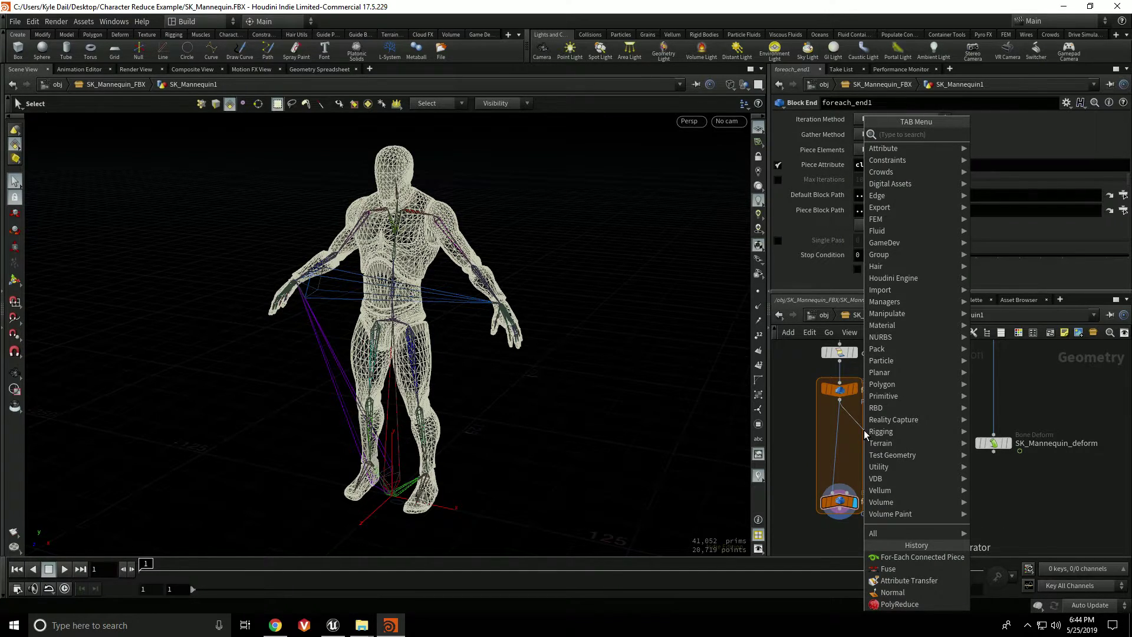
type("poly")
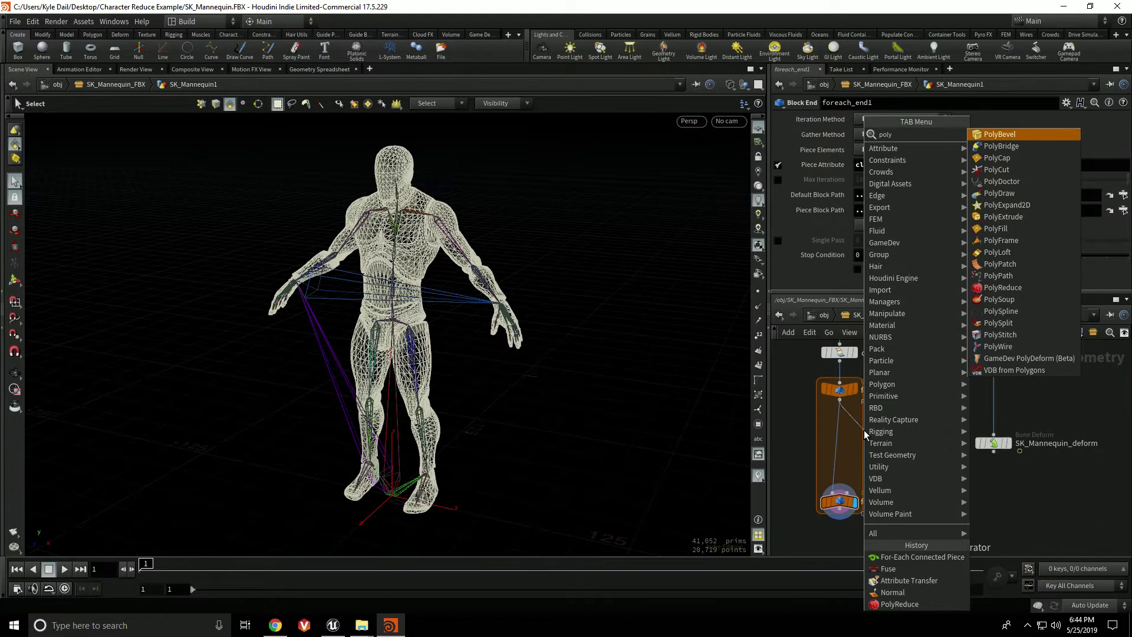
type("re")
key("Return")
left_click_drag(865, 435, 841, 432)
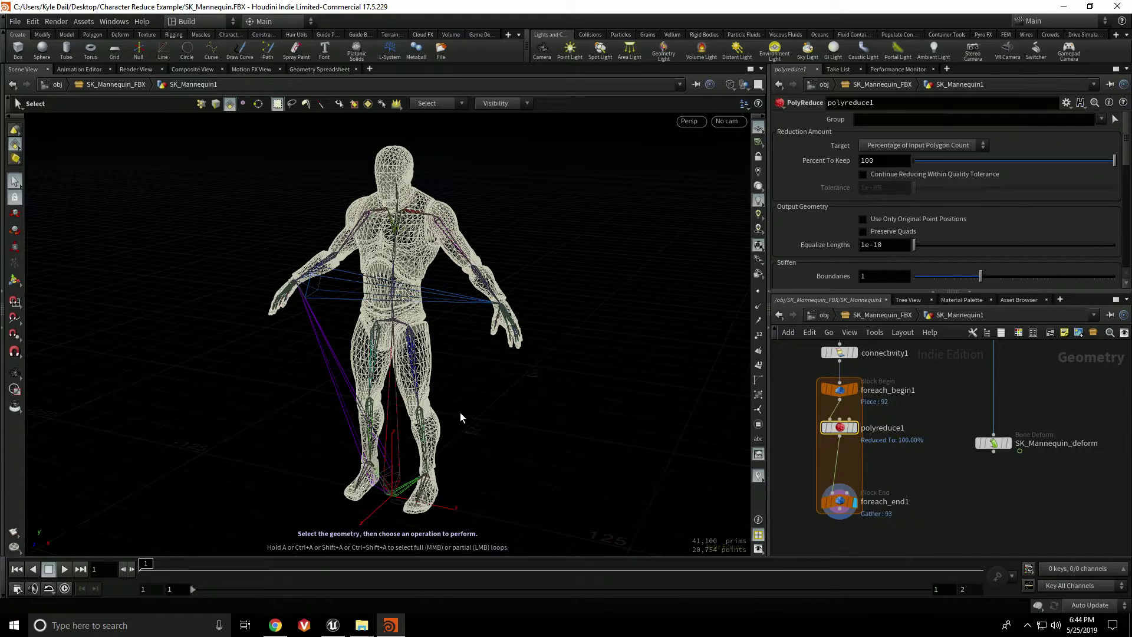
left_click_drag(840, 502, 840, 485)
Step: Set polyreduce1 to Use Only Original Point Positions, Continue Reducing, and keep 3.5 percent
mouse_move(842, 431)
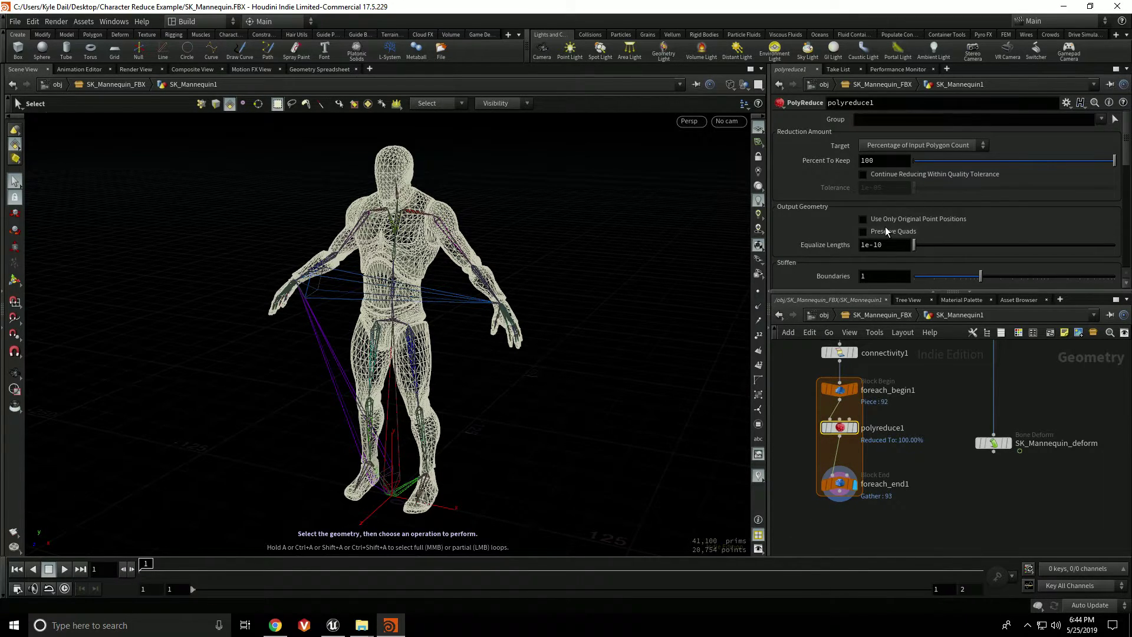
left_click(912, 221)
left_click(900, 172)
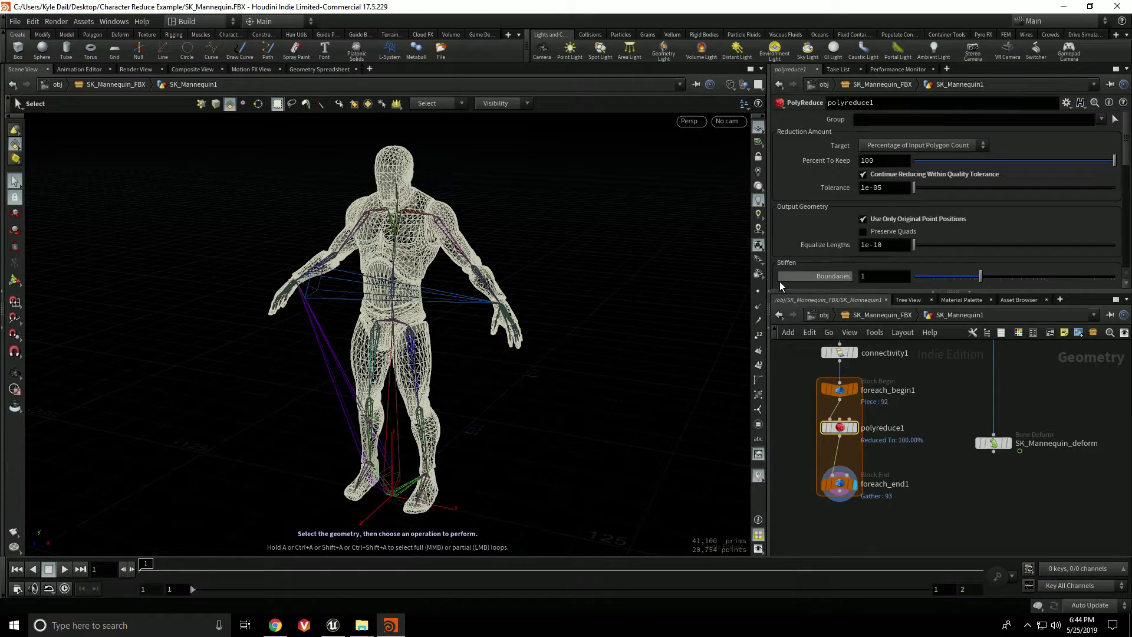
double_click(886, 159)
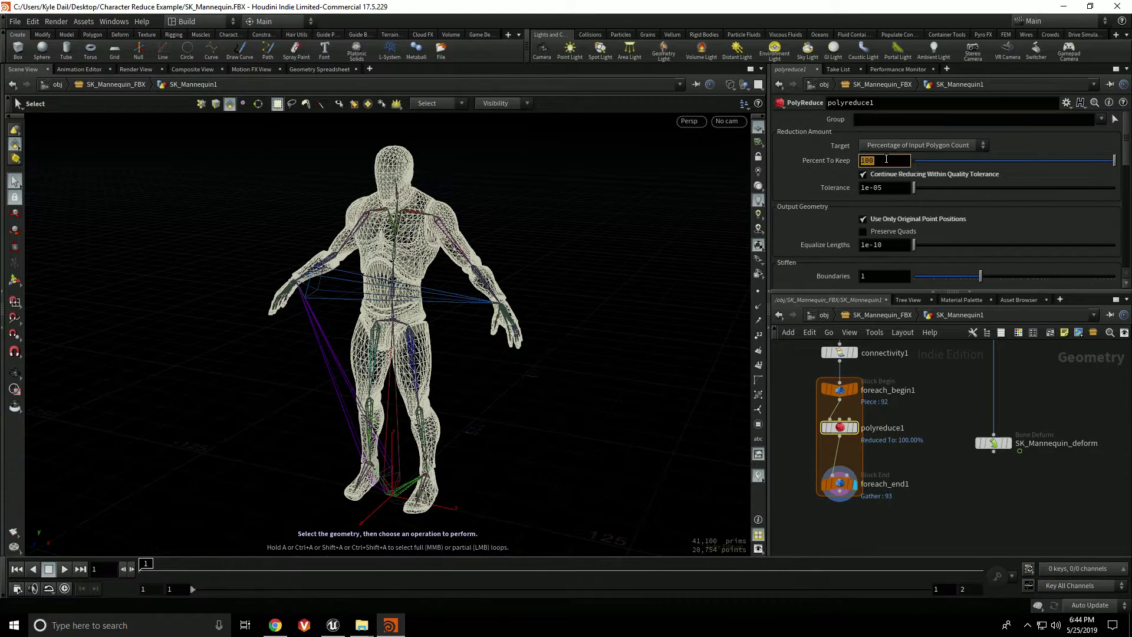
type("3.5")
key("Return")
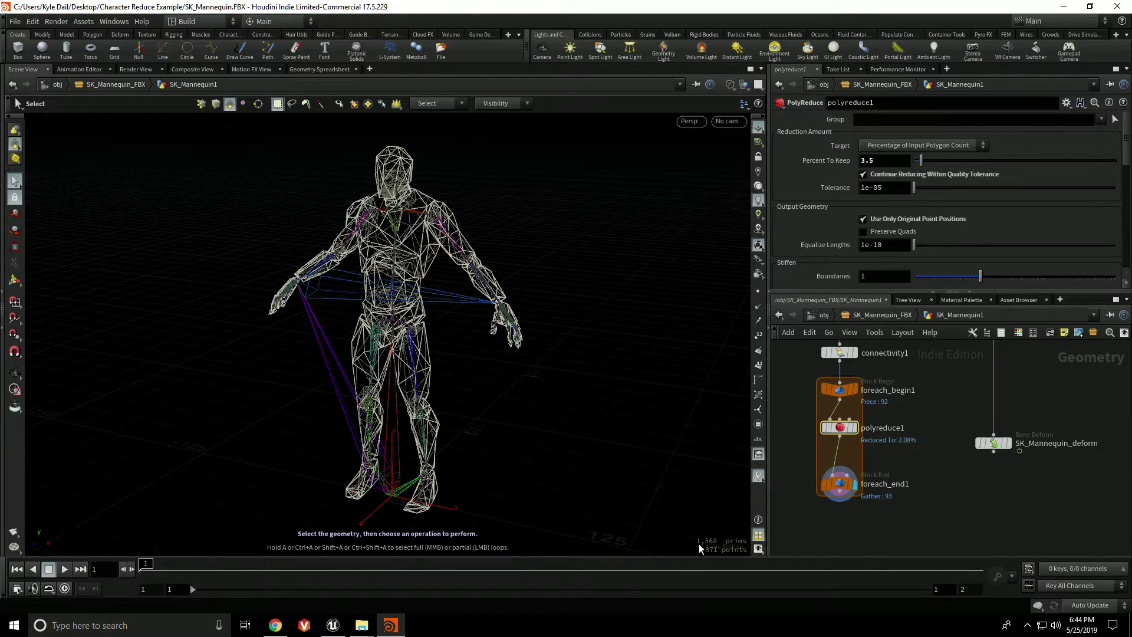
Step: Orbit and zoom around the low-poly wireframe mannequin to inspect the reduction
left_click_drag(561, 396, 490, 356, "alt")
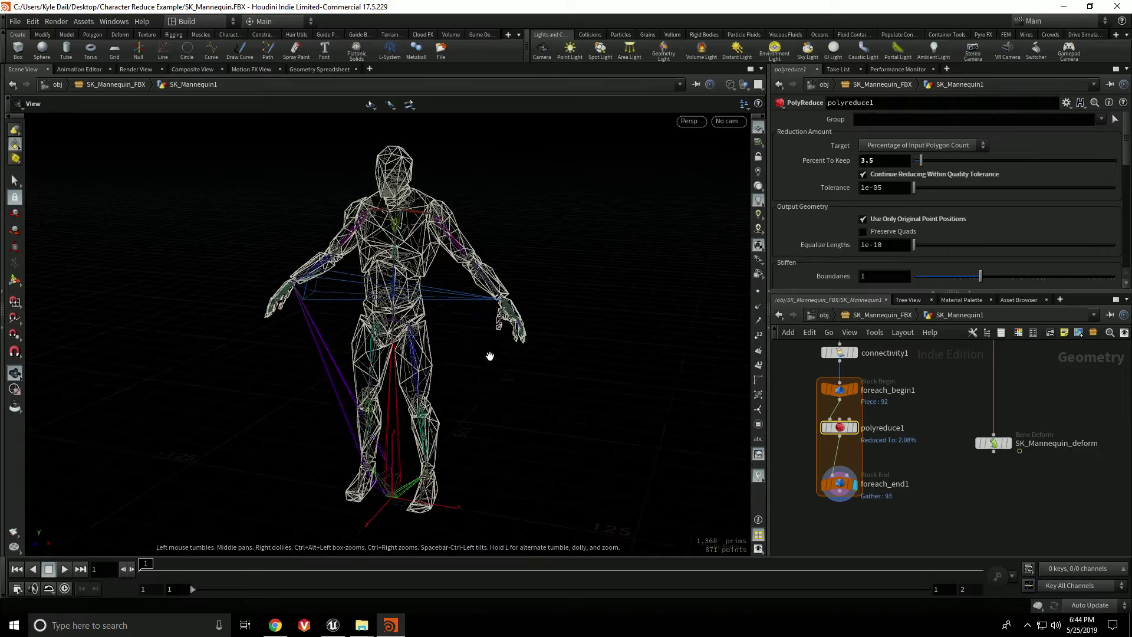
right_click_drag(490, 356, 682, 363, "alt")
middle_click_drag(558, 327, 550, 255, "alt")
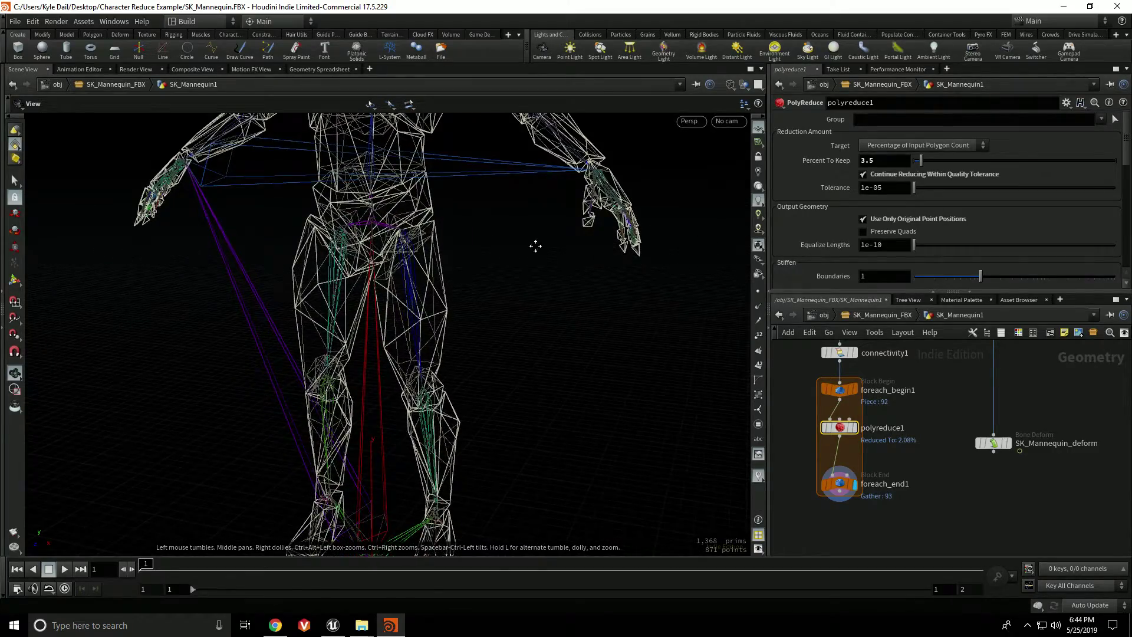
left_click_drag(536, 246, 482, 417)
right_click_drag(482, 416, 598, 426)
left_click_drag(415, 380, 525, 461)
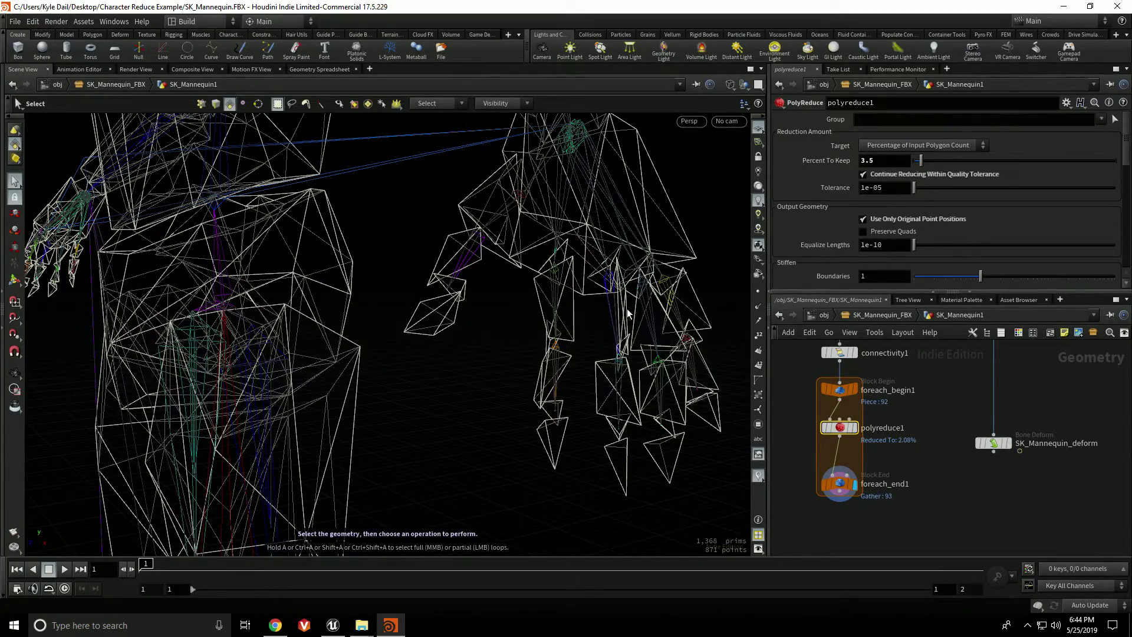
left_click_drag(447, 272, 473, 285)
right_click_drag(473, 286, 160, 304)
middle_click_drag(512, 293, 438, 364)
middle_click_drag(468, 412, 418, 359)
left_click_drag(417, 359, 405, 322)
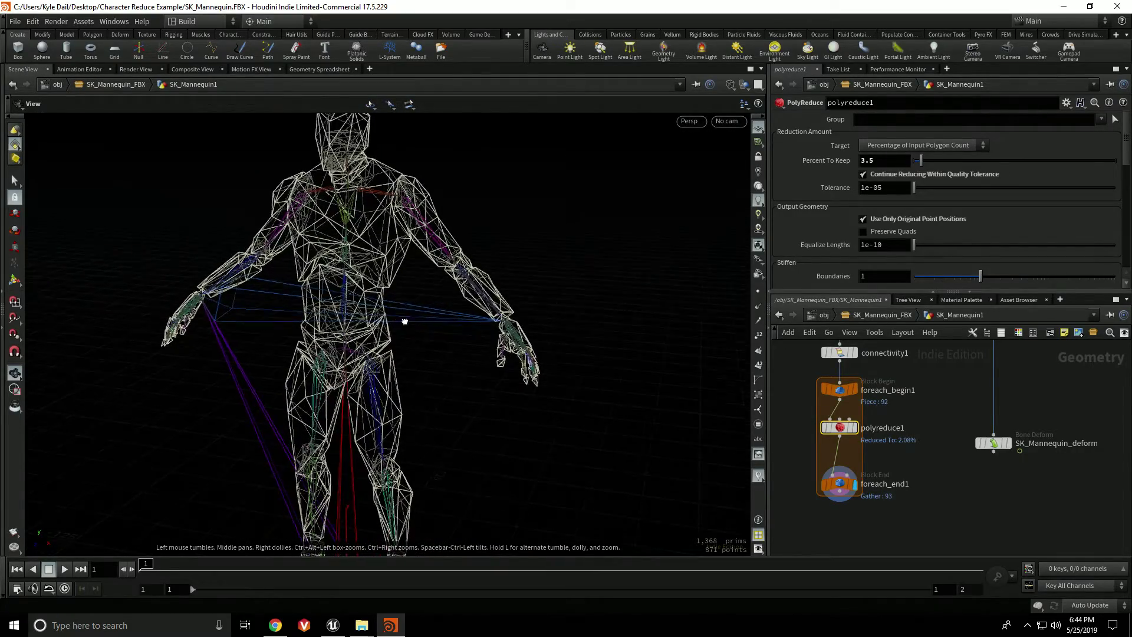
scroll(404, 321, "up", 5)
key("s")
left_click(433, 296)
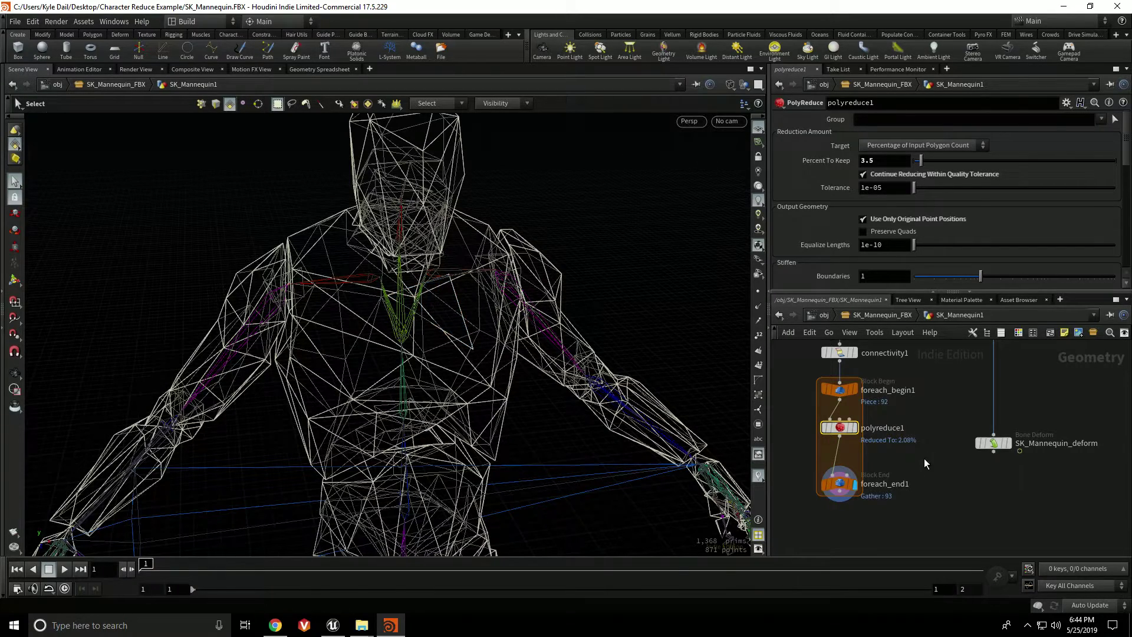
Step: Display fuse1's full-resolution mesh of about 41,052 primitives and view it shaded
middle_click_drag(925, 460, 906, 525)
left_click(836, 380)
key("Escape")
left_click_drag(423, 333, 387, 339)
right_click_drag(386, 339, 488, 344)
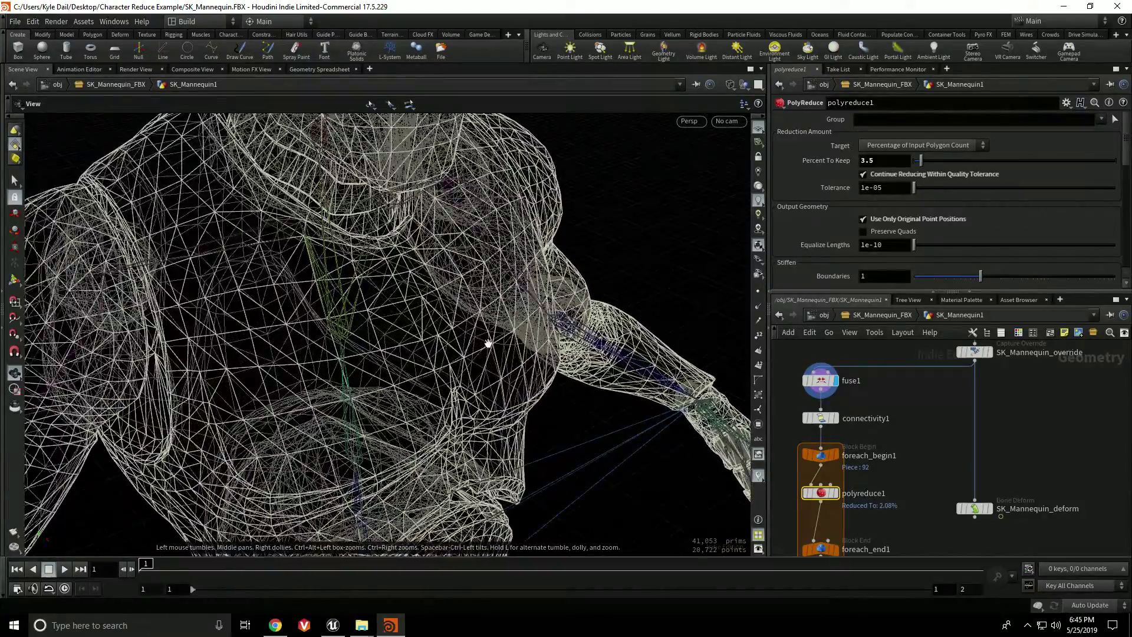
mouse_move(488, 344)
left_mouse_down()
mouse_move(442, 332)
mouse_move(467, 333)
mouse_move(477, 309)
left_mouse_up()
key("shift+w")
key("Escape")
mouse_move(479, 393)
left_mouse_down()
mouse_move(440, 400)
mouse_move(420, 311)
mouse_move(430, 386)
mouse_move(420, 335)
left_mouse_up()
key("s")
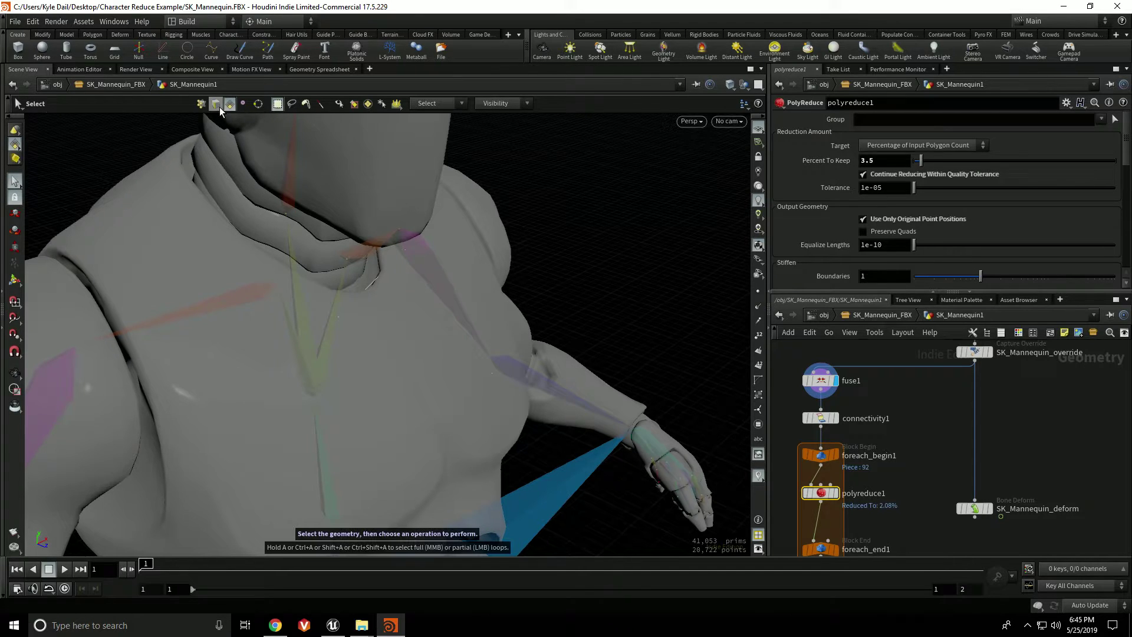
middle_click_drag(905, 488, 958, 494)
Step: Create a delete1 node, initially dropped between fuse1 and connectivity1
left_click(840, 495)
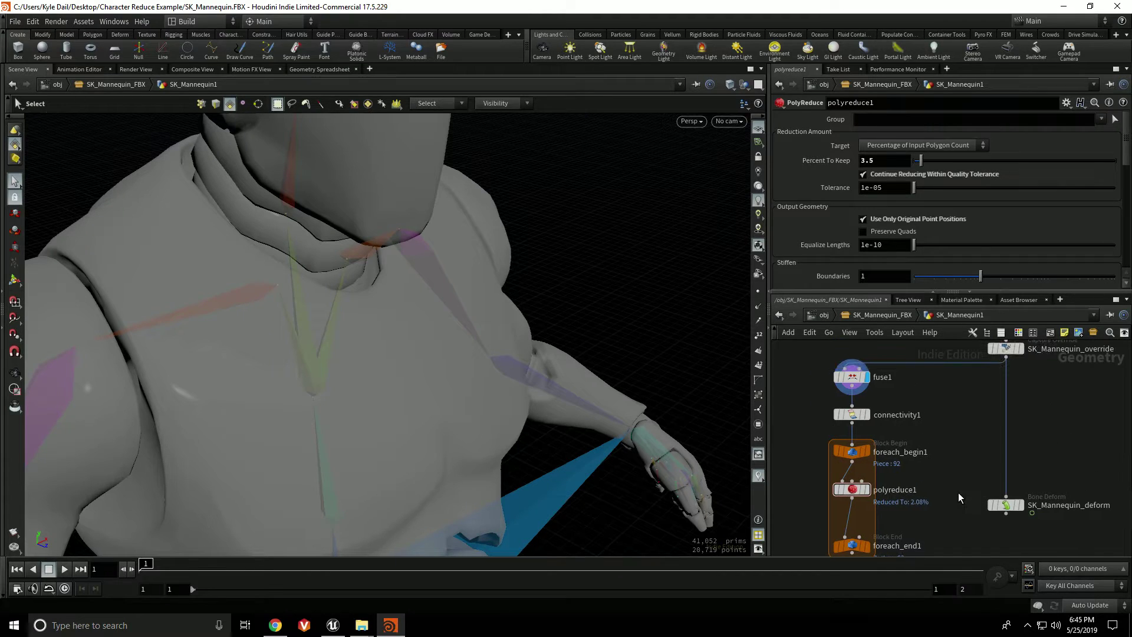
left_click(851, 377)
key("Tab")
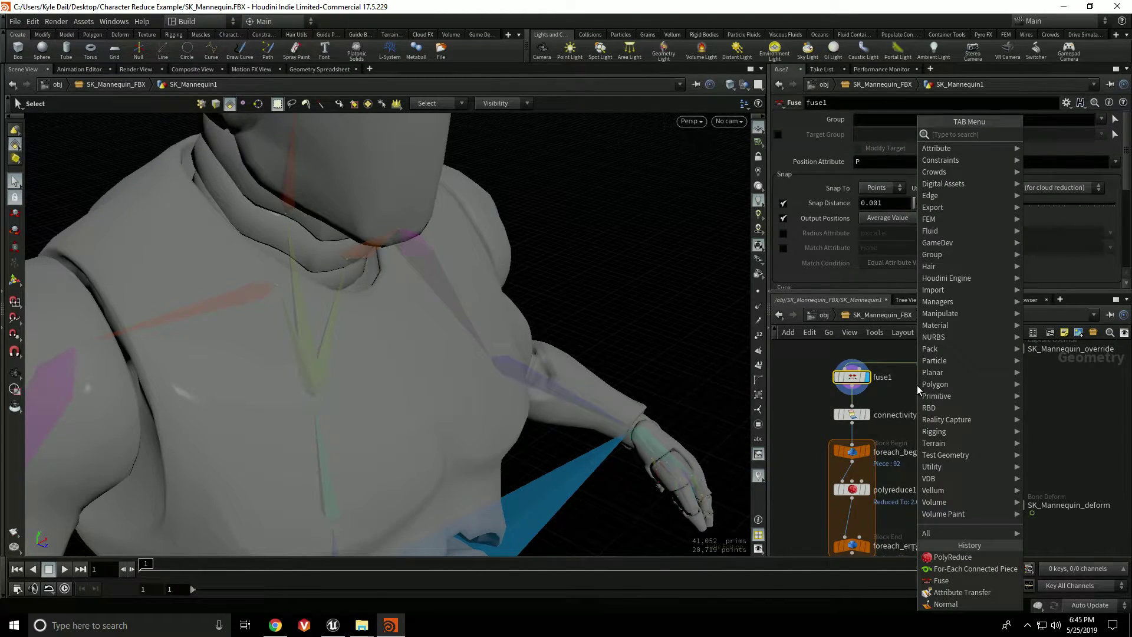
type("dele")
key("Return")
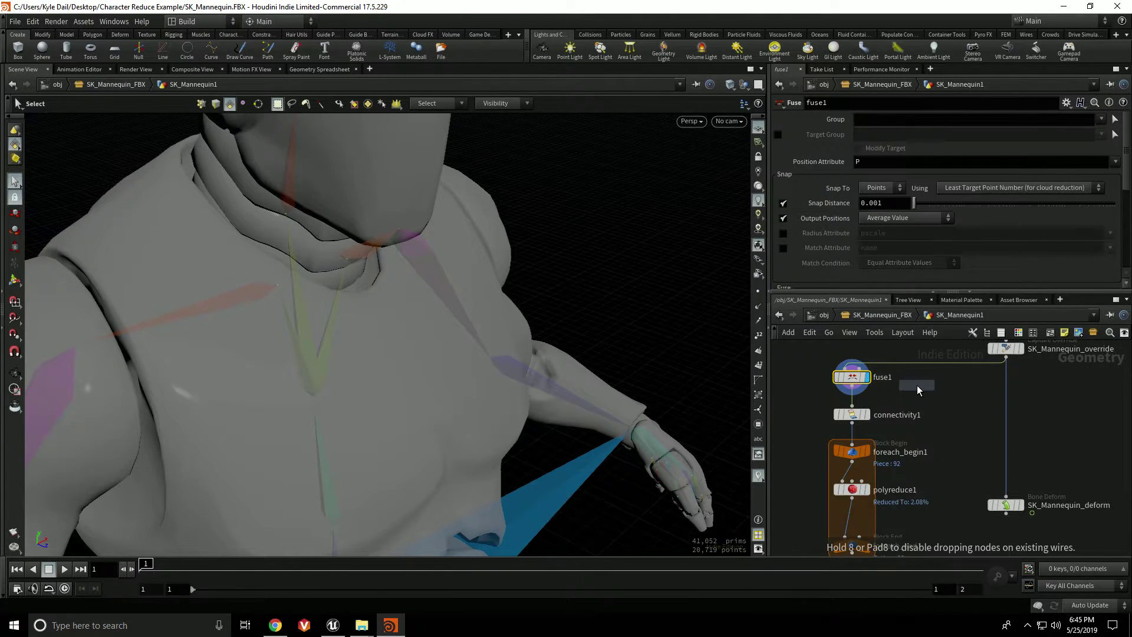
middle_click_drag(952, 485, 956, 441)
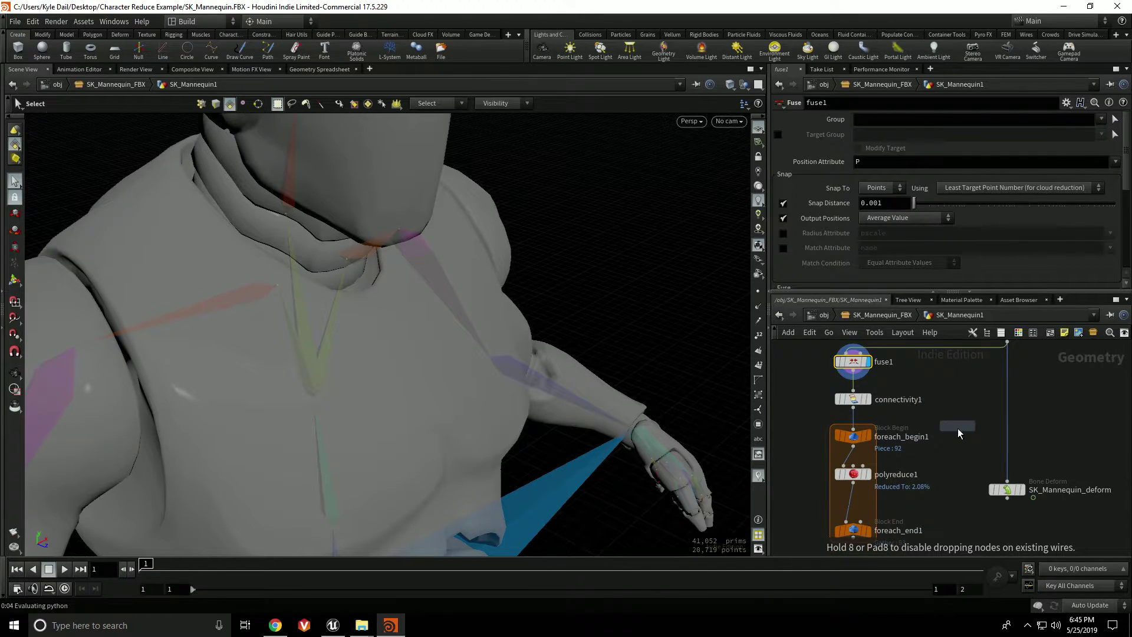
mouse_move(954, 494)
middle_mouse_down()
mouse_move(955, 466)
mouse_move(955, 488)
middle_mouse_up()
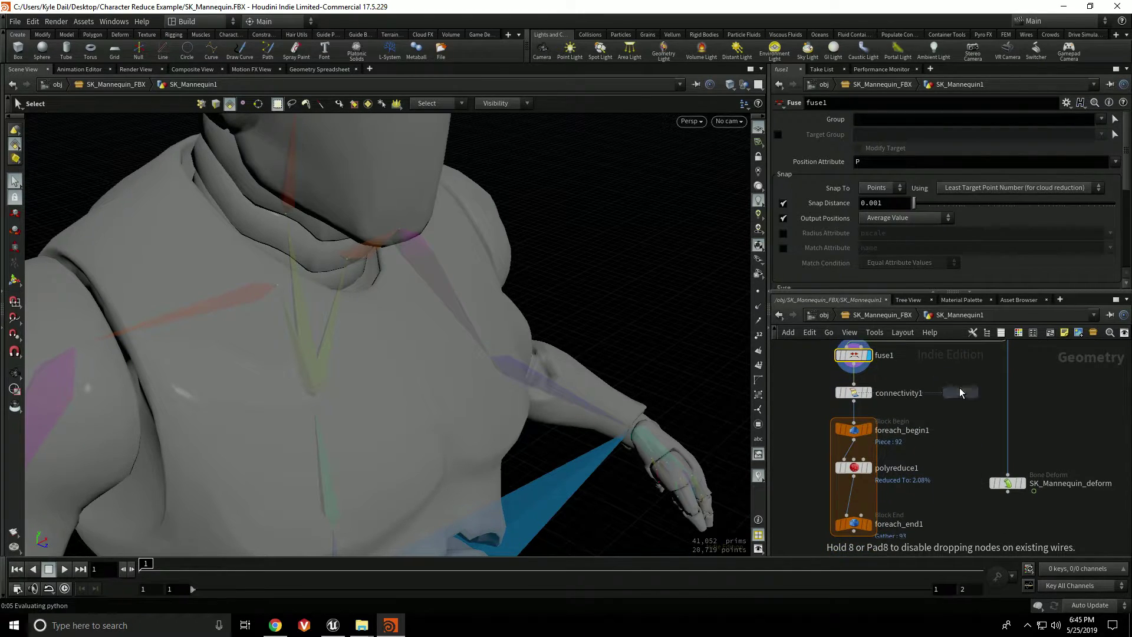
left_click(857, 381)
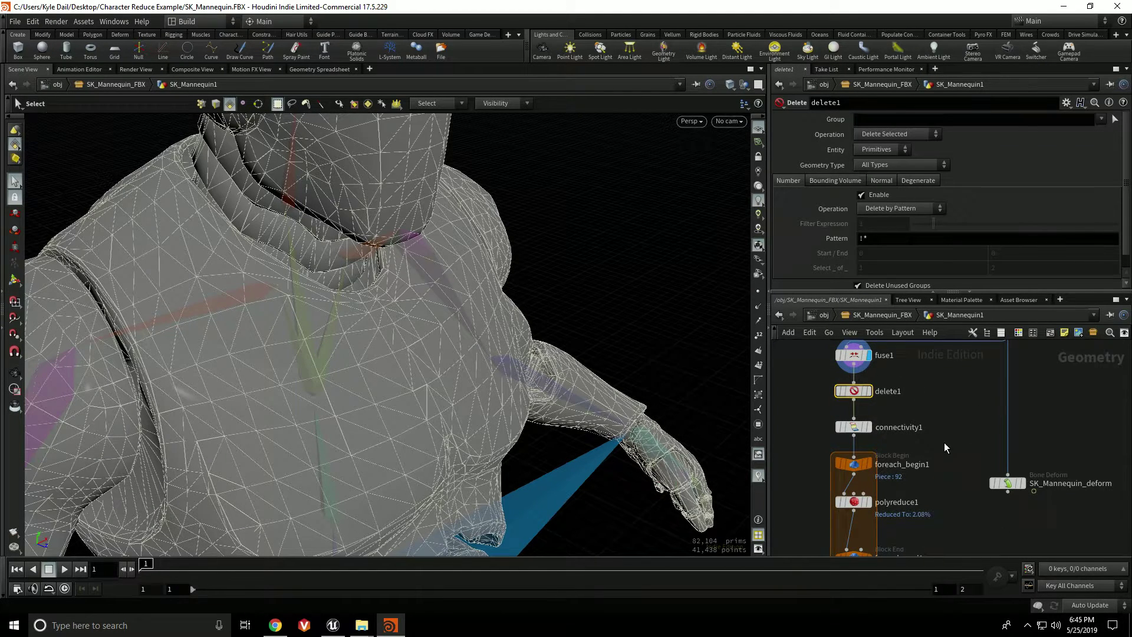
middle_click_drag(853, 529, 850, 436)
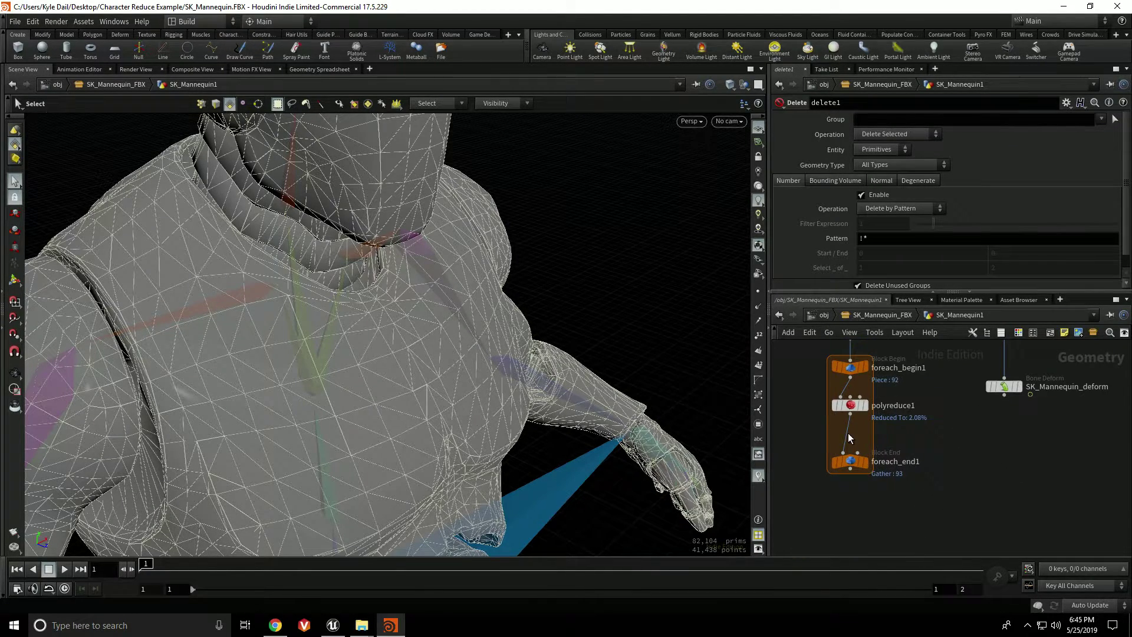
middle_click_drag(948, 374, 933, 453)
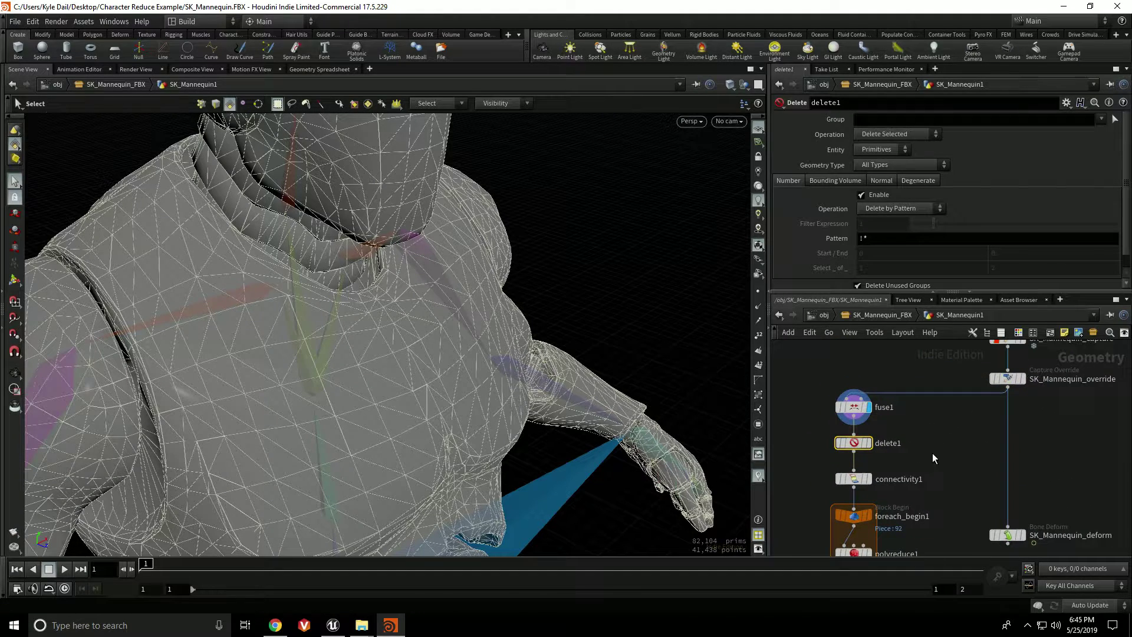
Step: Rewire fuse1 straight to connectivity1, place delete1 after foreach_end1, and display it
left_click(1114, 119)
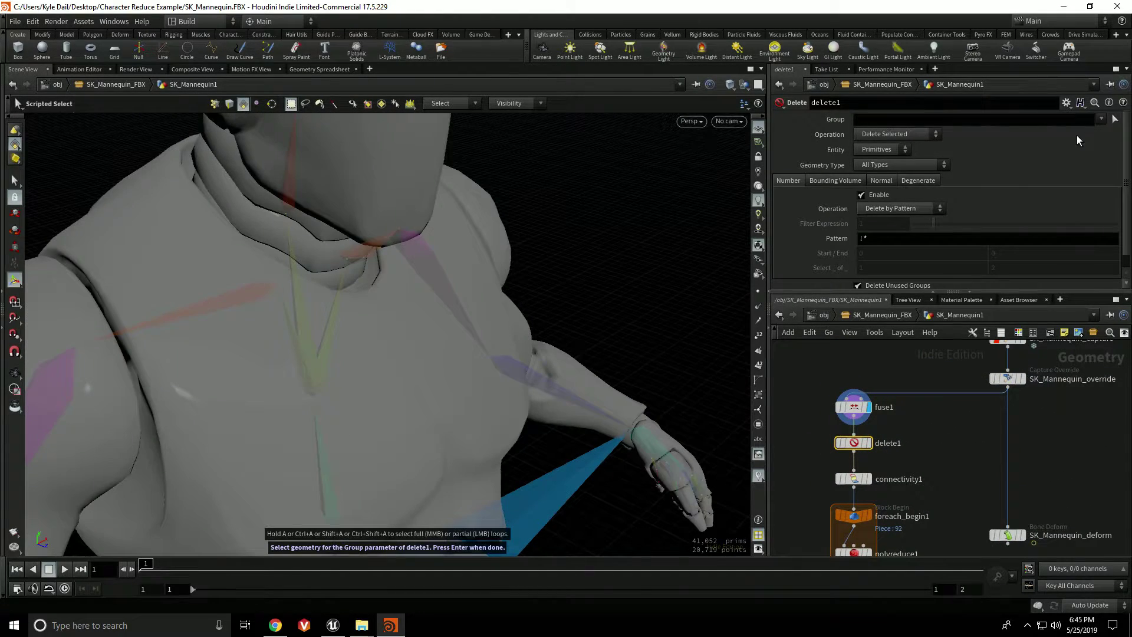
left_click_drag(451, 368, 316, 323, "alt")
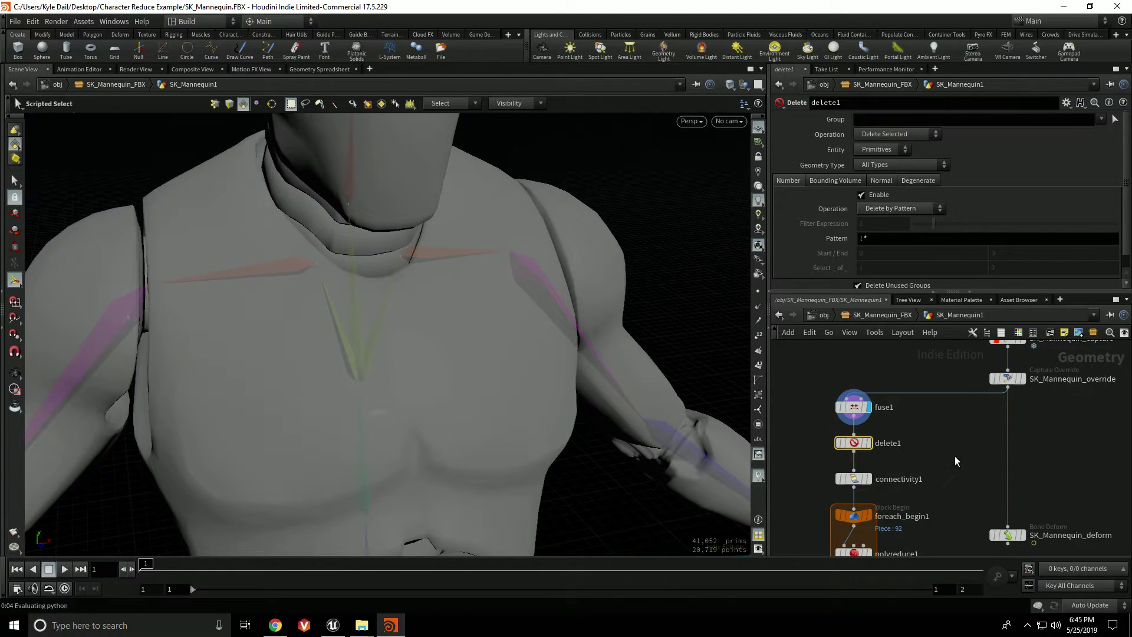
left_click_drag(854, 442, 933, 446)
left_click_drag(854, 417, 854, 470)
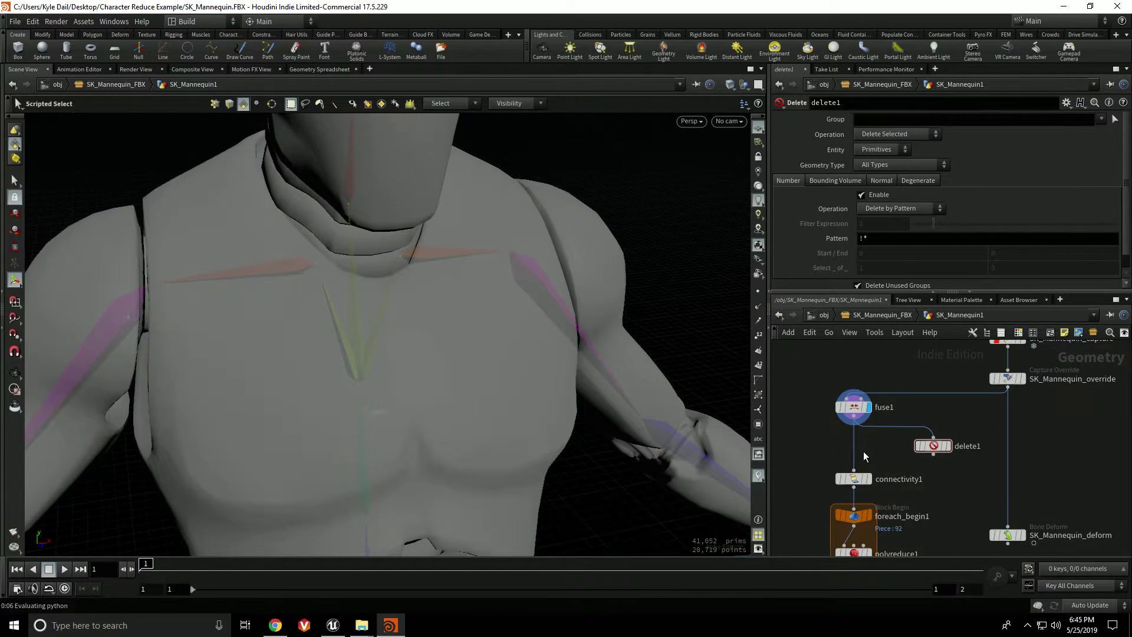
middle_click_drag(813, 467, 818, 419)
left_click_drag(812, 413, 896, 573)
middle_click_drag(916, 505, 873, 464)
scroll(920, 422, "down", 2)
left_click_drag(820, 416, 883, 543)
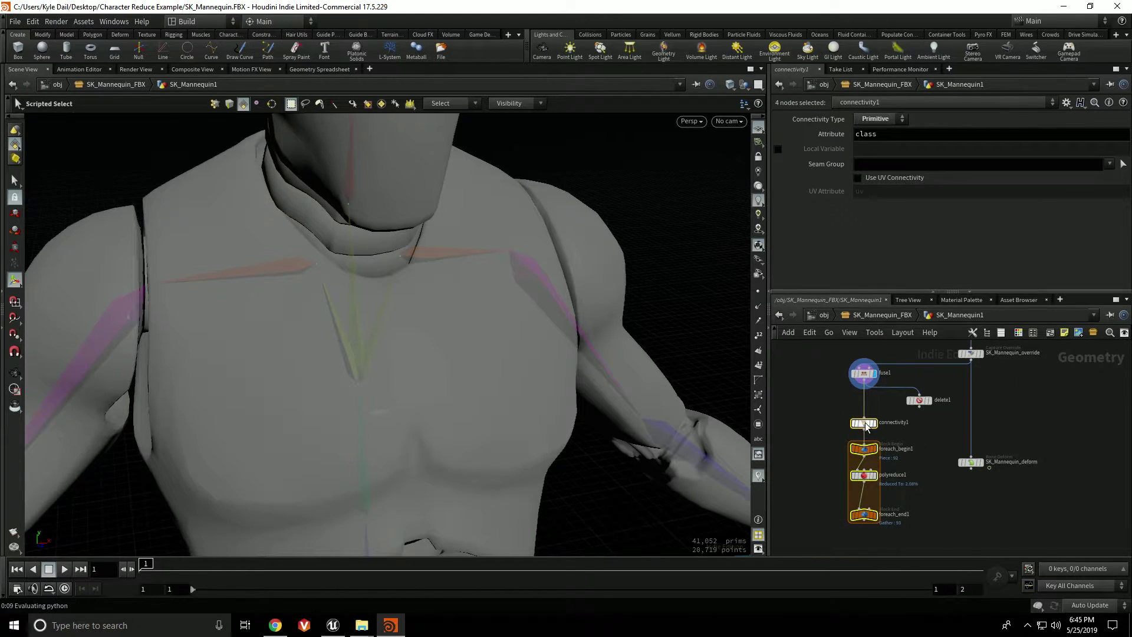
left_click_drag(866, 422, 865, 516)
left_click(912, 446)
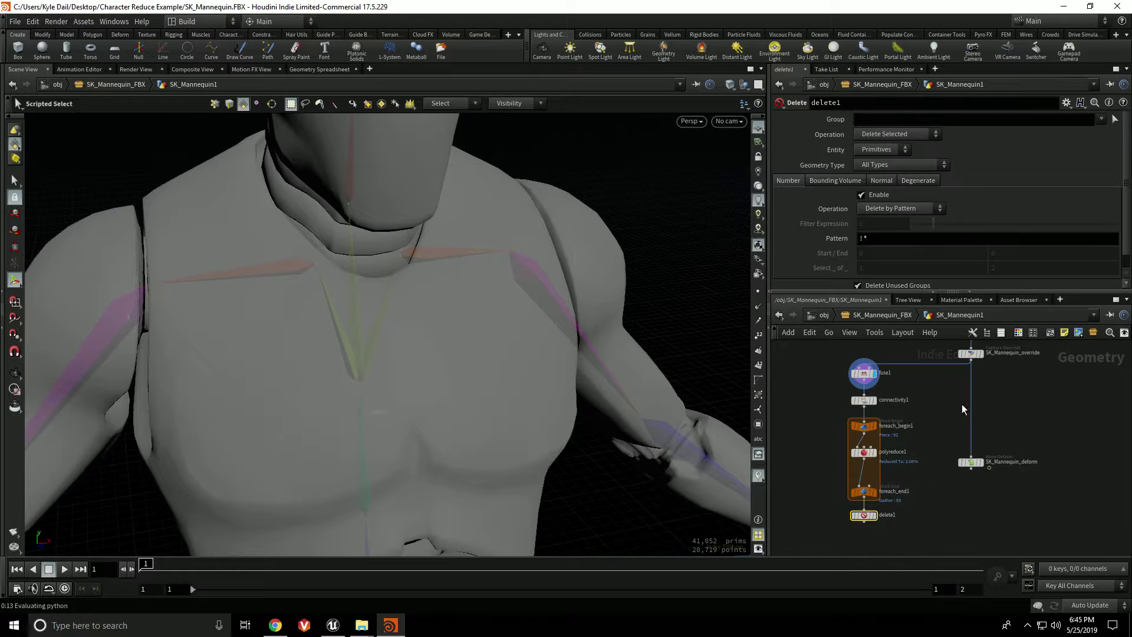
left_click(874, 516)
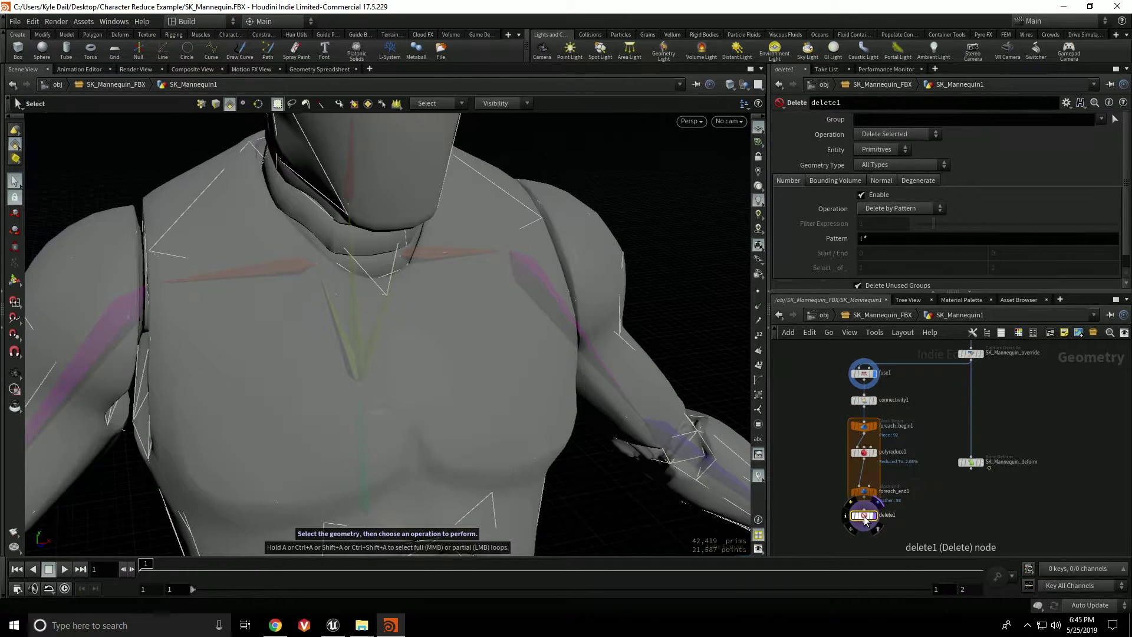
Step: Switch to wireframe and orbit the mannequin to locate the stray triangle
left_click_drag(562, 286, 473, 268, "alt")
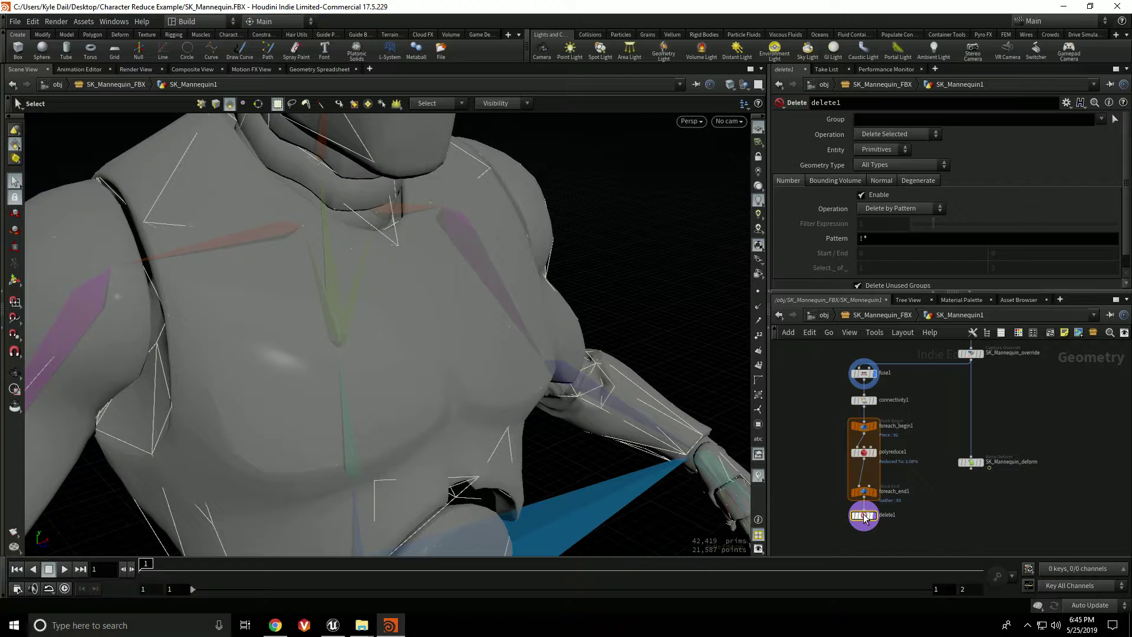
left_click(1114, 120)
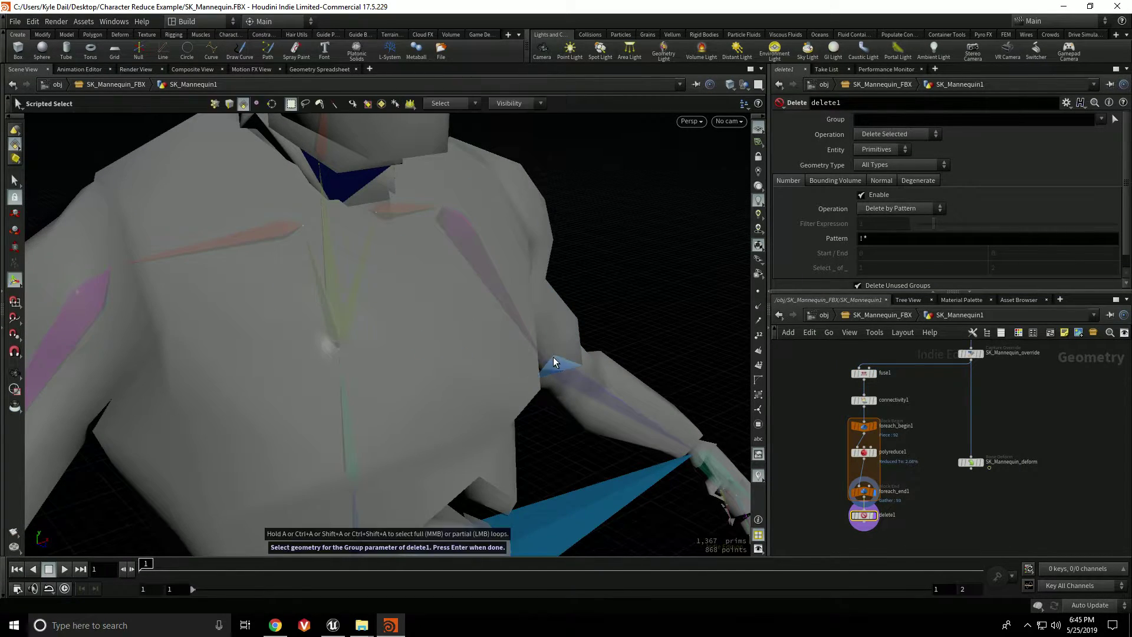
key("s")
key("Return")
left_click_drag(570, 375, 534, 371, "alt")
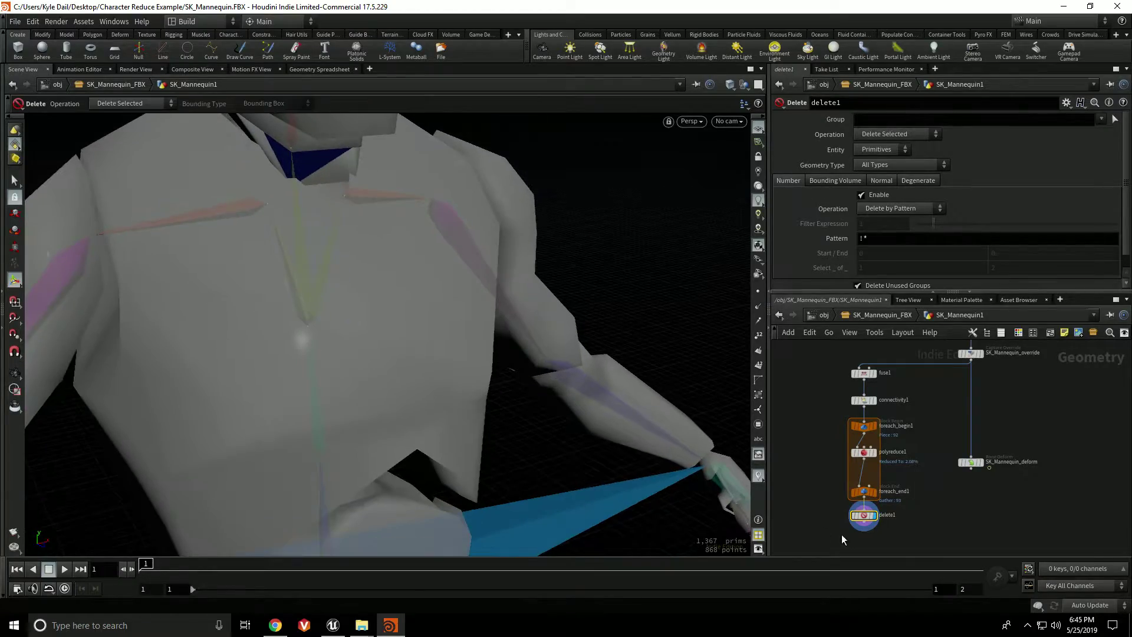
key("Escape")
key("w")
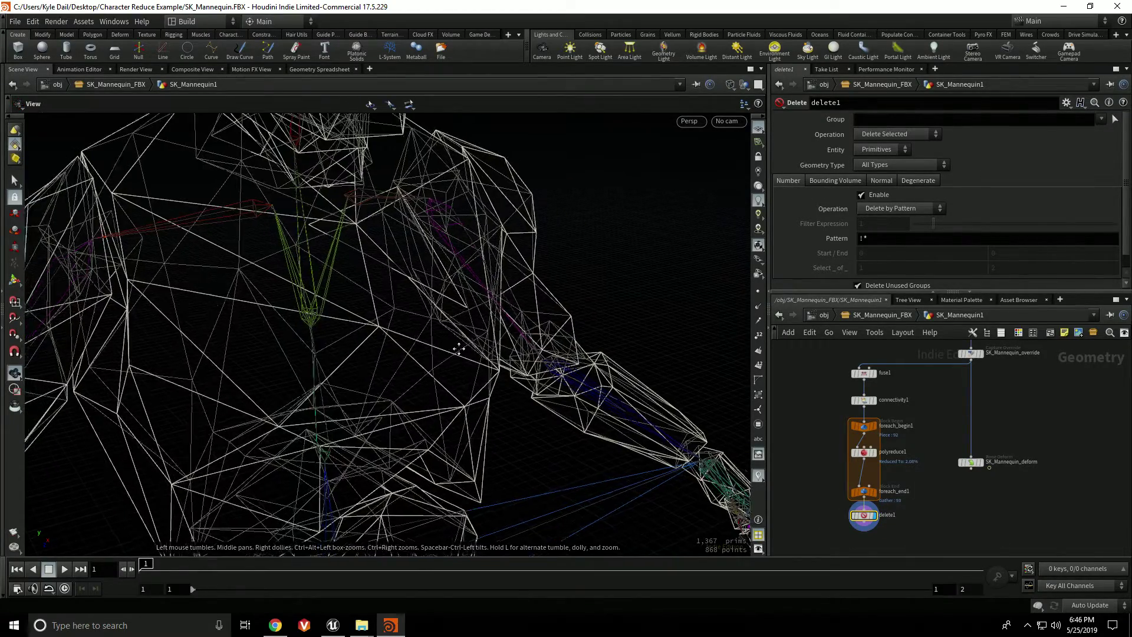
left_click_drag(483, 387, 477, 372, "alt")
left_click_drag(414, 245, 415, 284, "alt")
Step: Pick the stray torso triangle, primitive 1366, as delete1's group and review the shaded result
left_click(1115, 119)
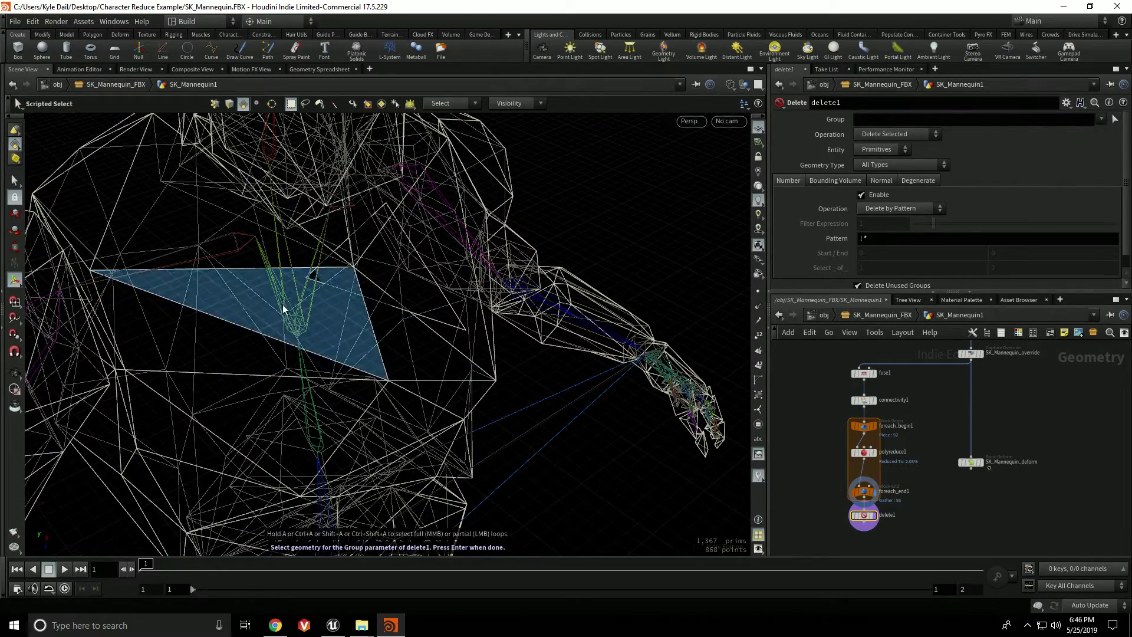
left_click(396, 273)
key("Return")
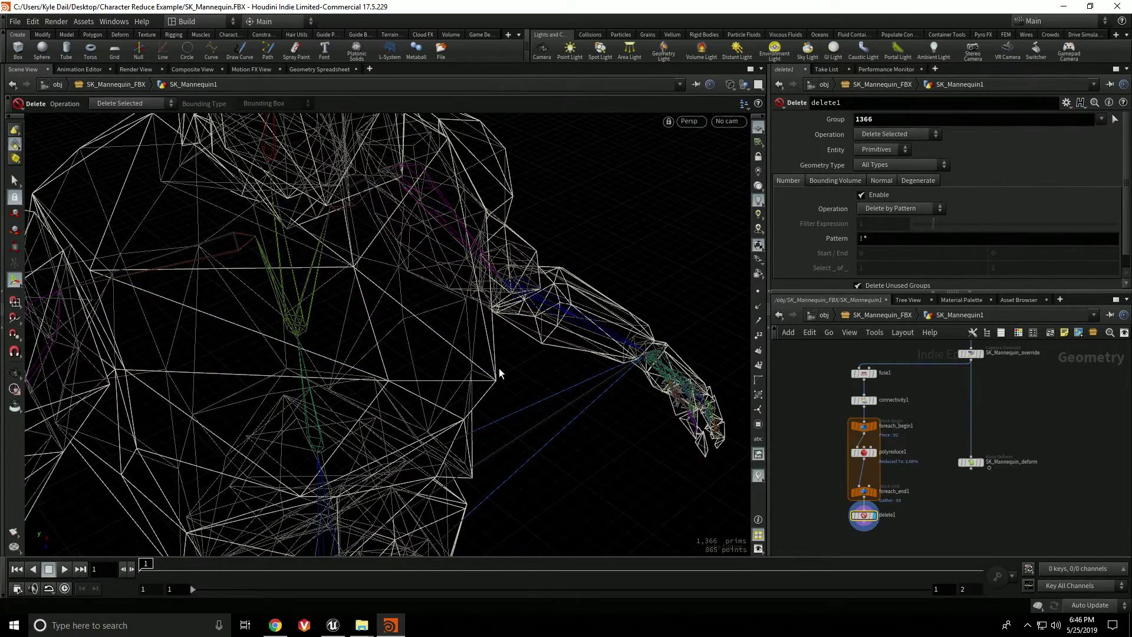
key("w")
mouse_move(462, 367)
left_mouse_down()
mouse_move(362, 324)
mouse_move(147, 290)
left_mouse_up()
right_click_drag(147, 290, 258, 336)
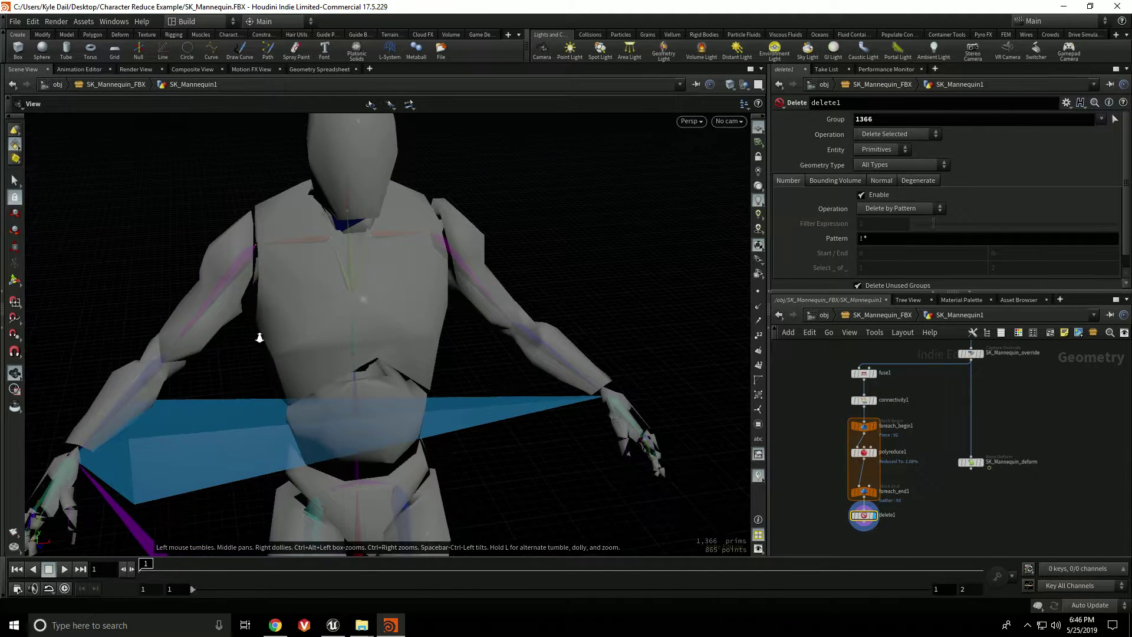
middle_click_drag(403, 413, 371, 279)
left_click_drag(321, 289, 409, 309)
scroll(409, 309, "down", 2)
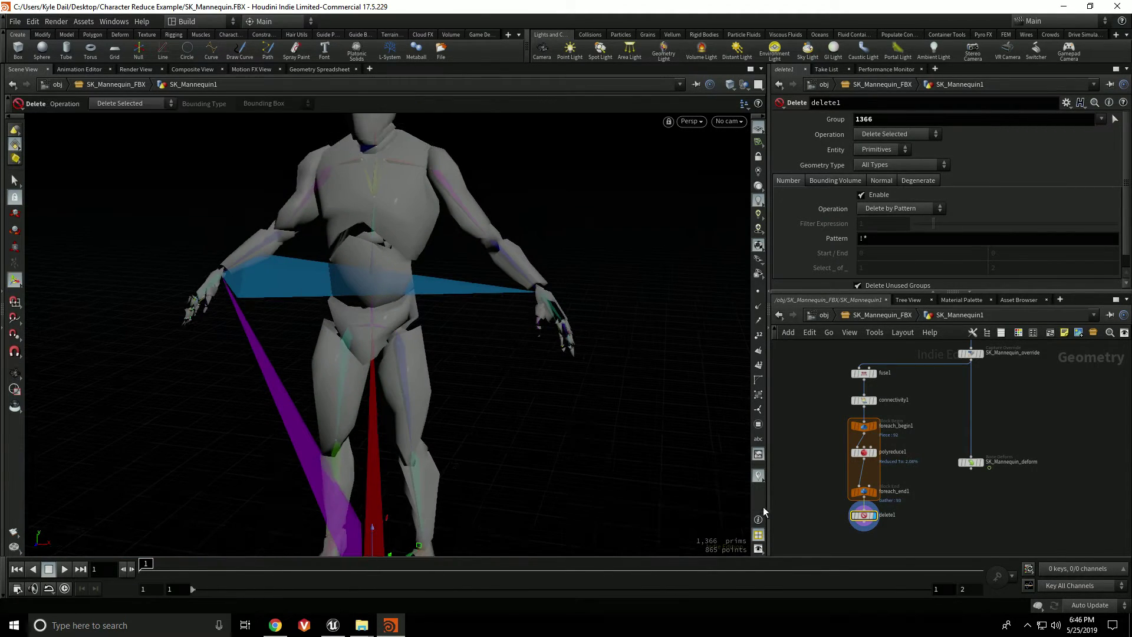
Step: Add a Normal node after delete1 with a Cusp Angle of 90 and display it
key("Tab")
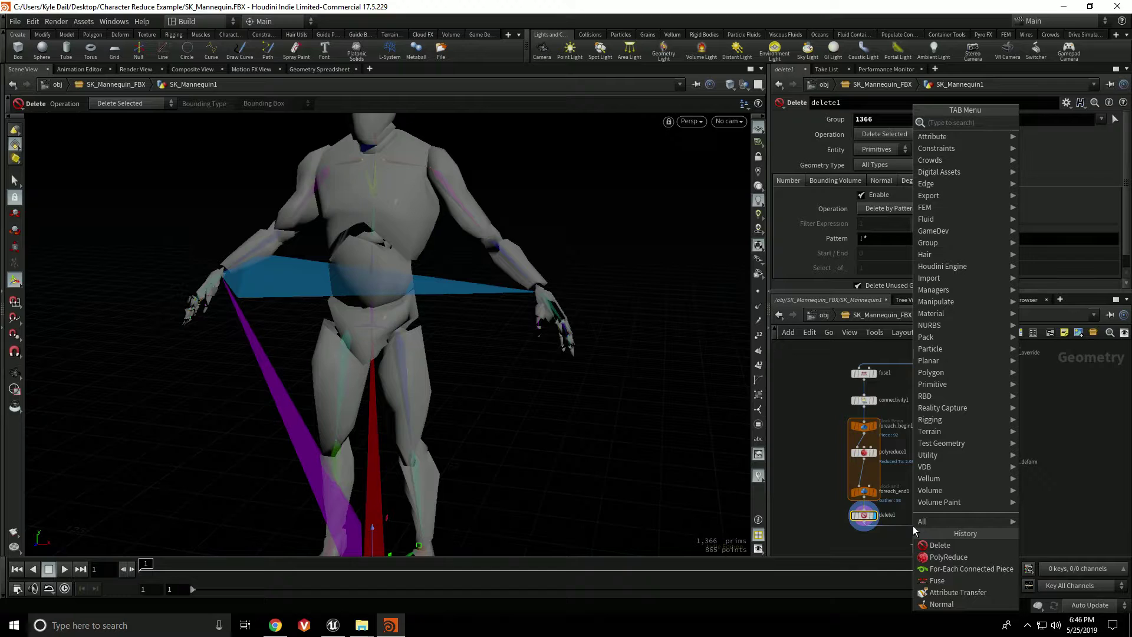
type("nor")
key("Return")
left_click(913, 534)
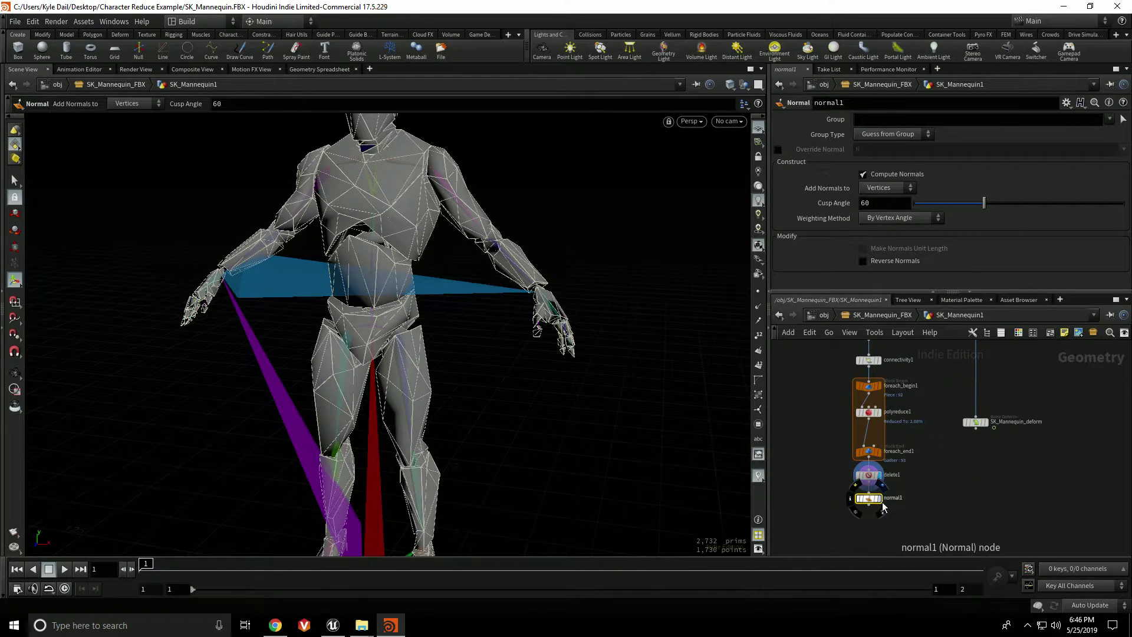
left_click(873, 501)
double_click(897, 204)
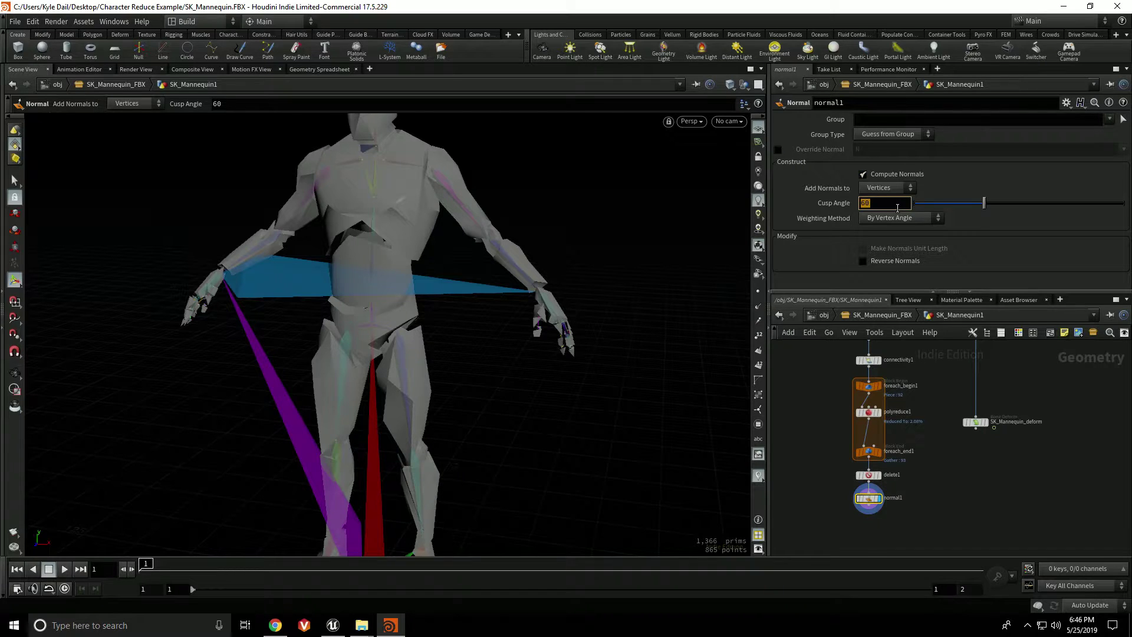
type("90")
key("Return")
left_click_drag(398, 355, 579, 417)
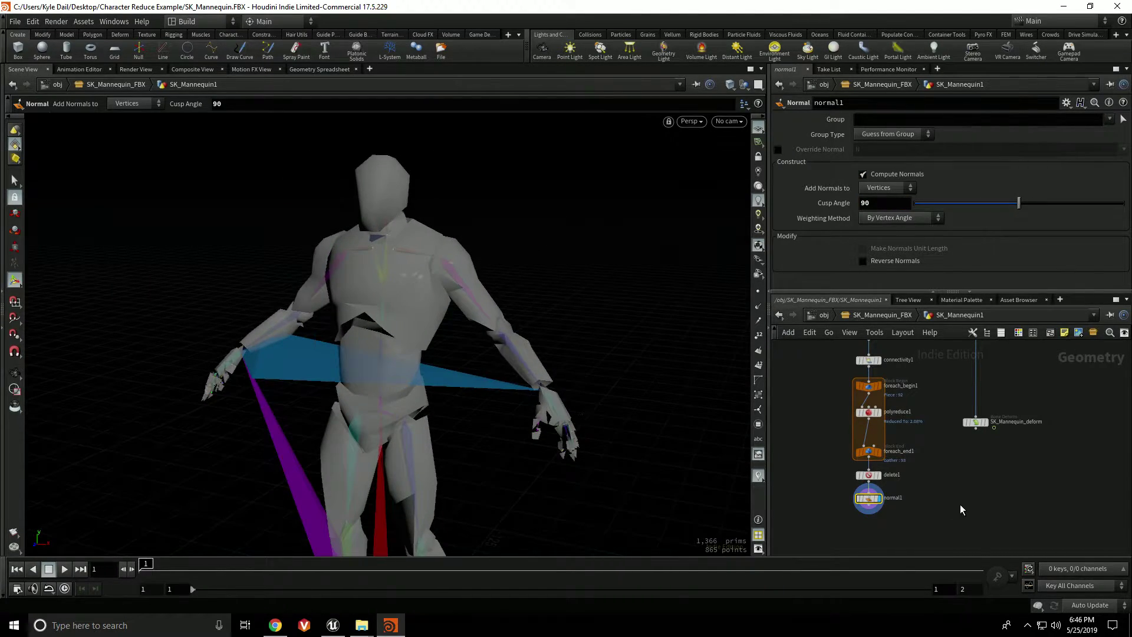
Step: Wire normal1 into SK_Mannequin_deform and place the deform node just below it
middle_click_drag(962, 517, 940, 462)
left_click_drag(954, 369, 958, 466)
left_click(908, 447)
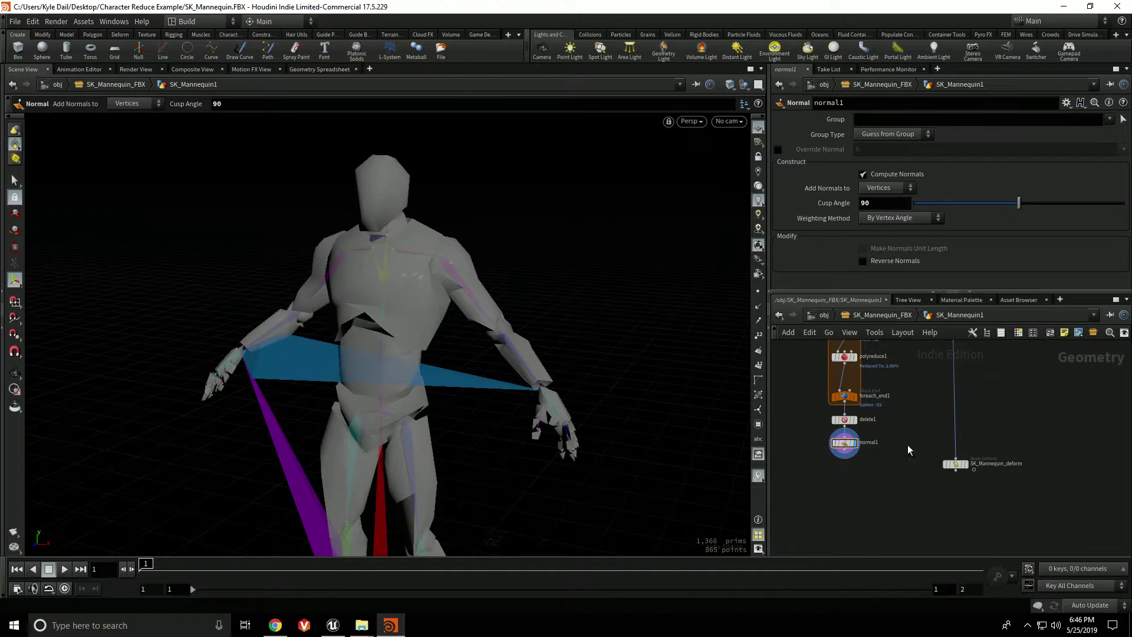
left_click(846, 456)
left_click(955, 456)
left_click_drag(955, 464, 897, 479)
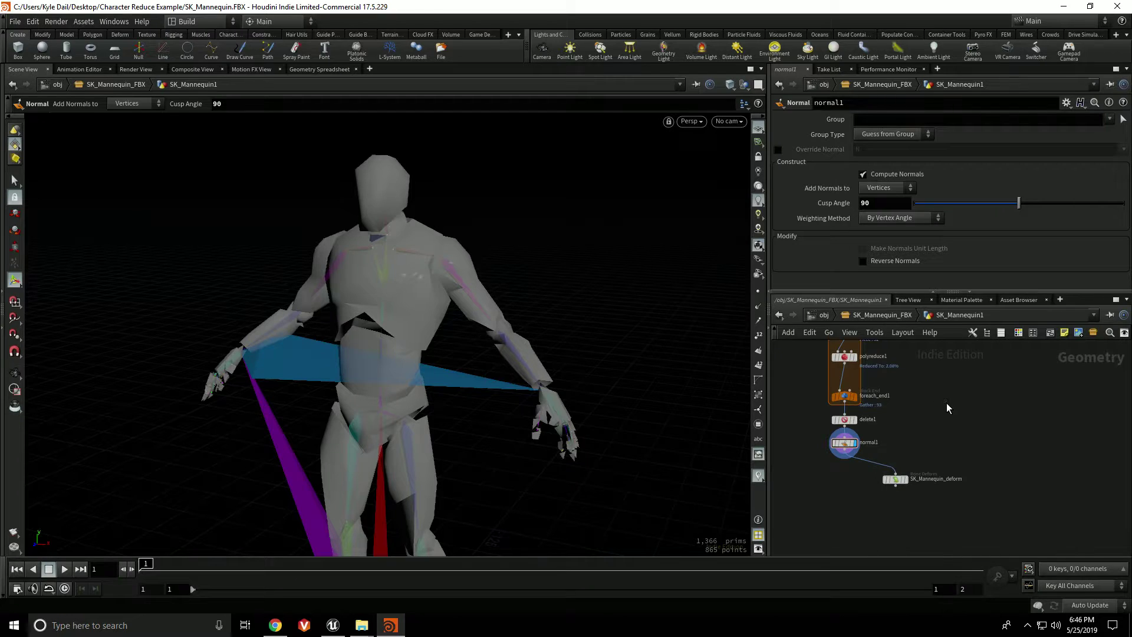
Step: Pan the network to bring the upper nodes of the chain into view
middle_click_drag(956, 442, 910, 466)
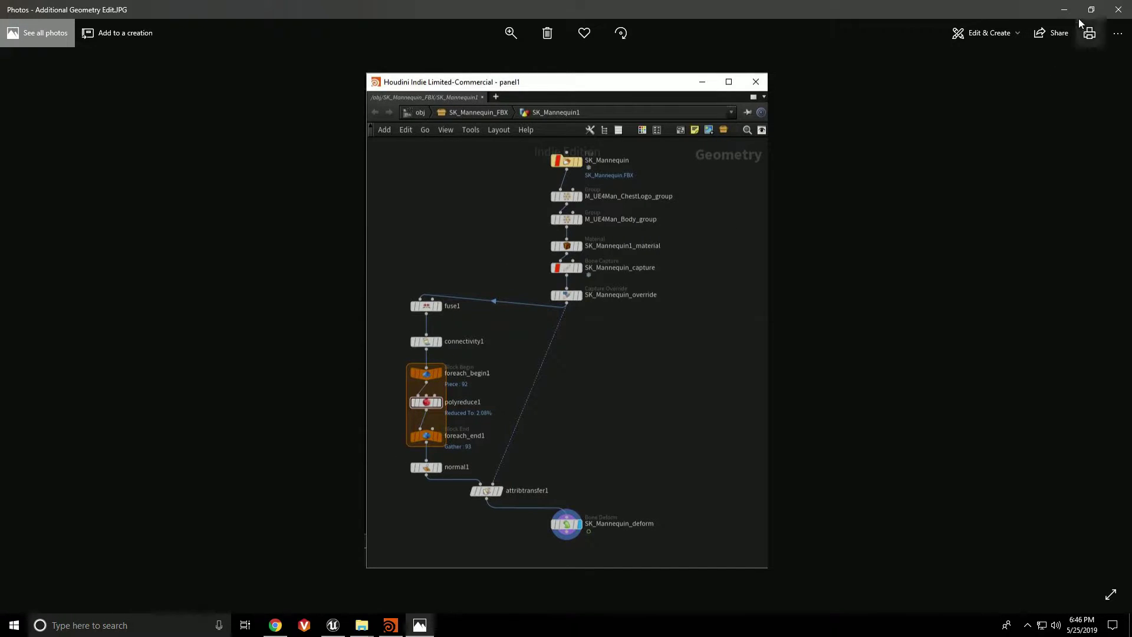
Step: Back in Houdini, select SK_Mannequin_deform and show its bone deform handles
left_click(1065, 9)
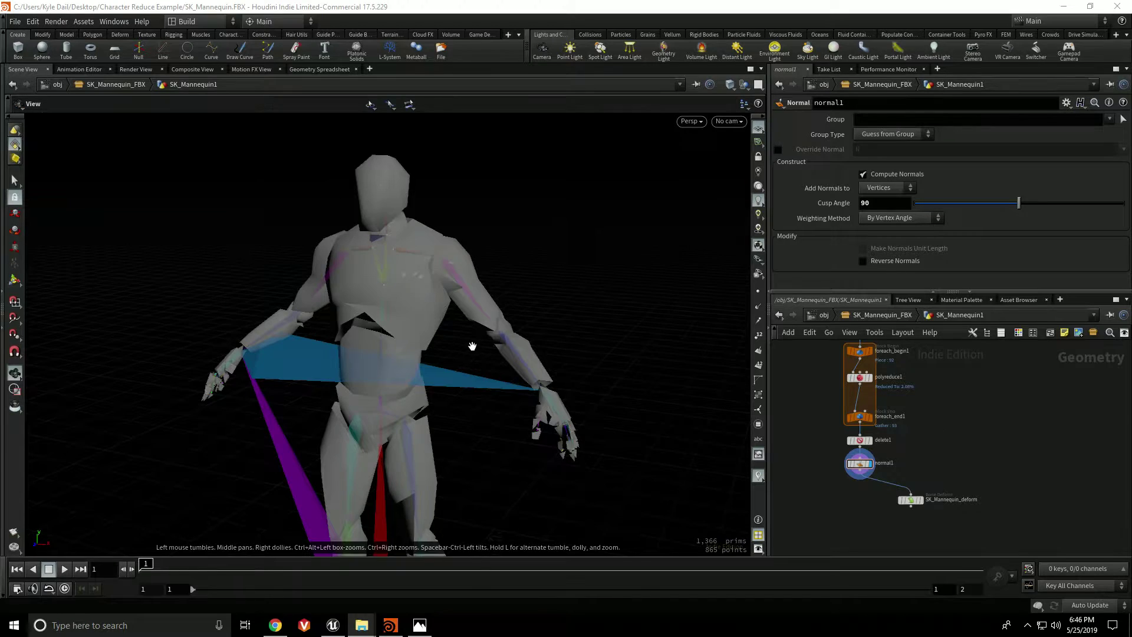
left_click_drag(471, 342, 462, 306, "alt")
left_click_drag(918, 505, 914, 513)
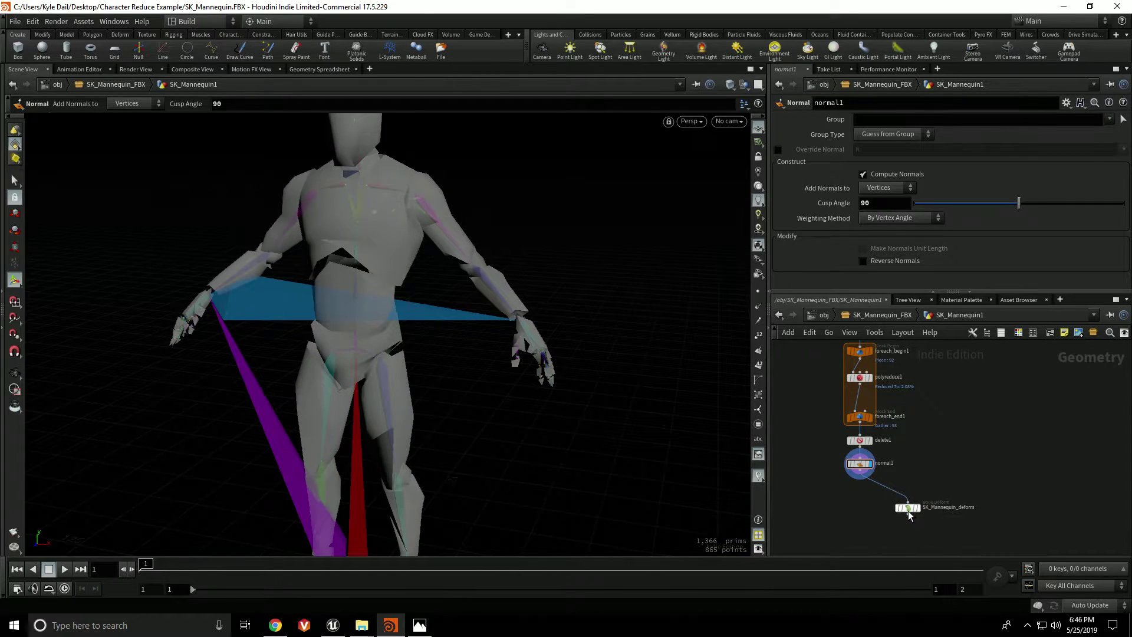
left_click_drag(507, 377, 465, 351)
key("Return")
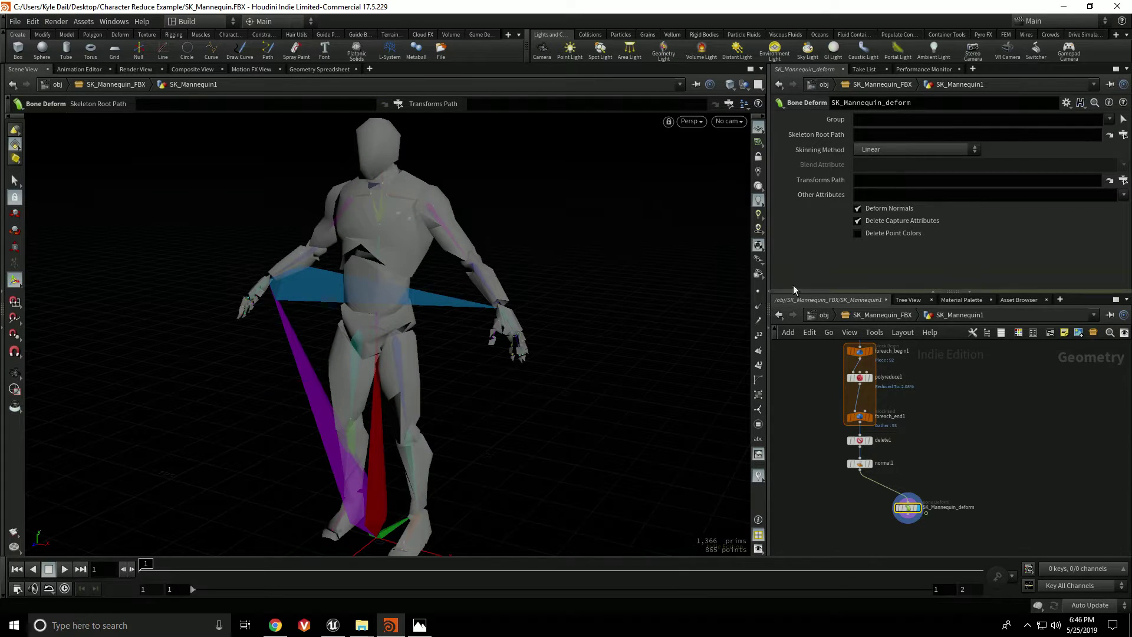
Step: Bend the calf_l bone from Tree View to test the deformation, then undo the rotation
left_click(909, 300)
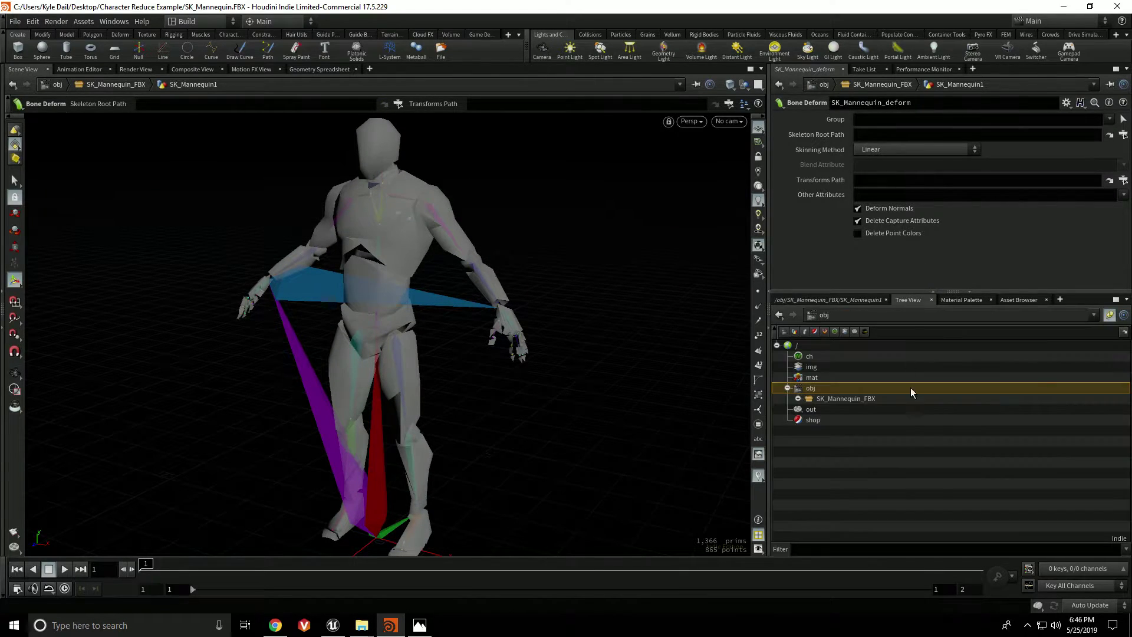
left_click(798, 399)
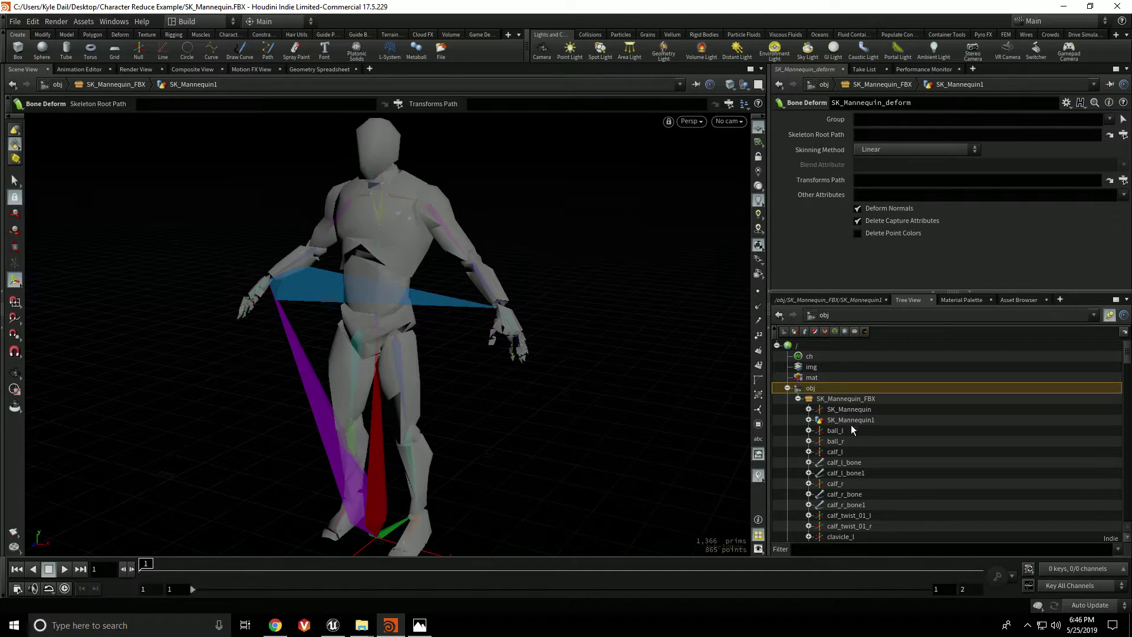
left_click(854, 453)
left_click_drag(531, 405, 424, 441)
key("ctrl+z")
left_click_drag(515, 431, 580, 428, "alt")
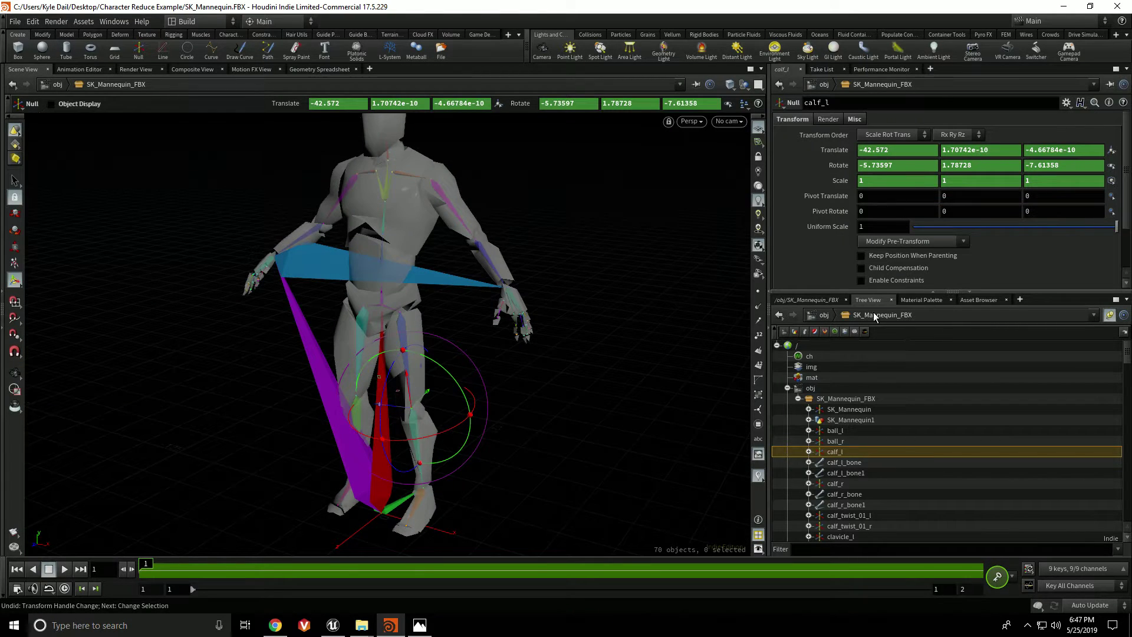
left_click(806, 300)
Step: Inside SK_Mannequin1, drop an Attribute Transfer node onto the normal1-to-deform wire
double_click(918, 455)
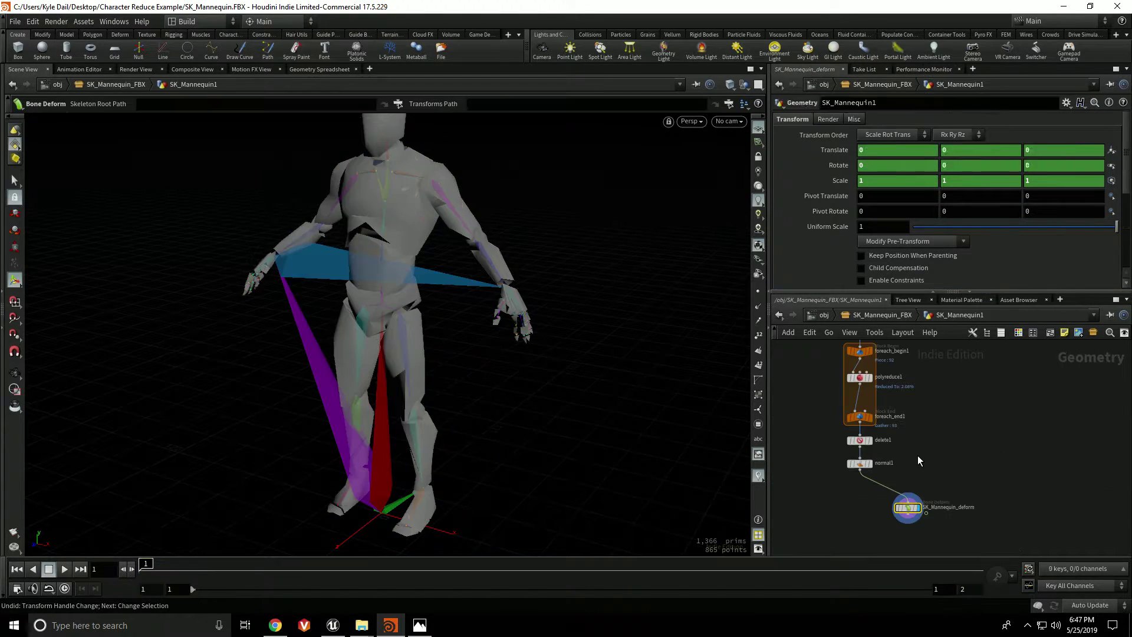
key("Tab")
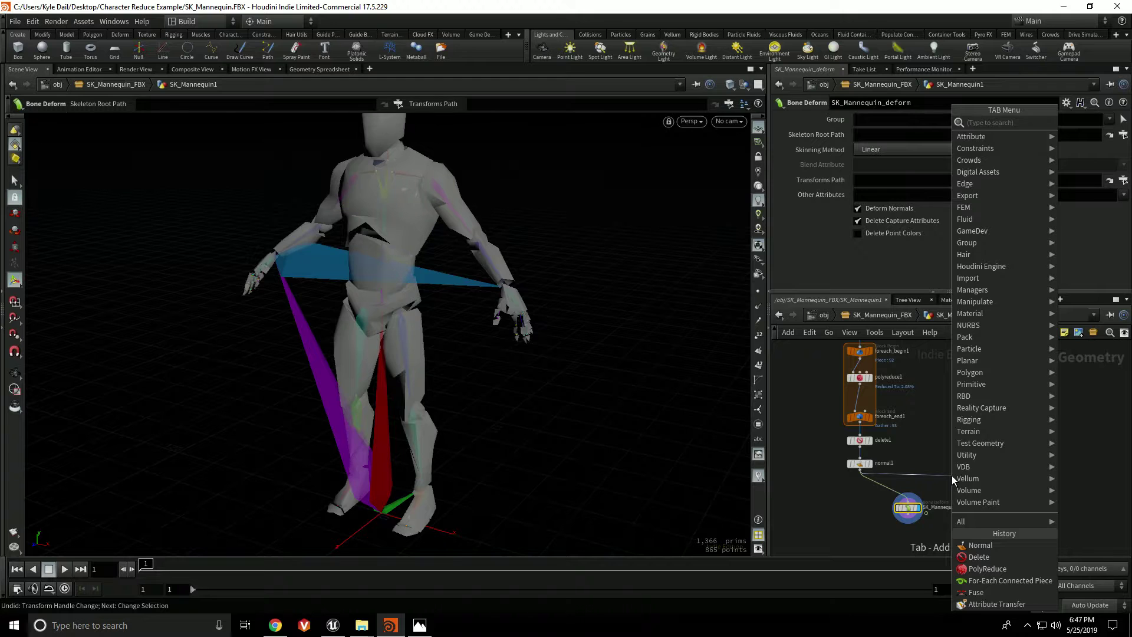
type("attribe")
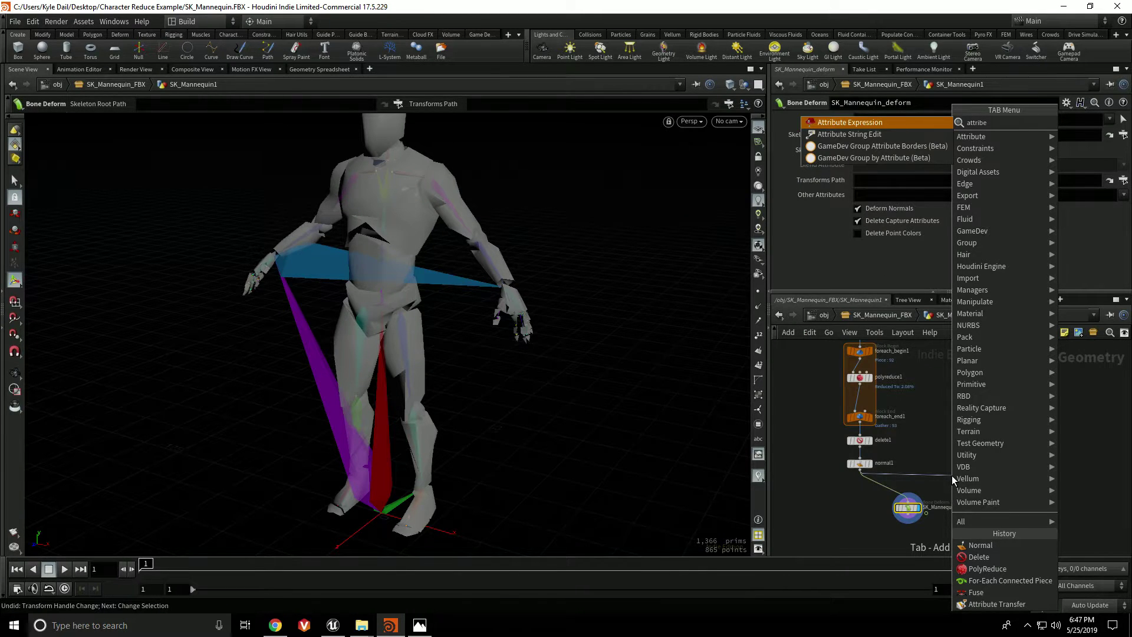
key("BackSpace")
key("BackSpace")
key("BackSpace")
key("BackSpace")
key("BackSpace")
key("BackSpace")
key("BackSpace")
type("tran")
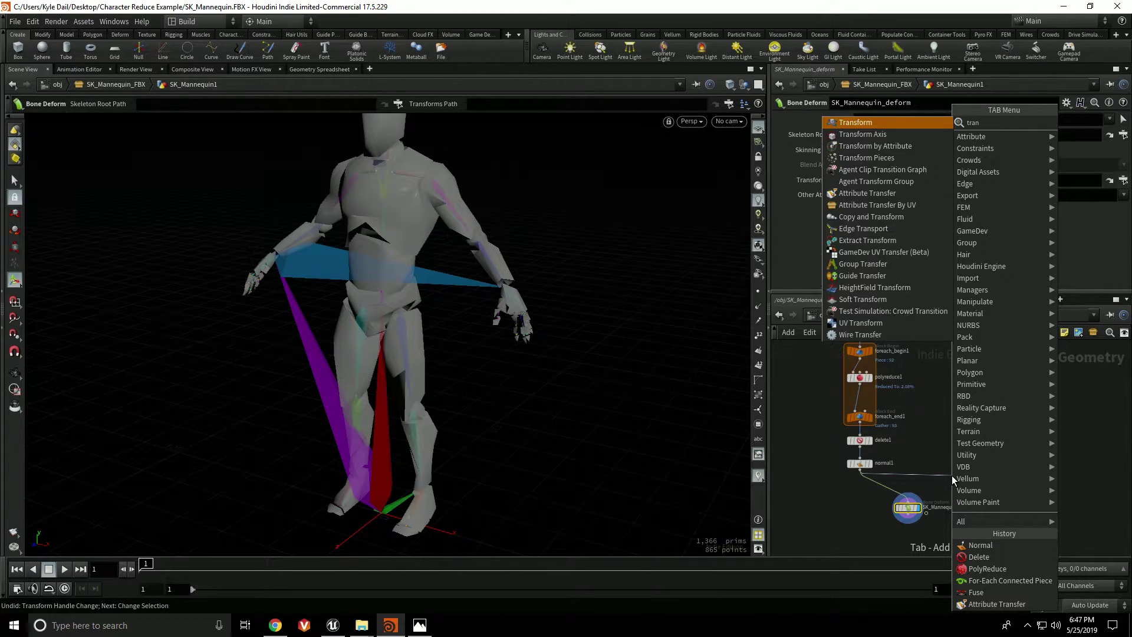
type("sfer")
key("Return")
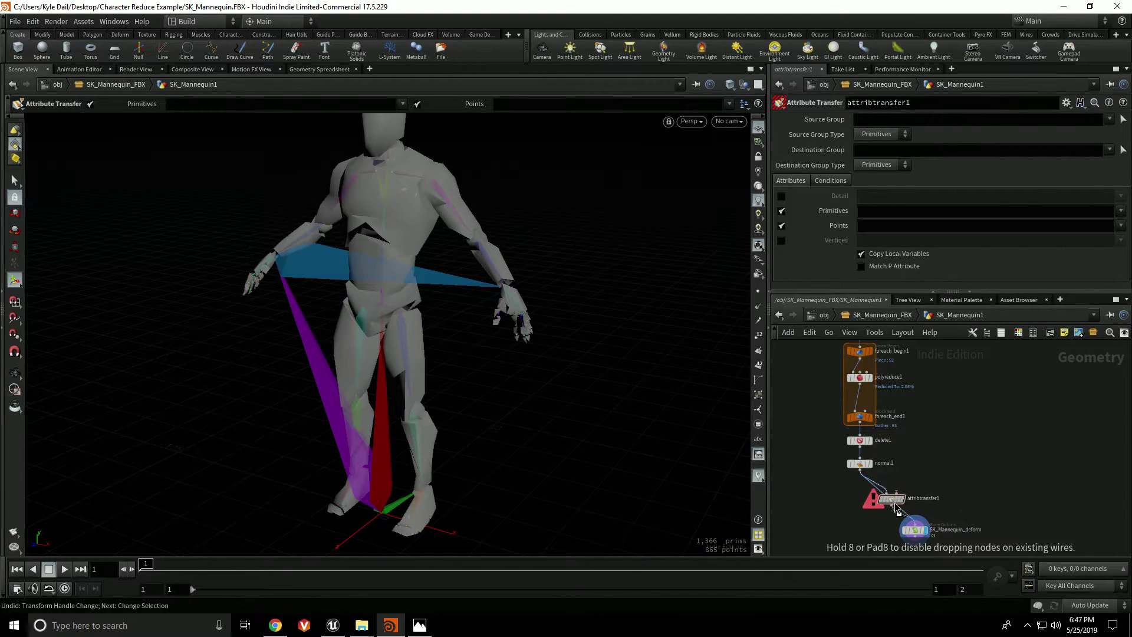
left_click(891, 507)
Step: Connect attribtransfer1's second input to SK_Mannequin_override and tidy the node layout
left_click(897, 493)
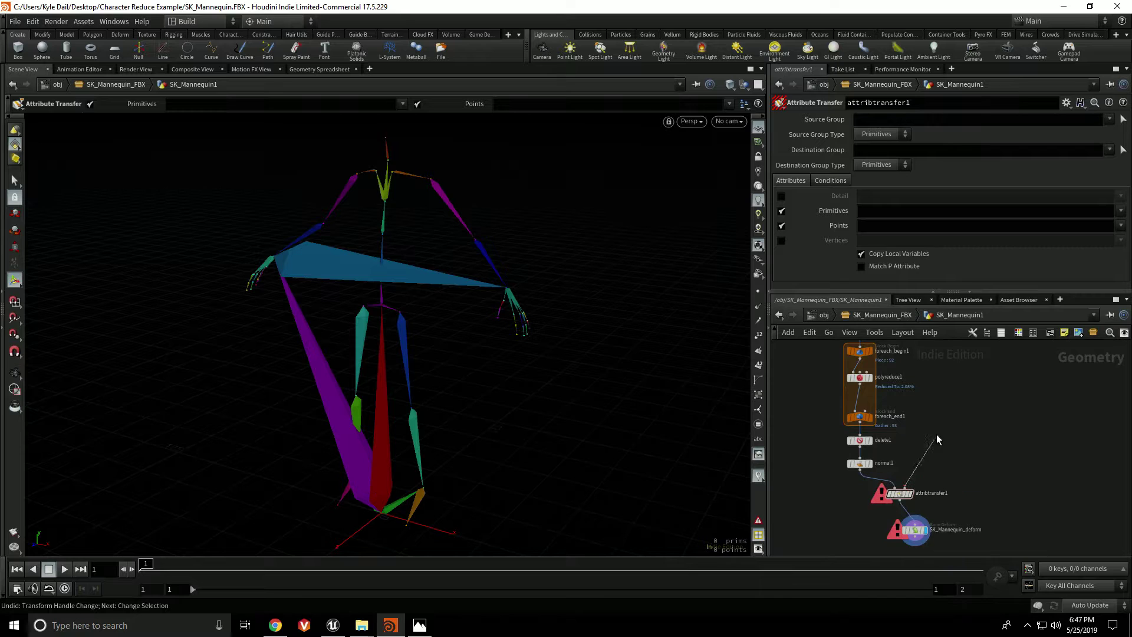
middle_click_drag(935, 407, 958, 397)
left_click(950, 384)
left_click_drag(848, 475, 886, 501)
left_click(976, 448)
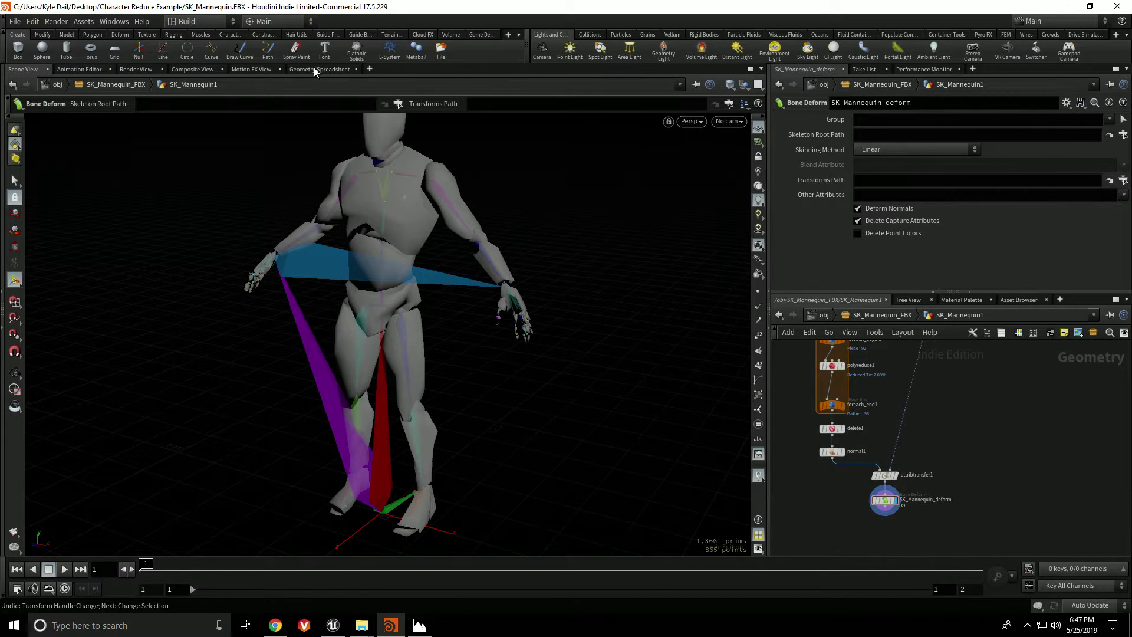
left_click(314, 68)
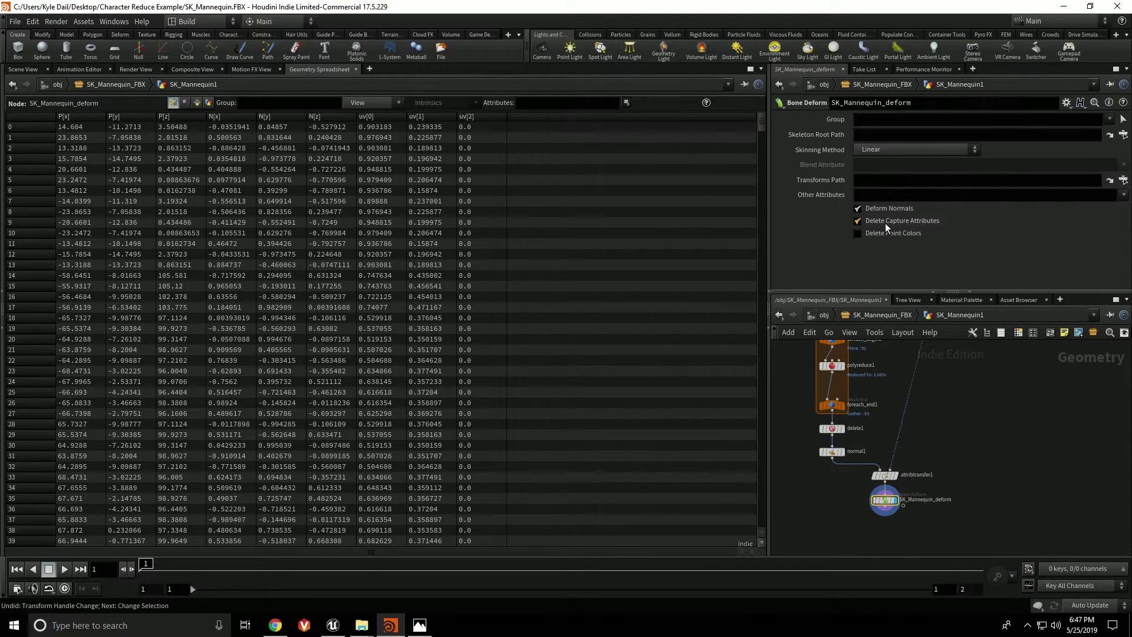
left_click(887, 475)
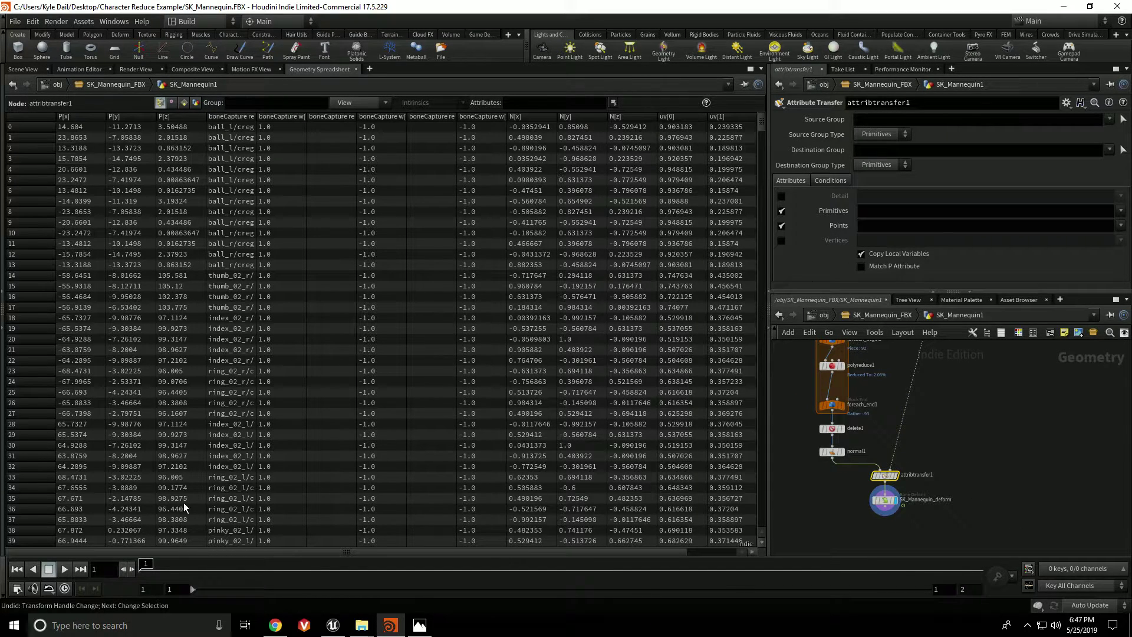
left_click_drag(167, 553, 386, 557)
scroll(385, 545, "left", 2)
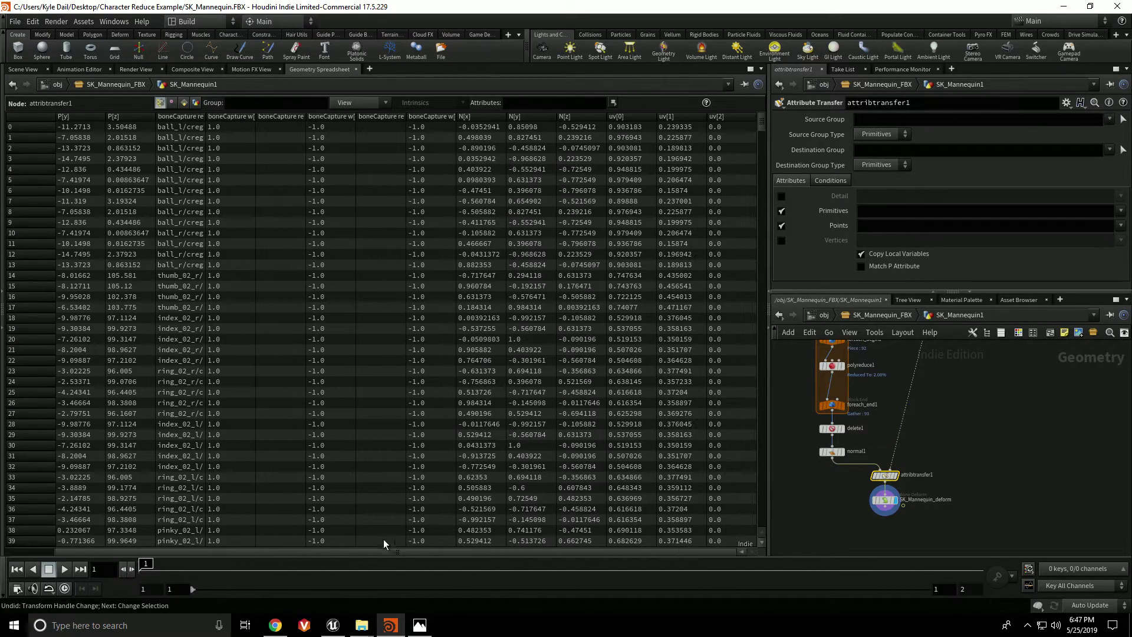
left_click(24, 69)
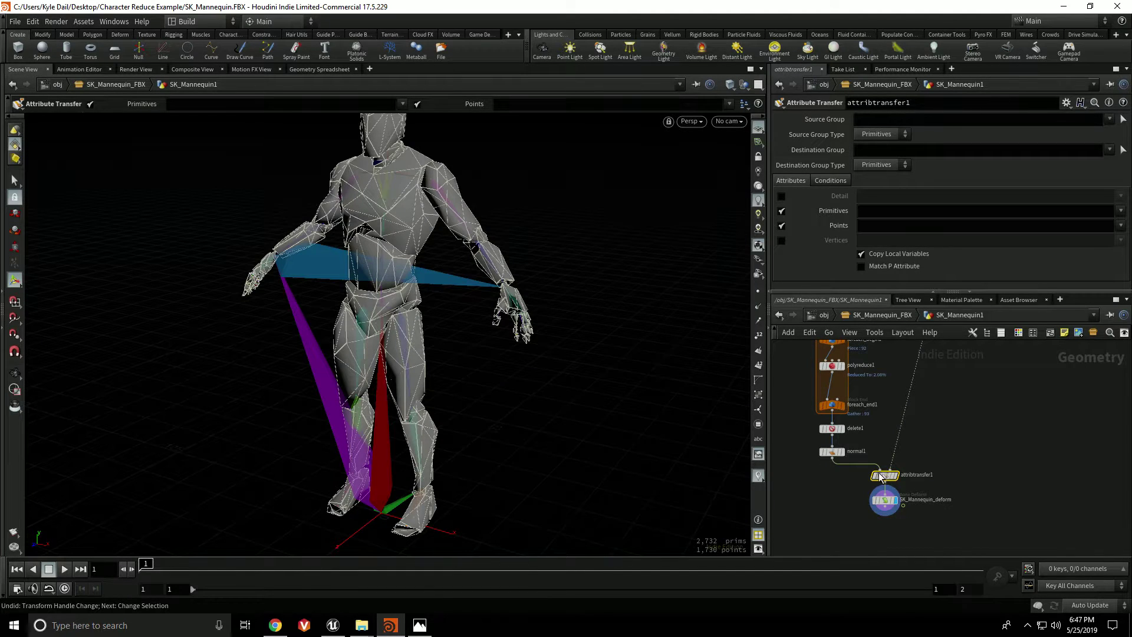
left_click(885, 500)
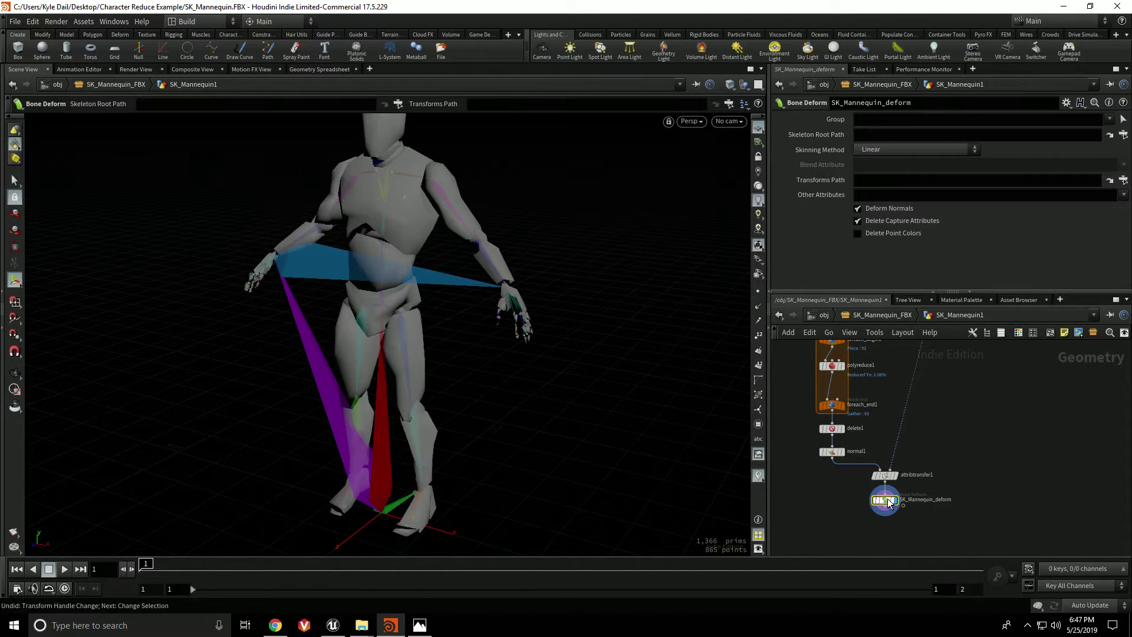
Step: At /obj, select calf_l in Tree View and rotate it to test the leg deformation
left_click(825, 316)
left_click(920, 411)
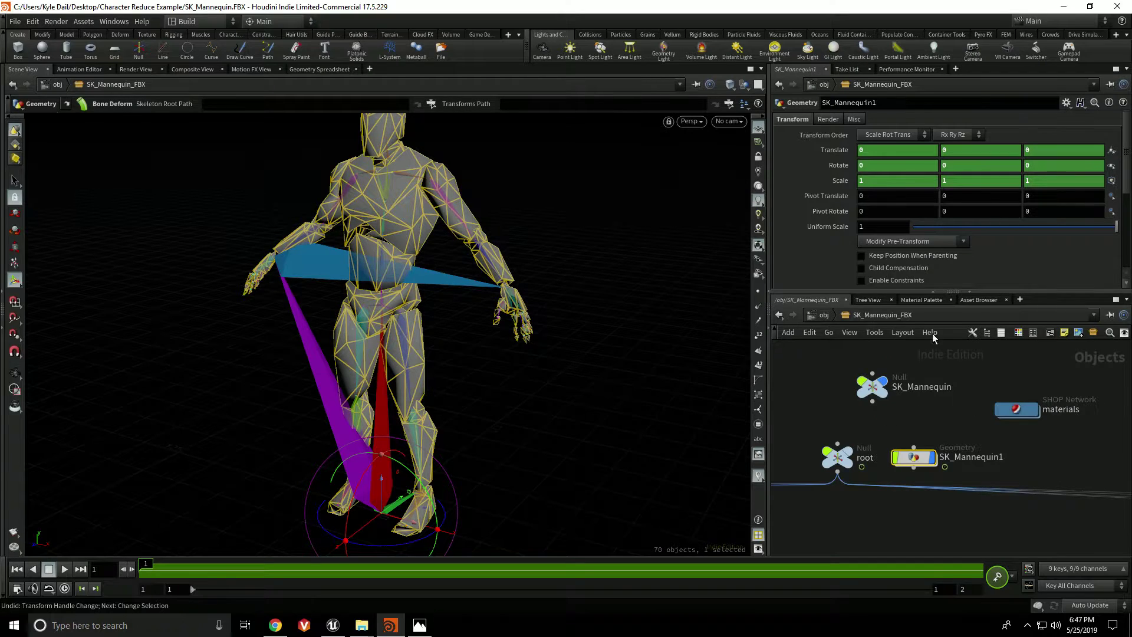
left_click(880, 301)
left_click(865, 442)
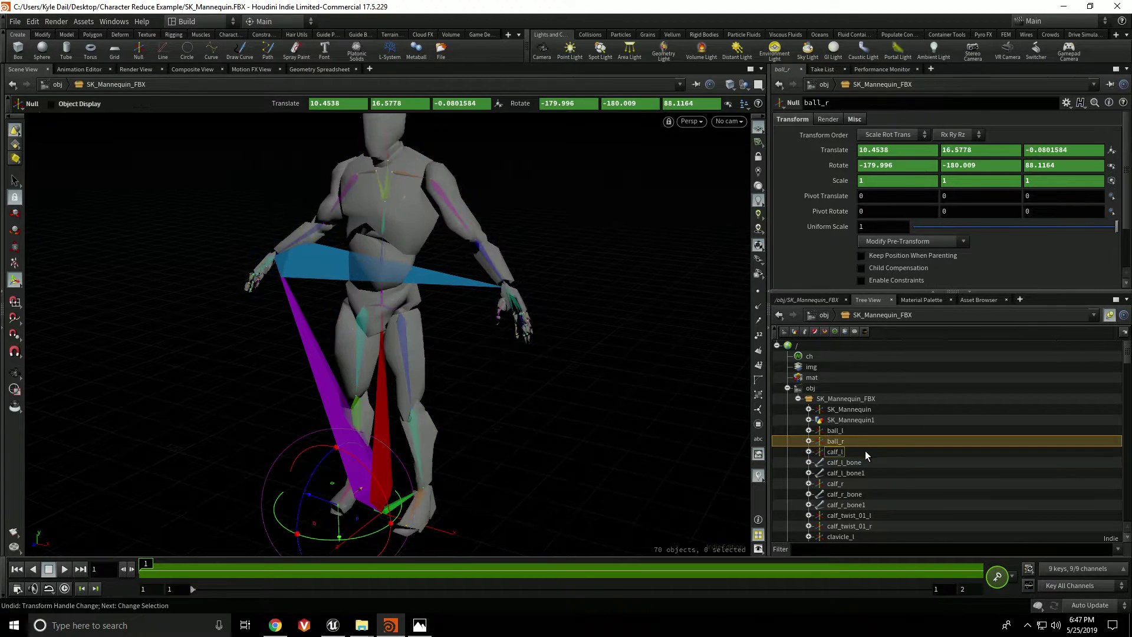
left_click(866, 451)
left_click_drag(487, 374, 451, 374, "alt")
left_click_drag(380, 388, 468, 227)
Step: Raise the left arm via clavicle_l, undo it, and return to the network view
scroll(886, 458, "down", 4)
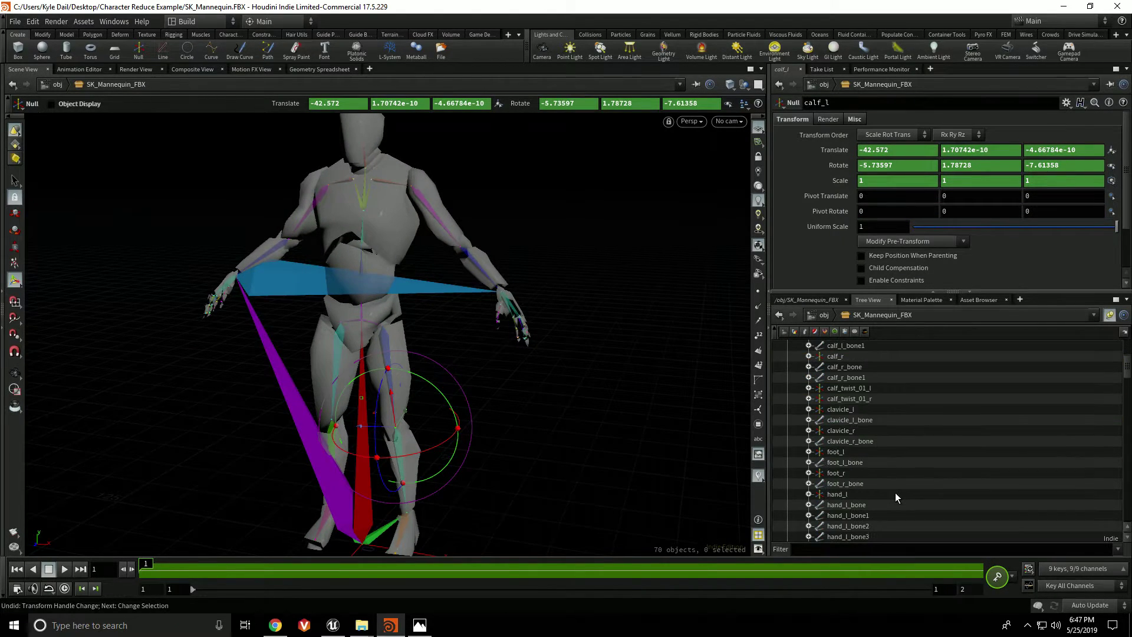
left_click(872, 409)
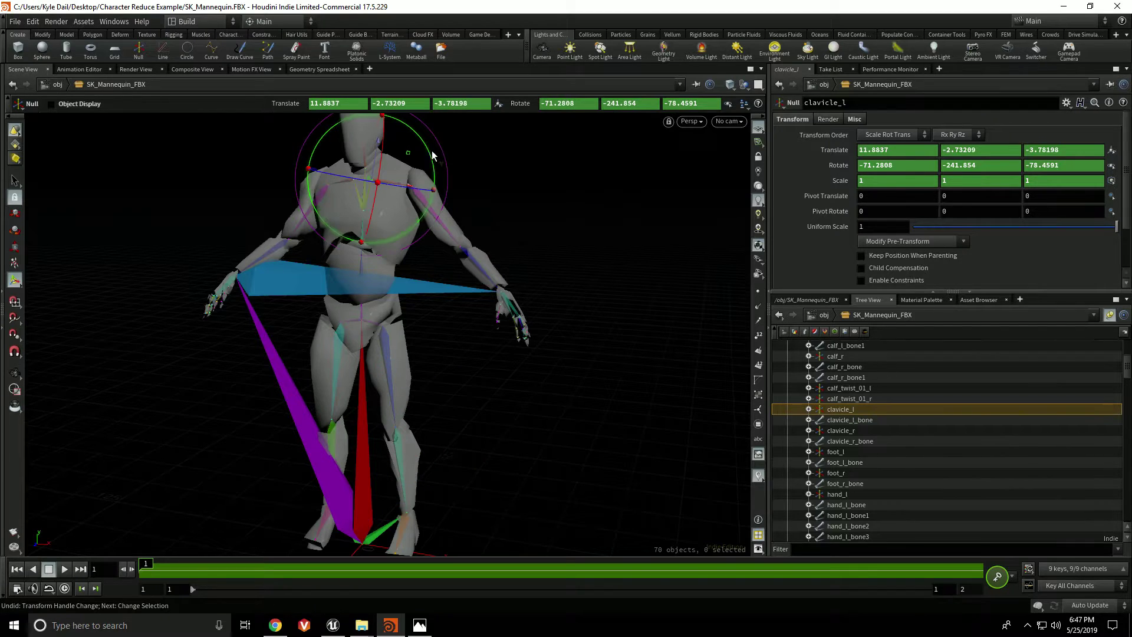
mouse_move(436, 158)
left_mouse_down()
mouse_move(395, 106)
mouse_move(419, 155)
left_mouse_up()
key("ctrl+z")
left_click_drag(549, 318, 554, 407, "alt")
left_click(802, 299)
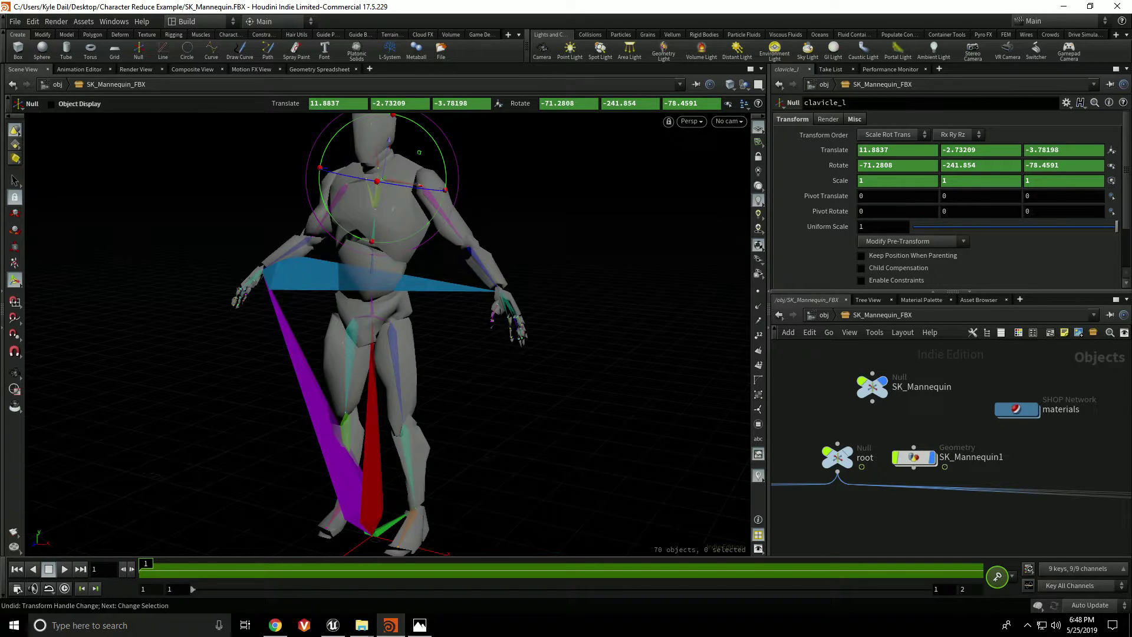
key("alt+Tab")
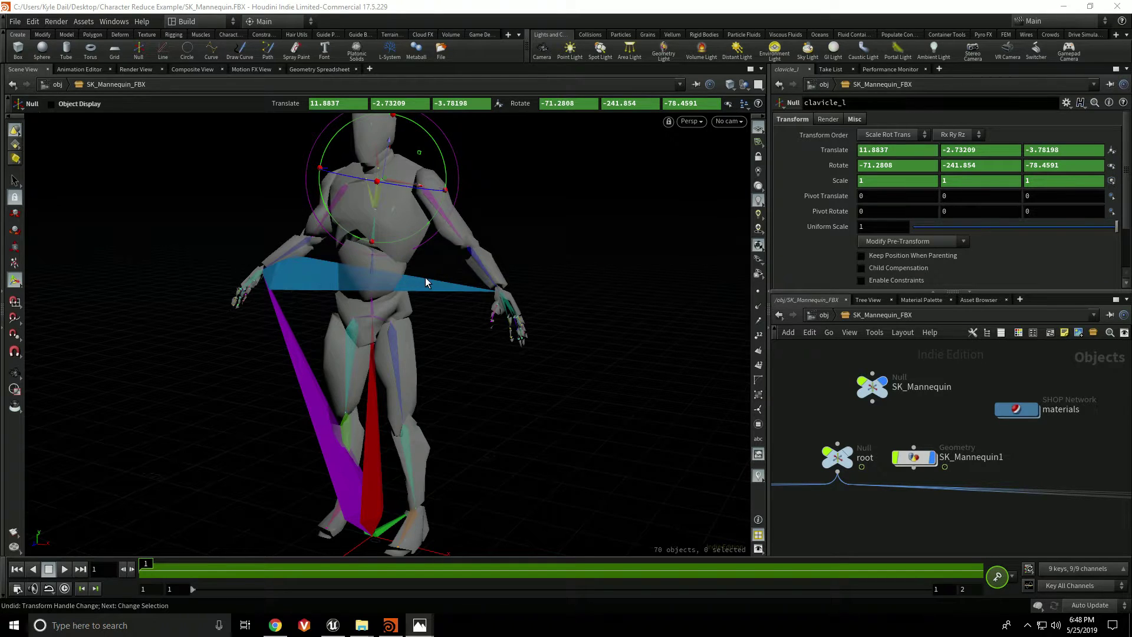
Step: Start a Filmbox FBX export from the File > Export menu
left_click_drag(425, 278, 472, 345, "alt")
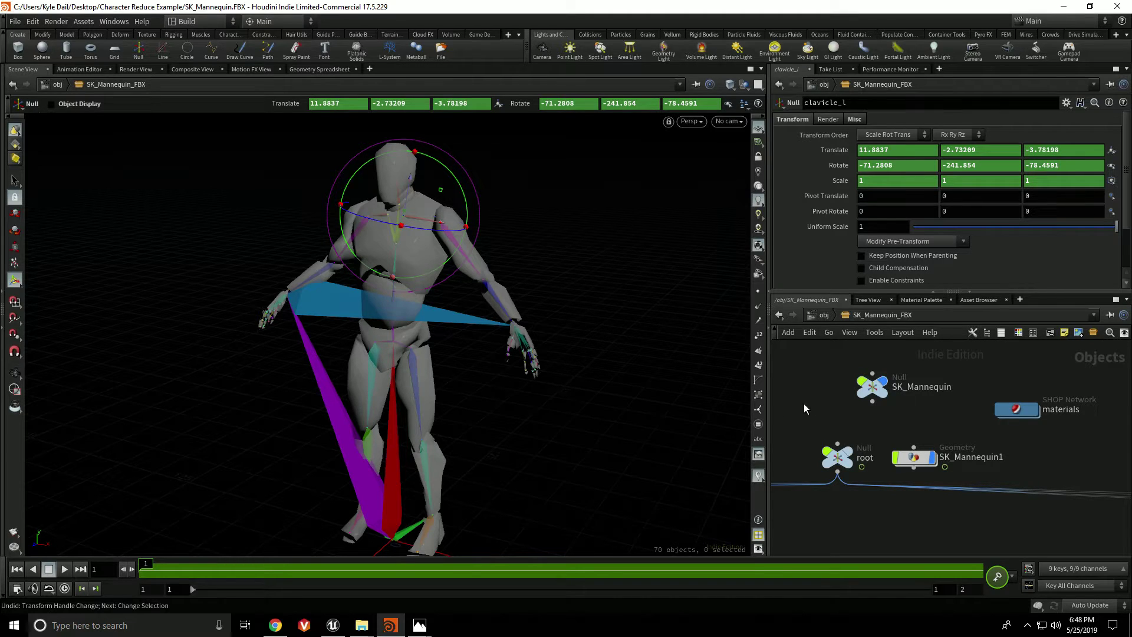
middle_click_drag(858, 426, 957, 426)
left_click(965, 420)
scroll(957, 426, "down", 2)
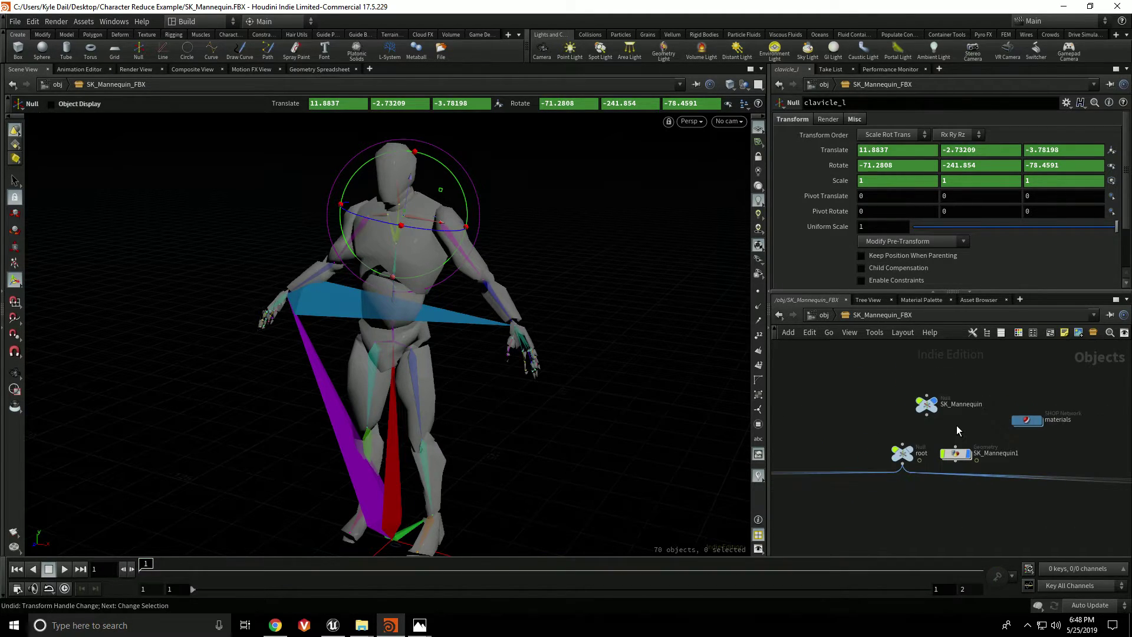
left_click(15, 21)
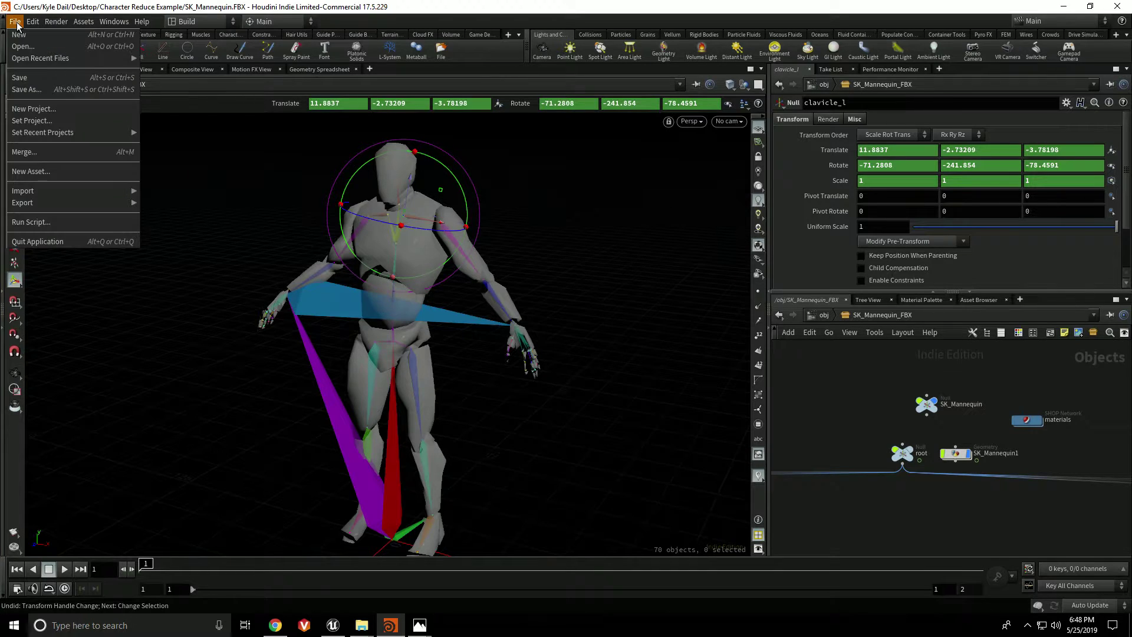
mouse_move(42, 201)
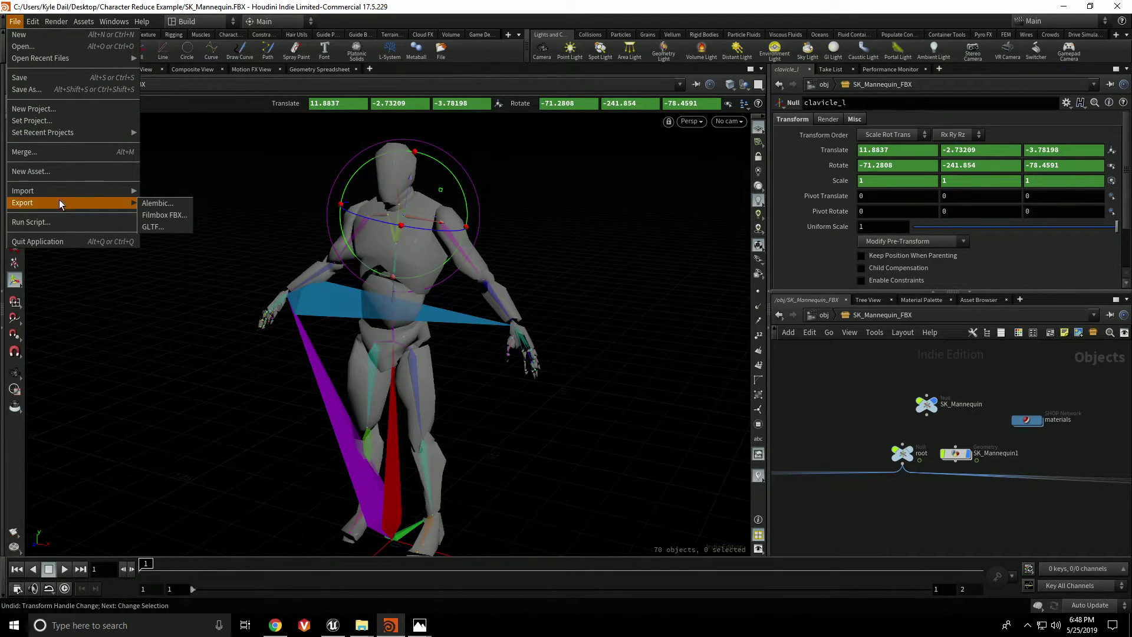
left_click(164, 215)
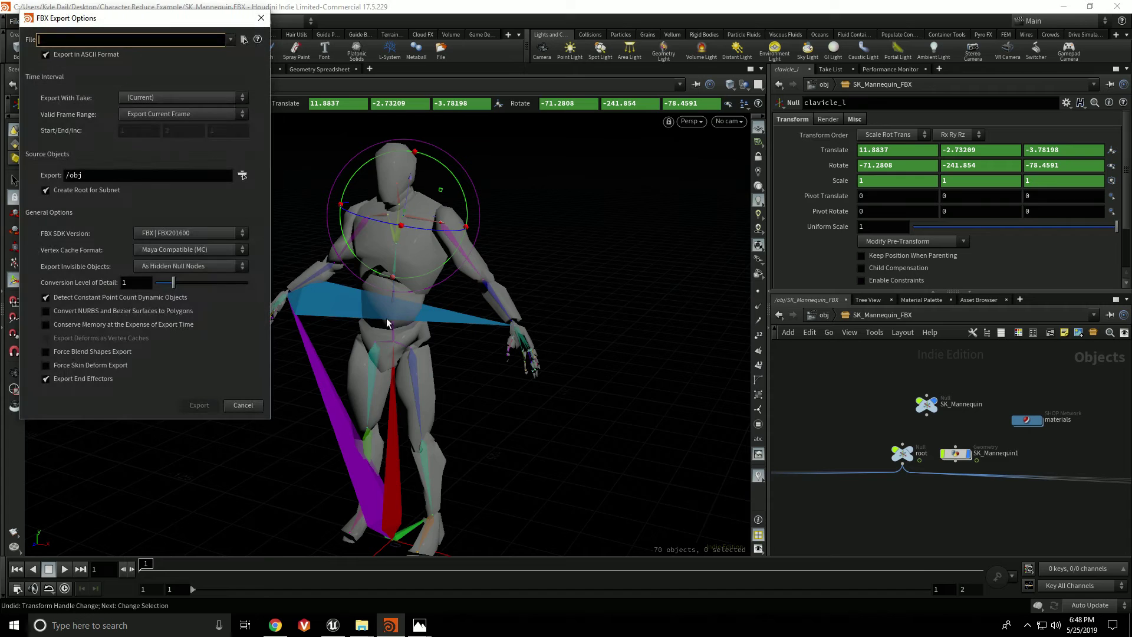
Step: Set the output file to SK_Mannequin_Reduce.FBX in the Character Reduce Example folder
left_click_drag(126, 26, 176, 50)
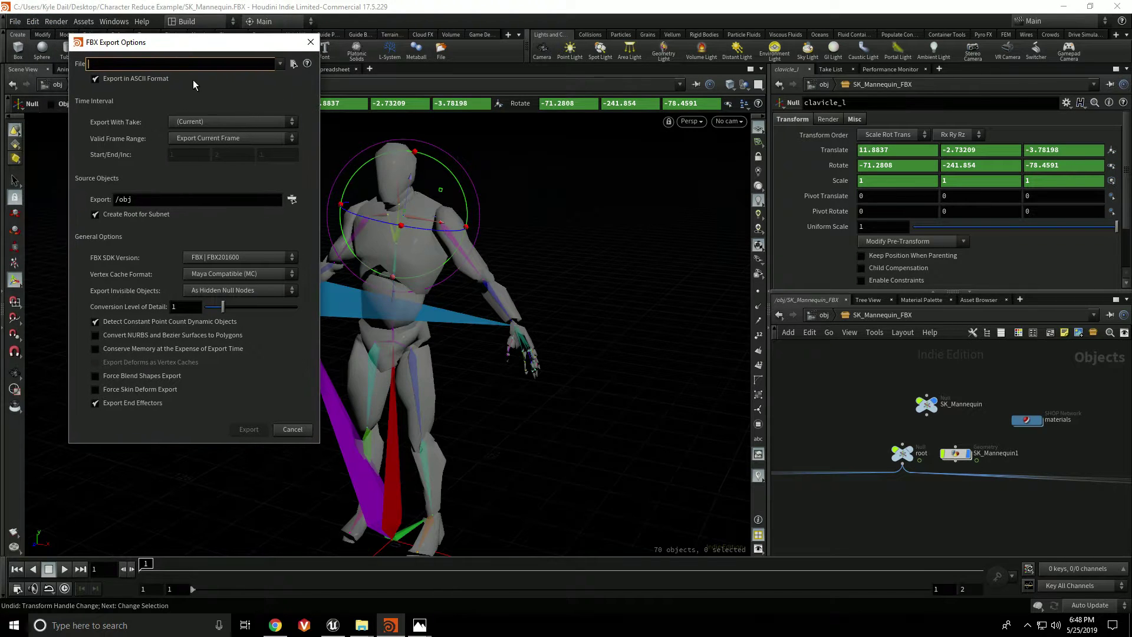
left_click(295, 65)
left_click(348, 117)
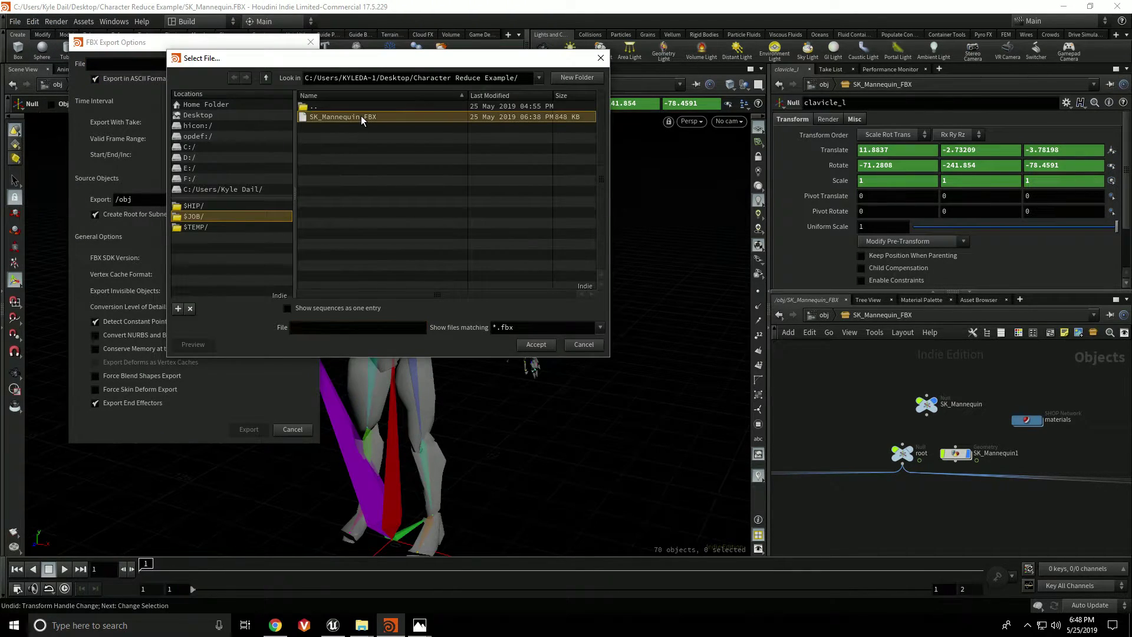
left_click(344, 328)
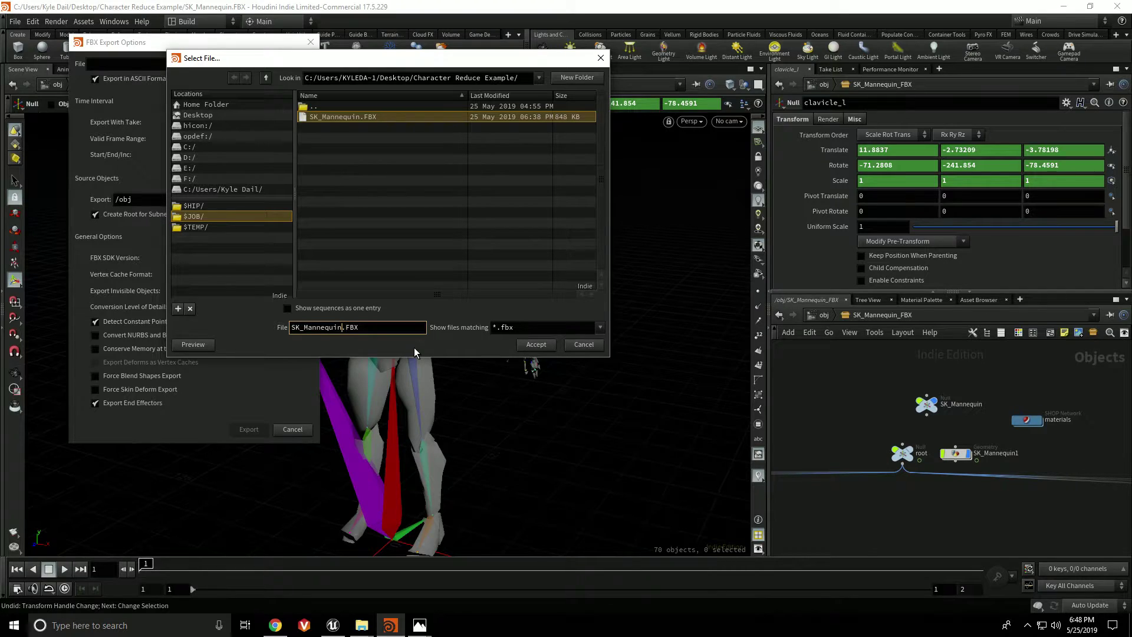
type("_Reduce")
left_click(525, 344)
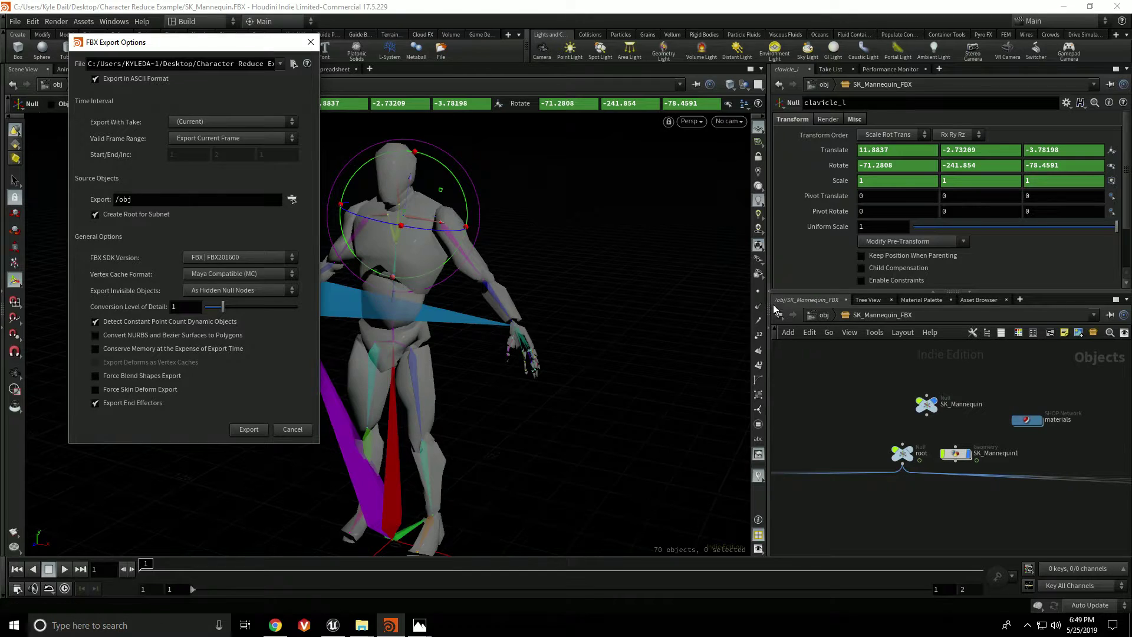
Step: Choose SK_Mannequin_FBX as the export source in the node chooser, then edit the path
left_click(292, 199)
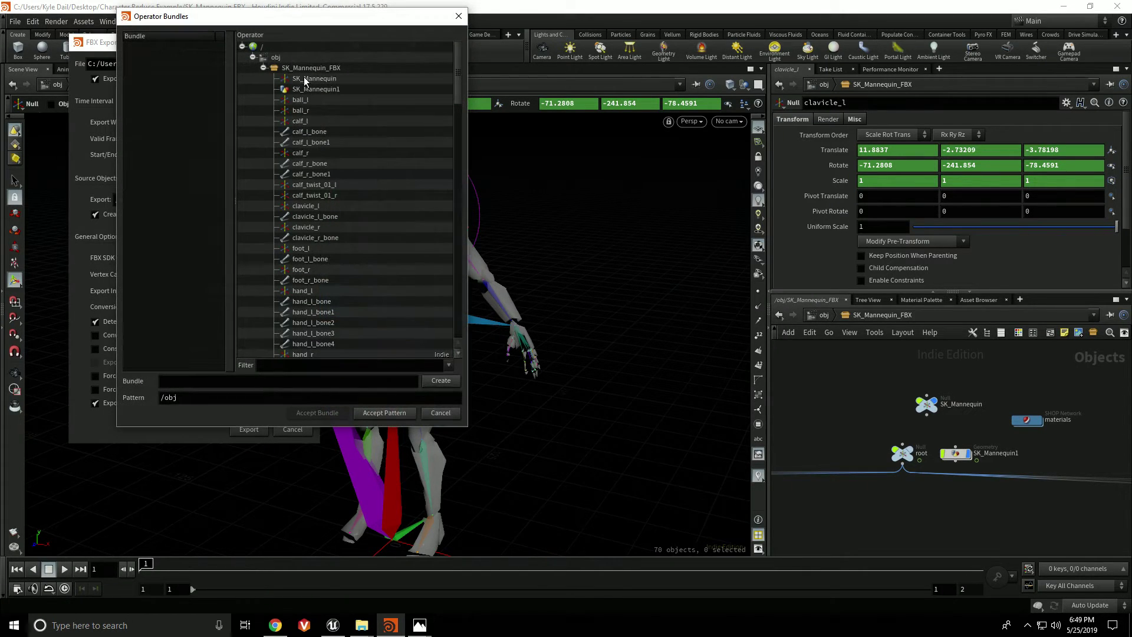
left_click(286, 69)
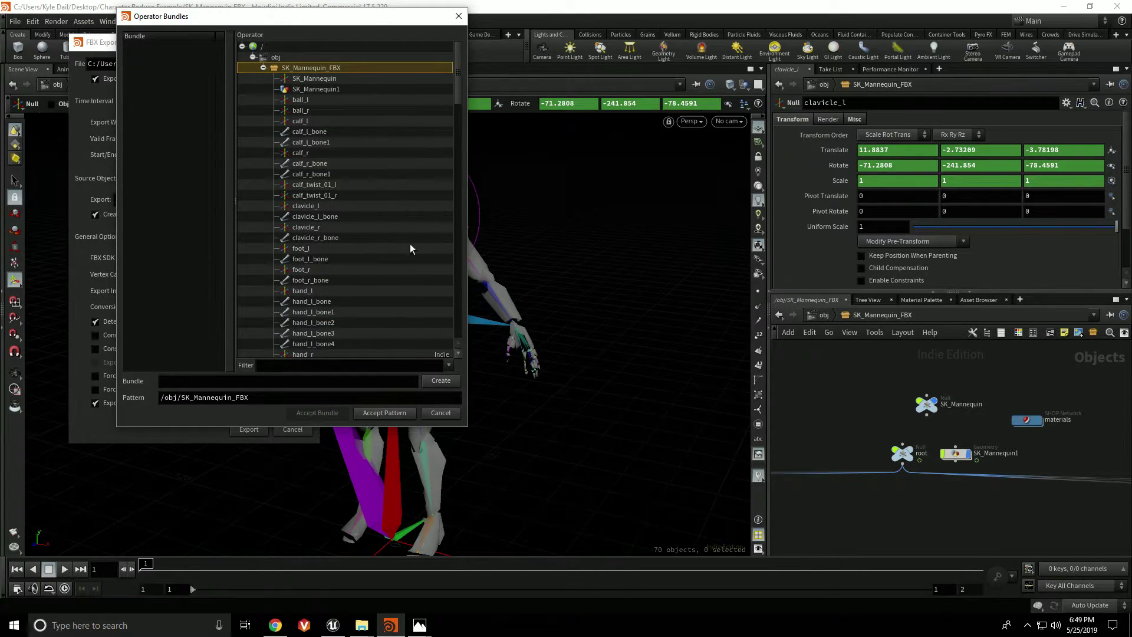
left_click(383, 413)
key("u")
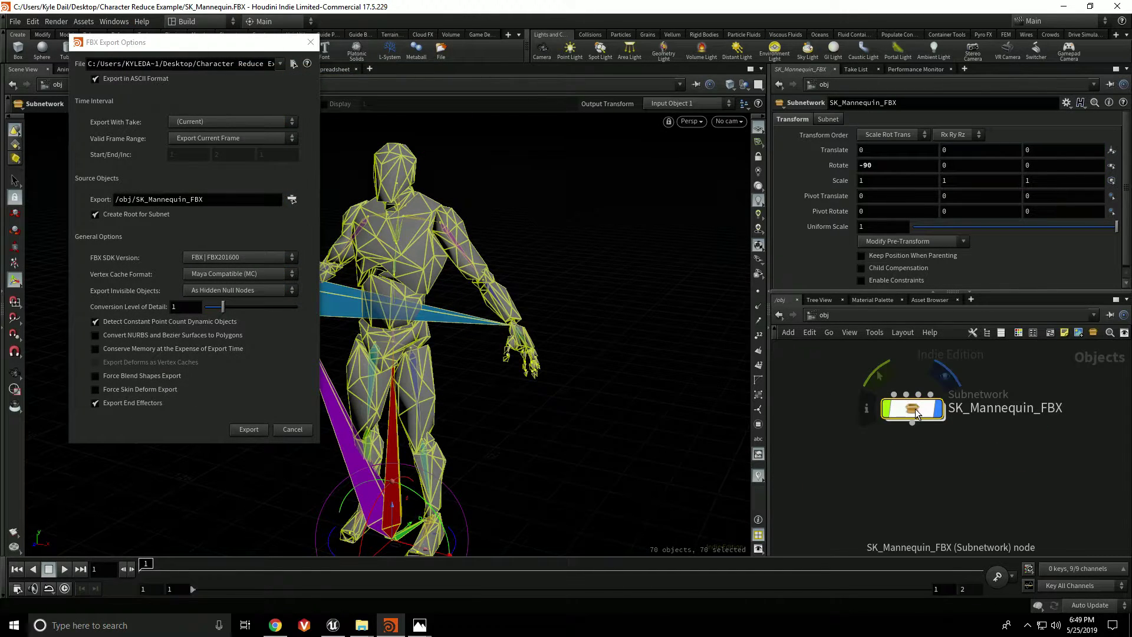
left_click_drag(216, 201, 67, 219)
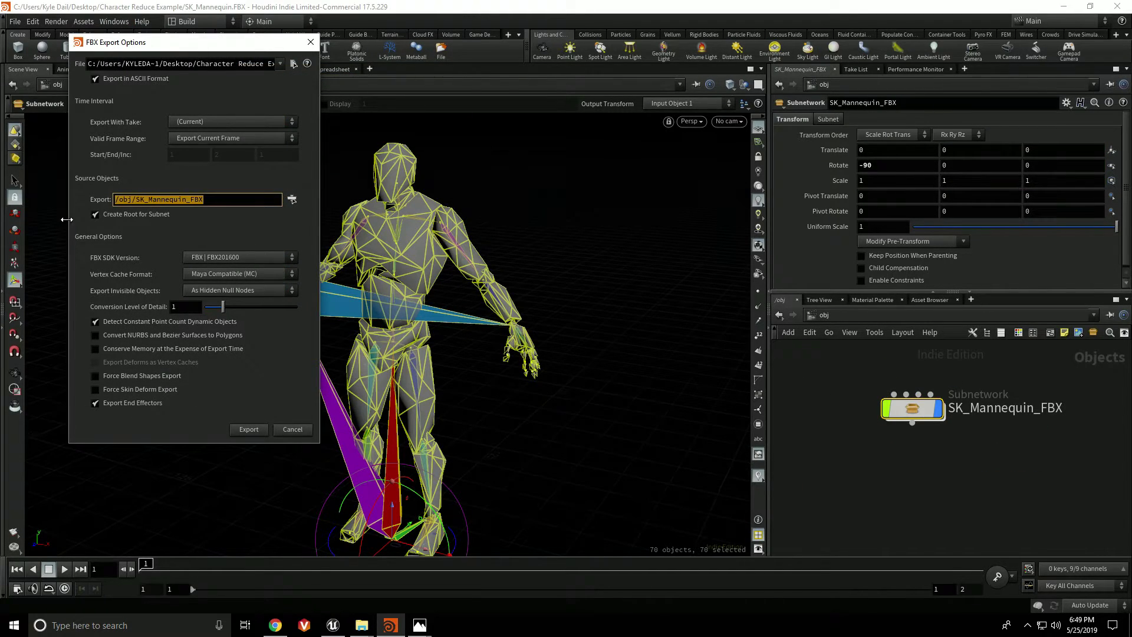
left_click(149, 199)
double_click(149, 199)
key("BackSpace")
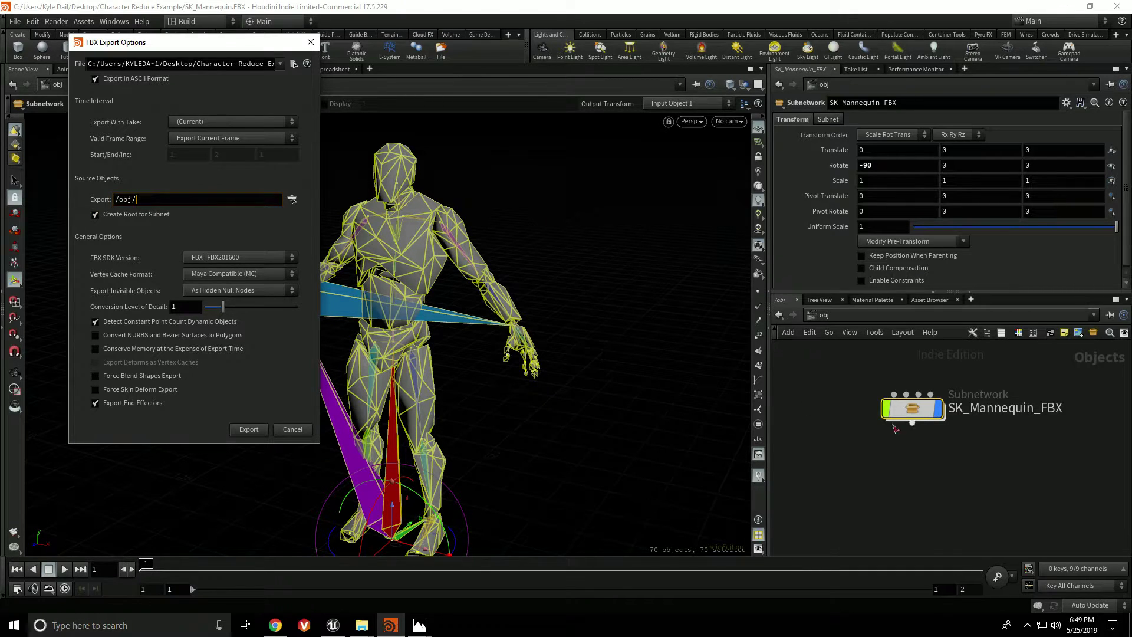
Step: Drop the SK_Mannequin_FBX node into the Export field and turn off Create Root for Subnet
left_click(912, 410)
middle_click_drag(900, 408, 829, 412)
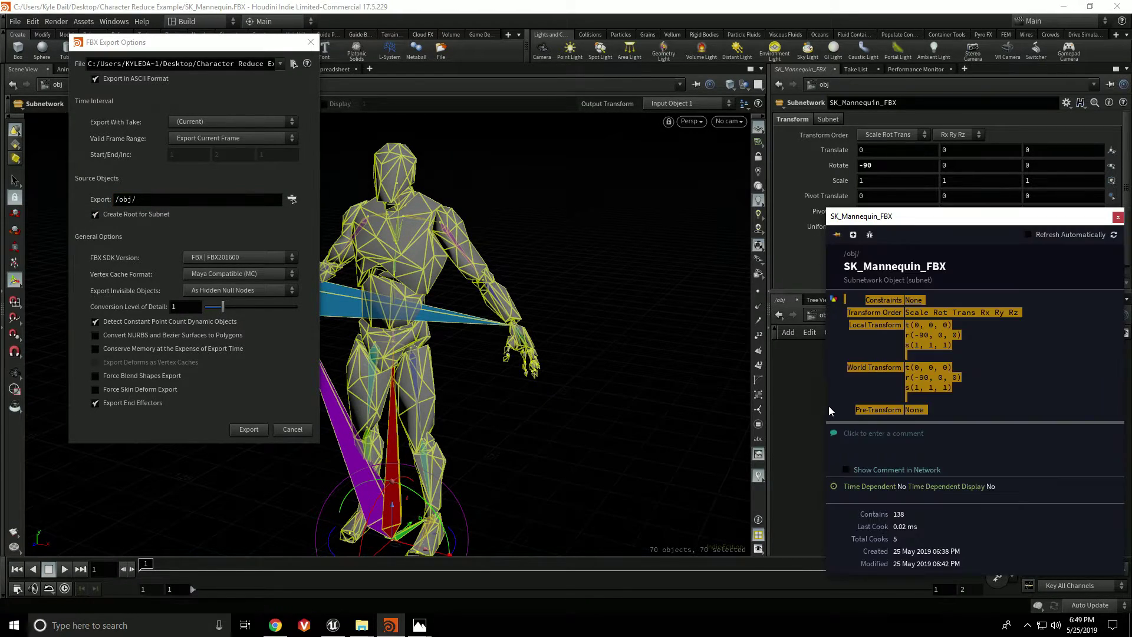
left_click(813, 406)
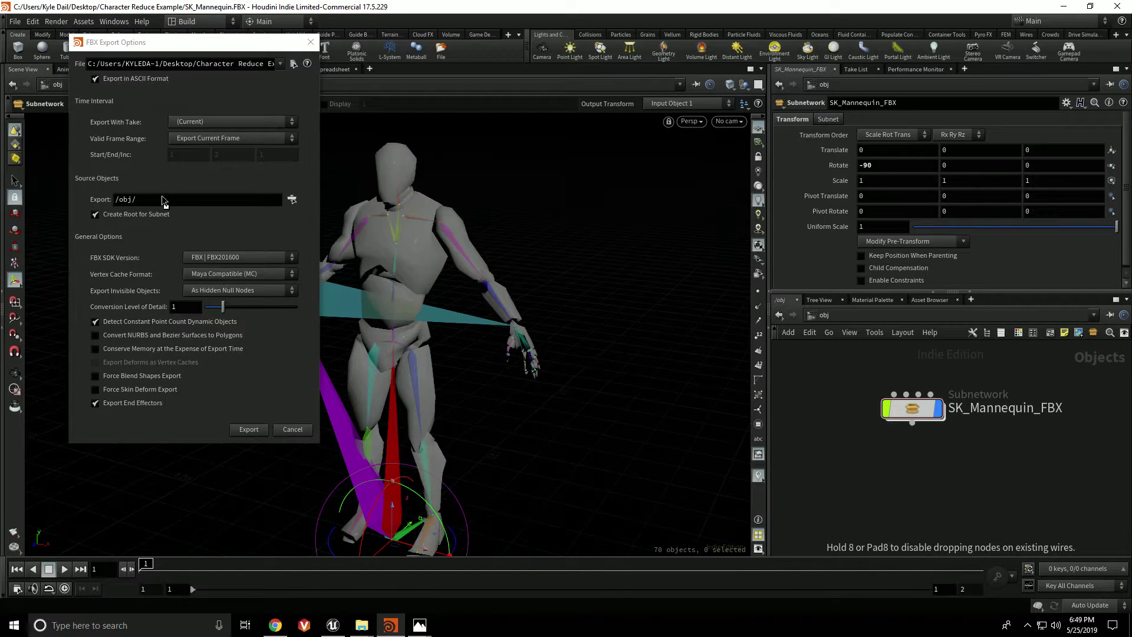
left_click_drag(162, 196, 163, 198)
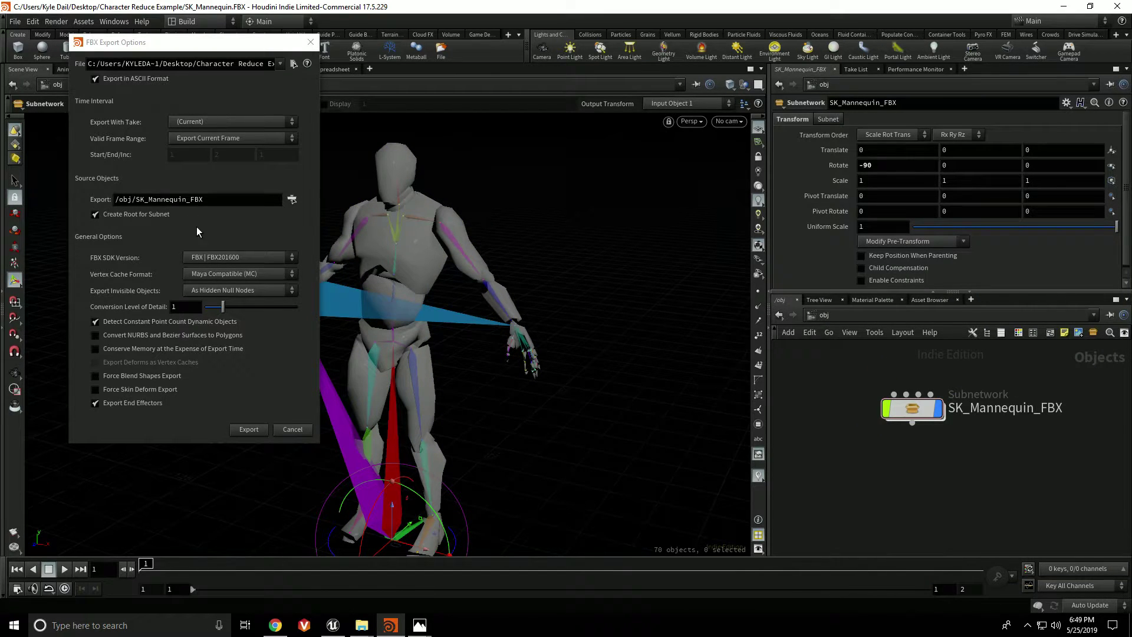
left_click(142, 218)
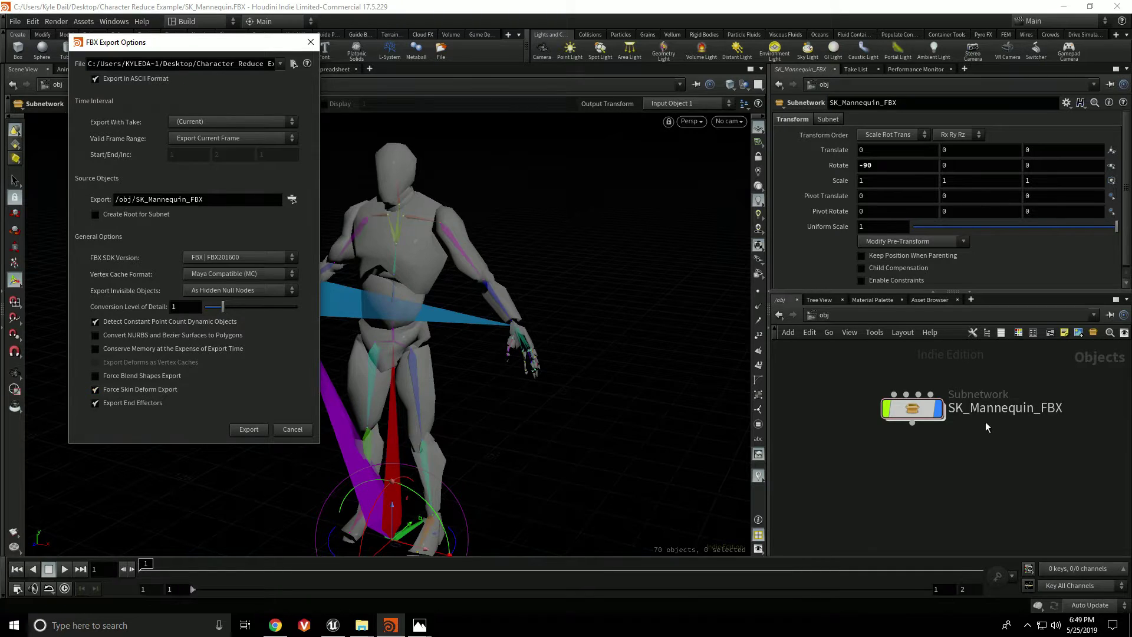
Step: Dive into SK_Mannequin_FBX and SK_Mannequin1 to inspect the Bone Deform setup
double_click(912, 408)
left_click(957, 453)
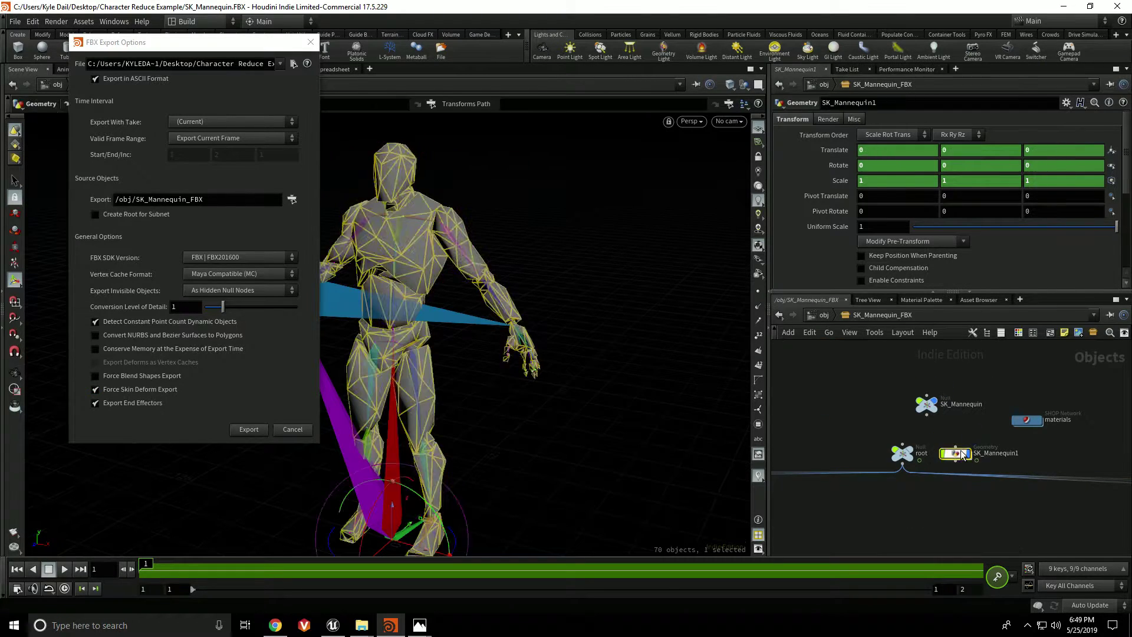
double_click(958, 454)
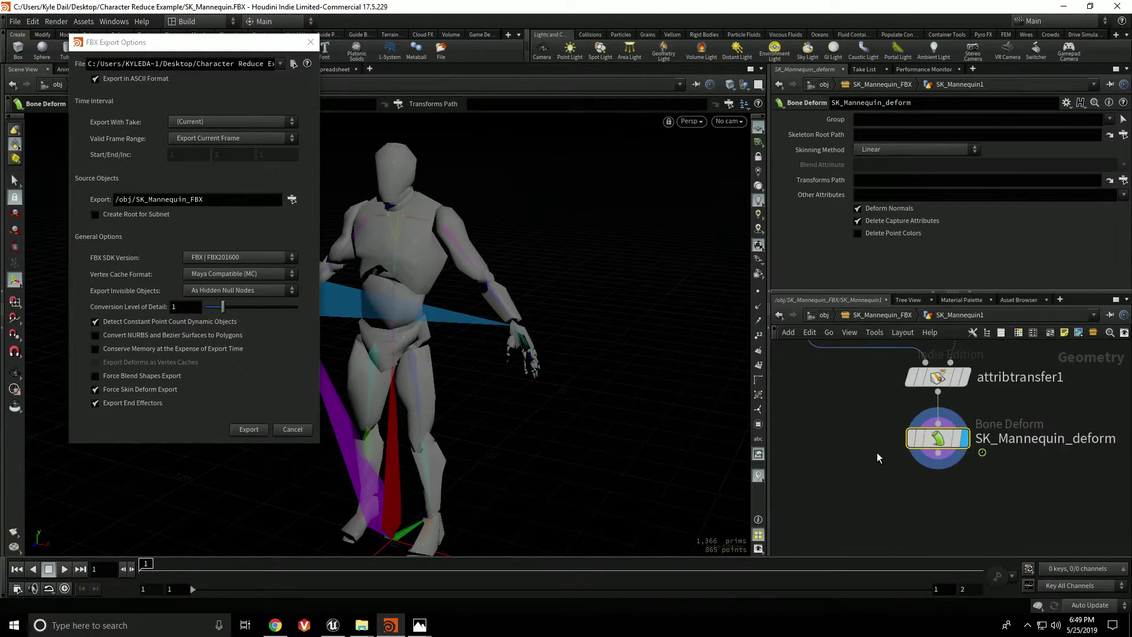
scroll(848, 466, "down", 5)
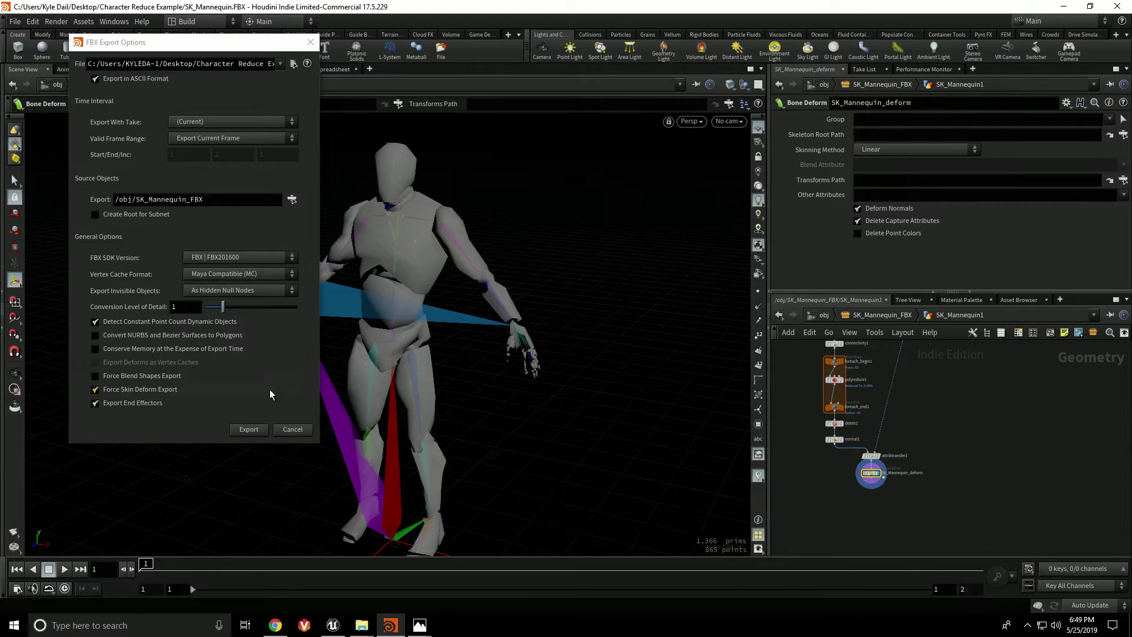
Step: Run the FBX export, then confirm SK_Mannequin_Reduce is 309 KB versus the original 848 KB
left_click(248, 429)
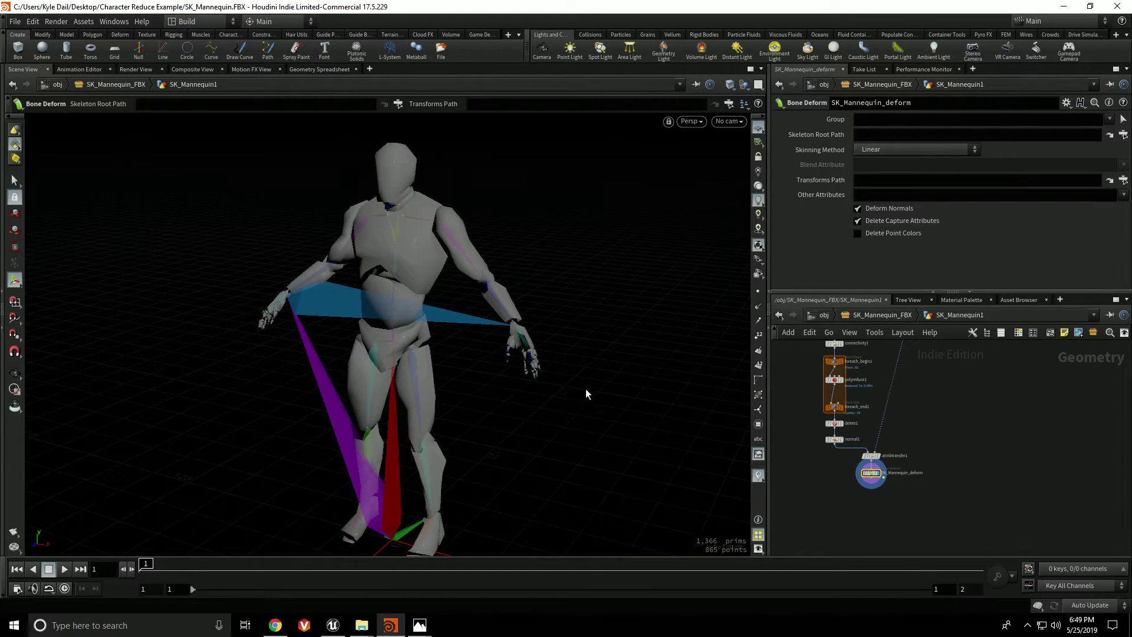
left_click(363, 622)
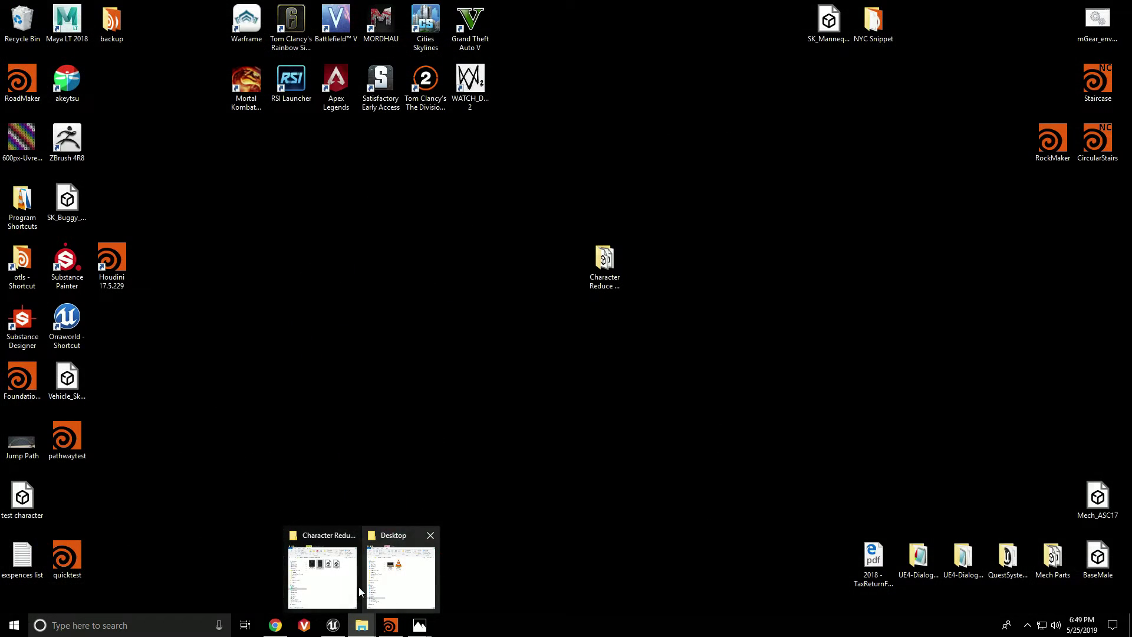
left_click(311, 586)
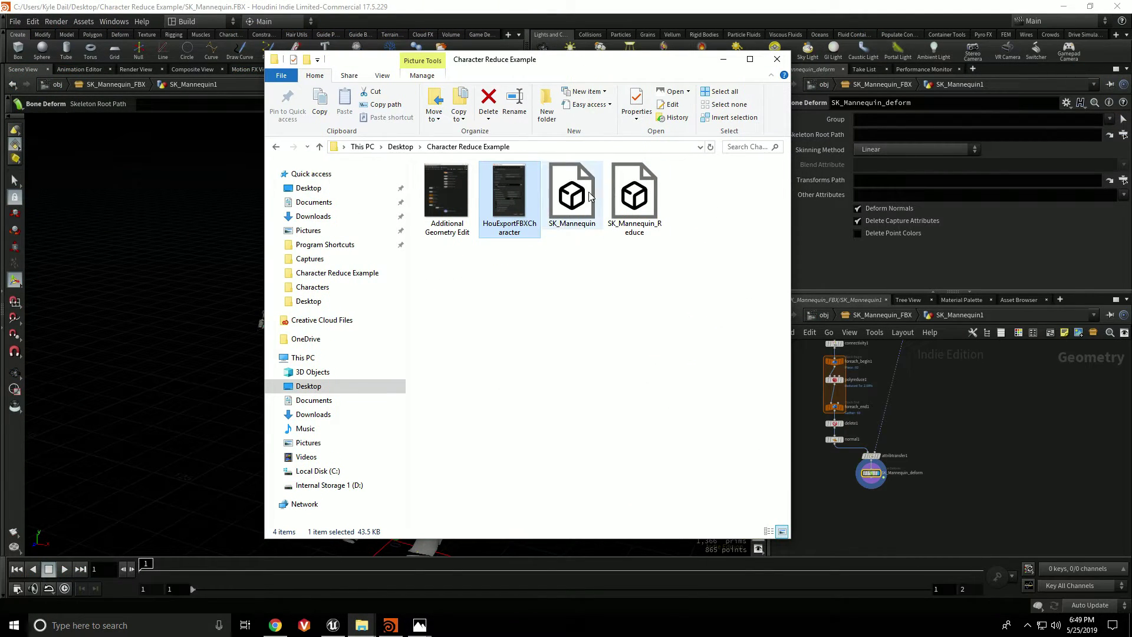
left_click(581, 219)
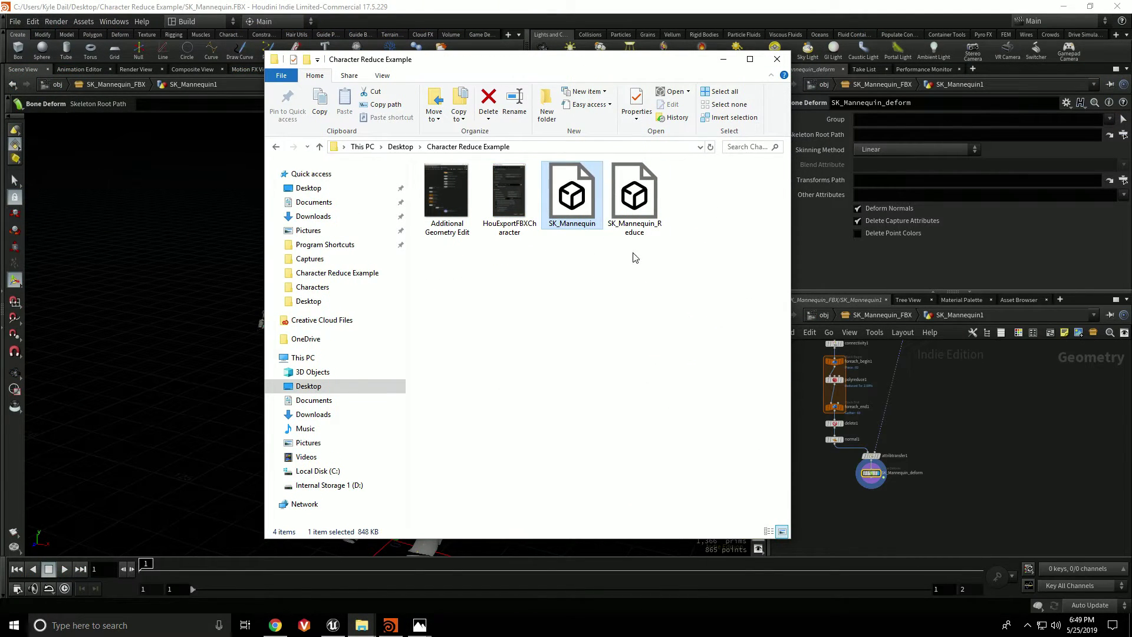
left_click(643, 230)
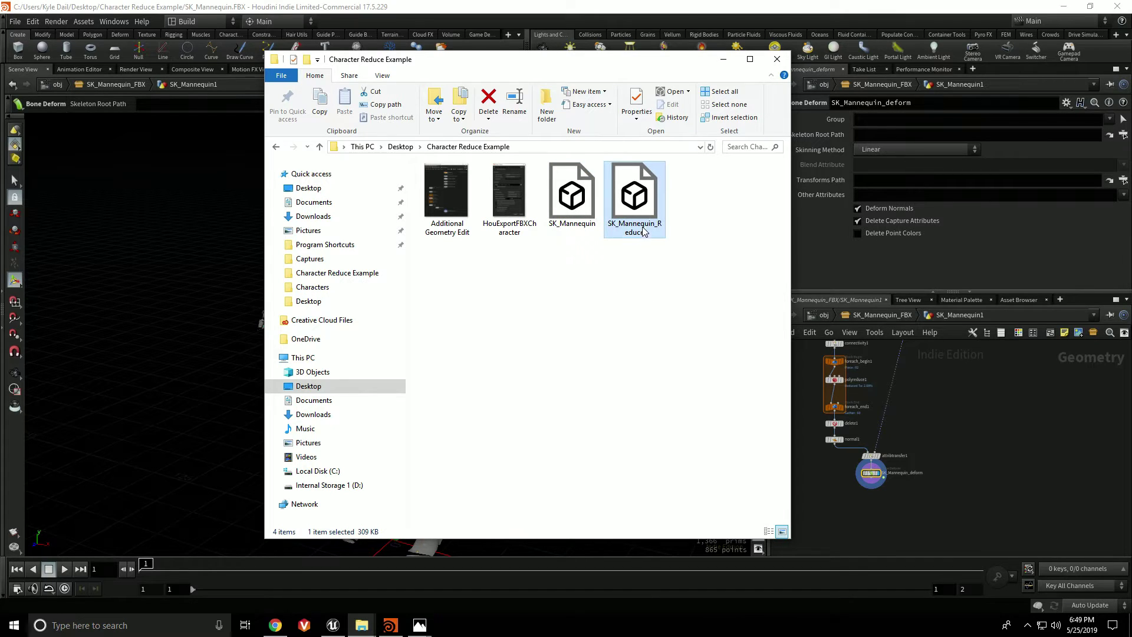
left_click_drag(591, 63, 1131, 145)
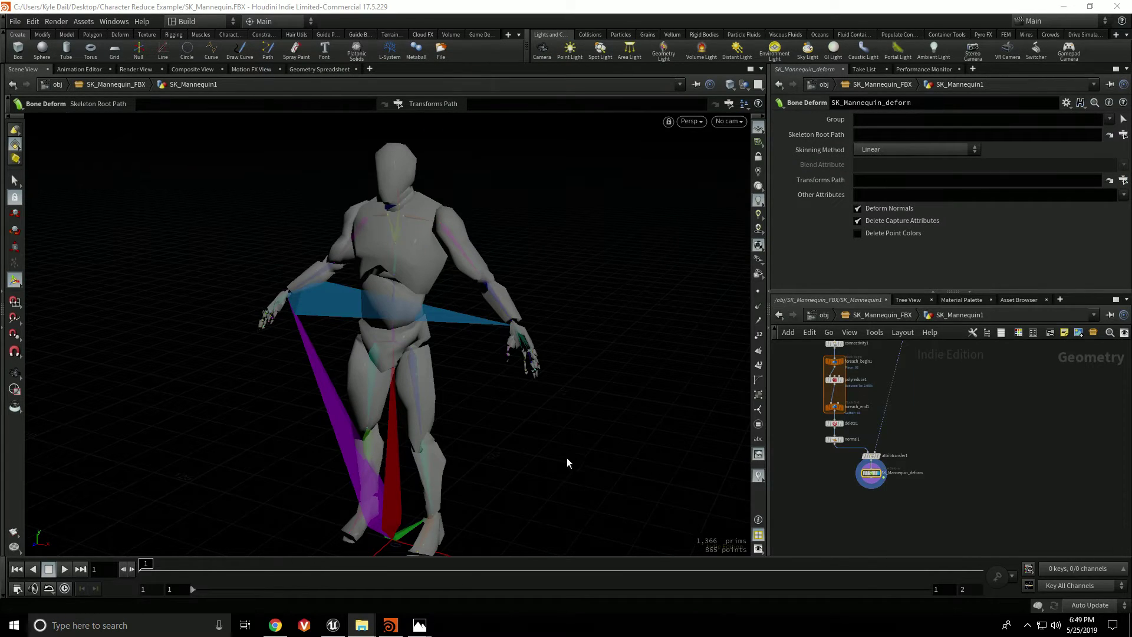
Step: Switch to Unreal and browse the Content Browser into Deaths > Character > Mesh
left_click(333, 627)
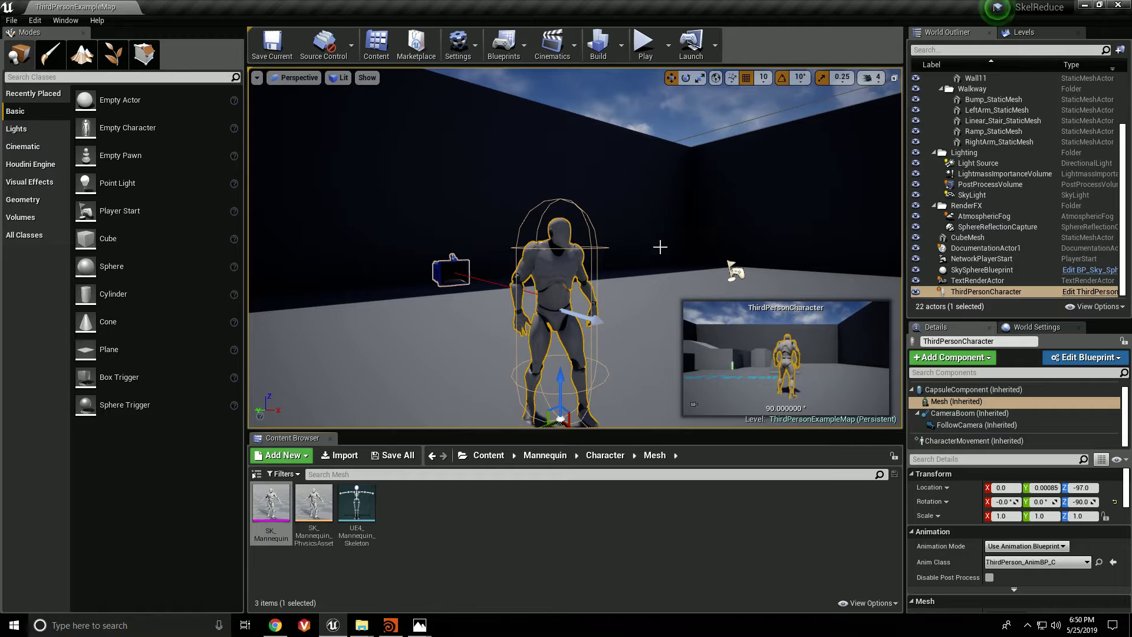
left_click(448, 536)
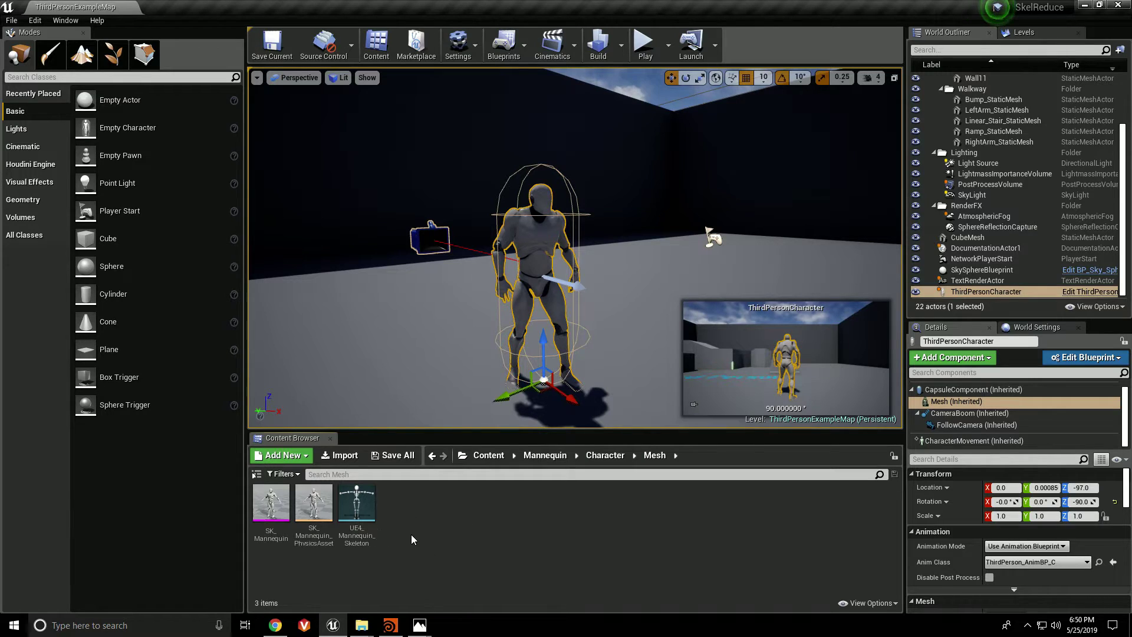
left_click(489, 455)
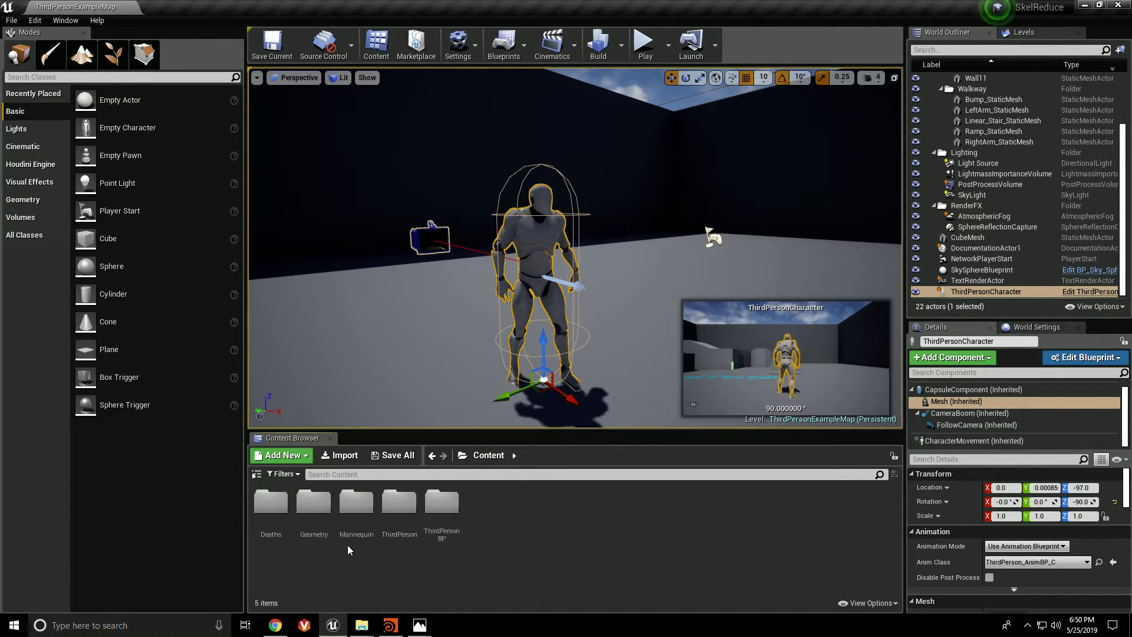
double_click(259, 509)
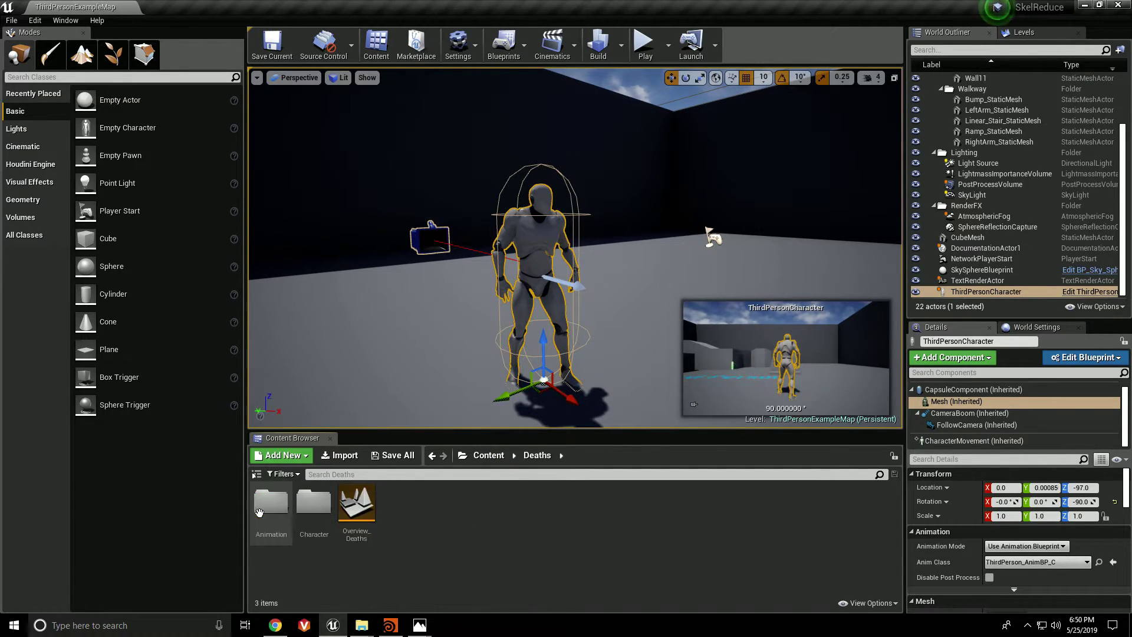
double_click(313, 511)
double_click(312, 507)
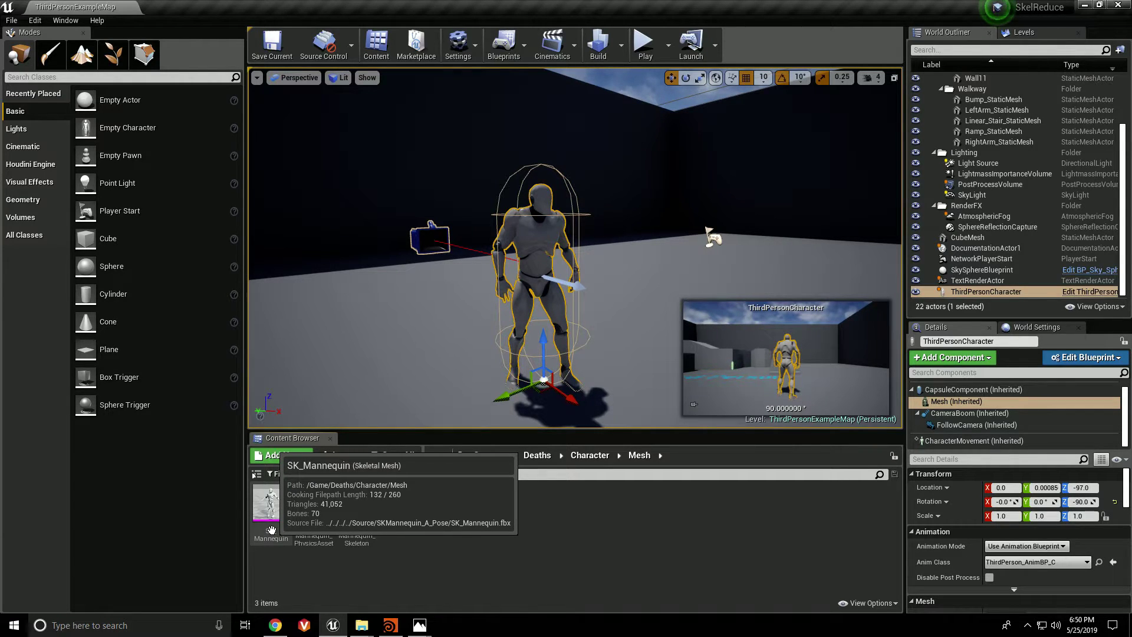
Step: From Content/Mannequin, start an import and pick the SK_Mannequin_Reduce file
left_click(535, 456)
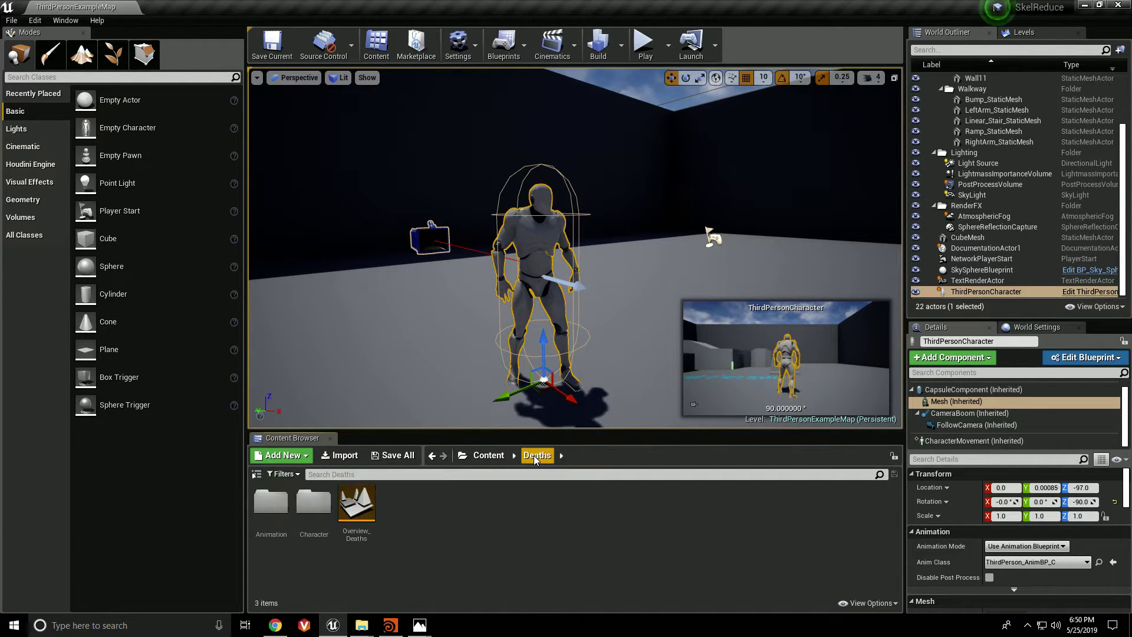
left_click(489, 456)
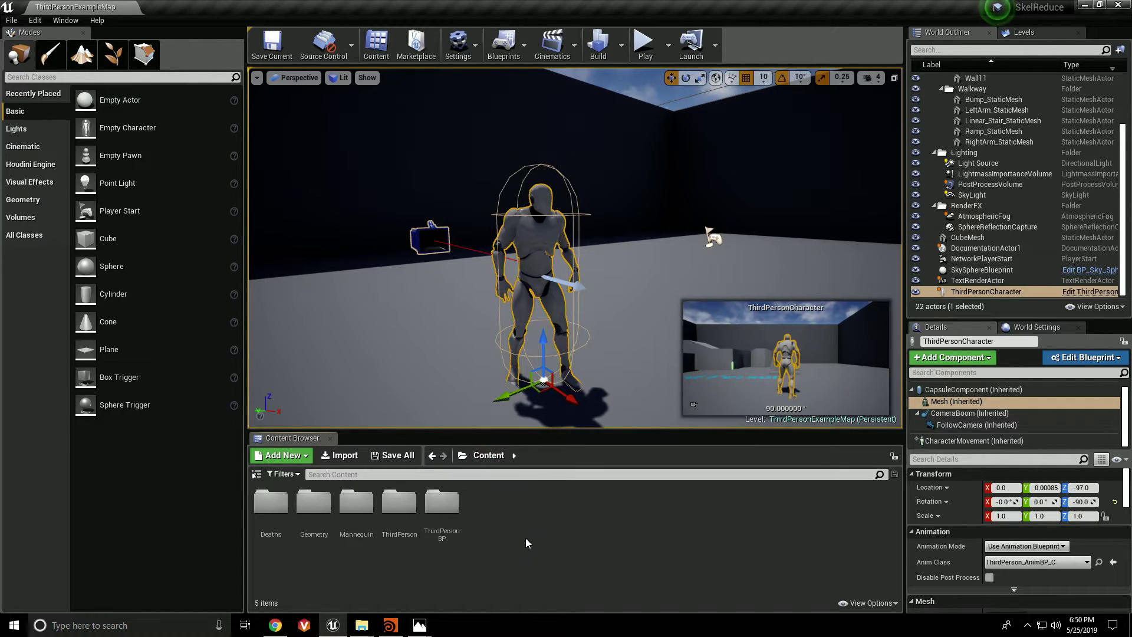
double_click(357, 502)
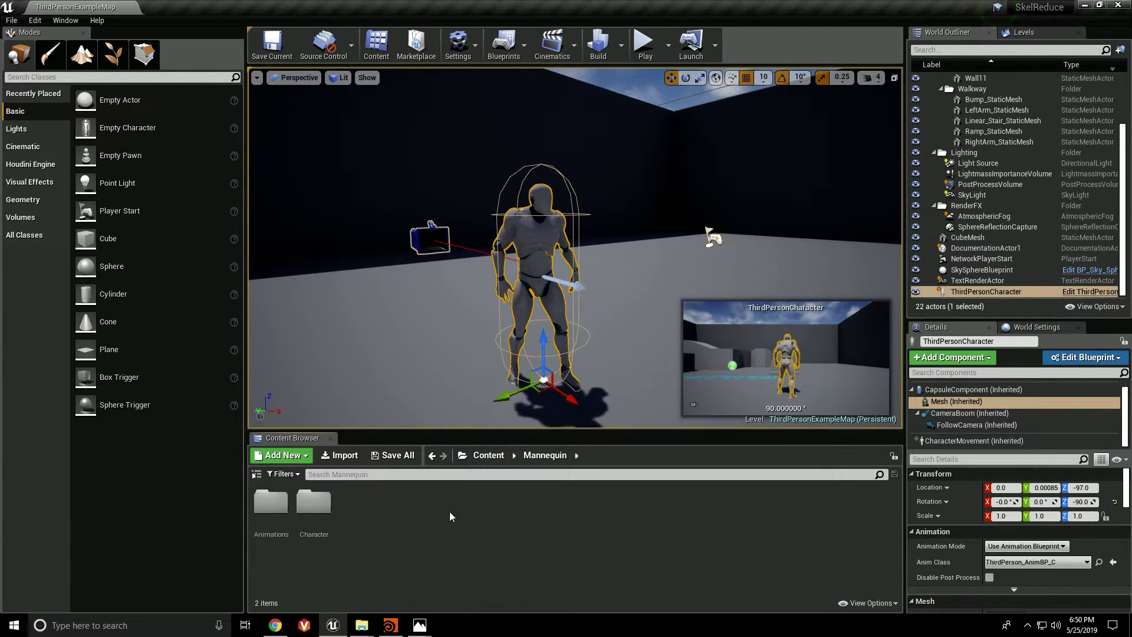
left_click(341, 456)
left_click(487, 112)
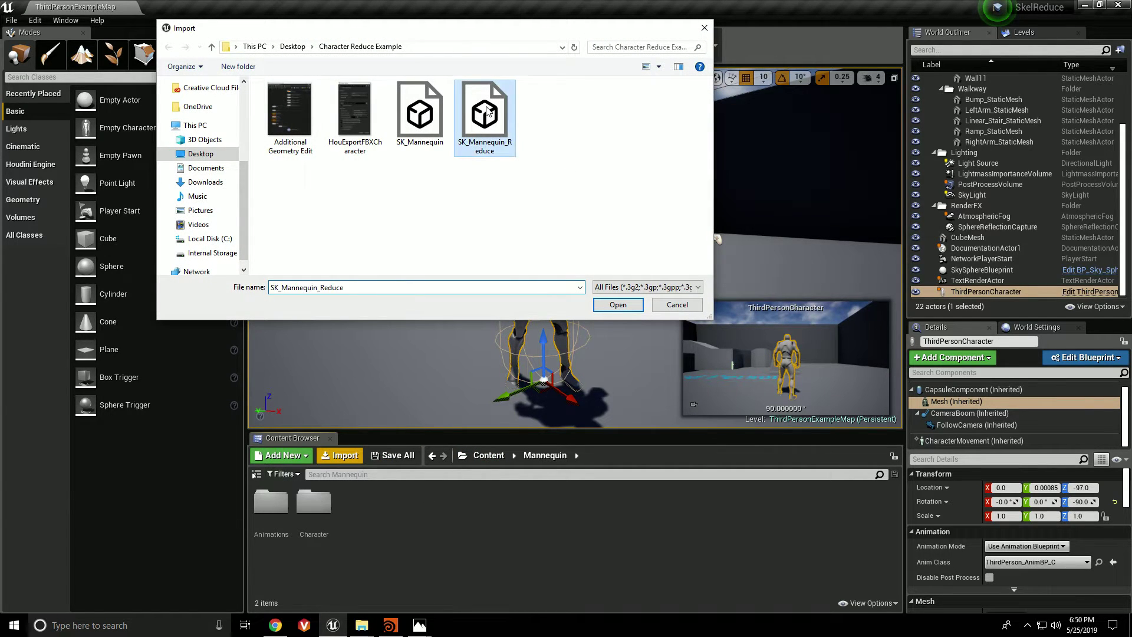
Step: Import SK_Mannequin_Reduce with UE4_Mannequin_Skeleton chosen as its skeleton in FBX Import Options
left_click(616, 305)
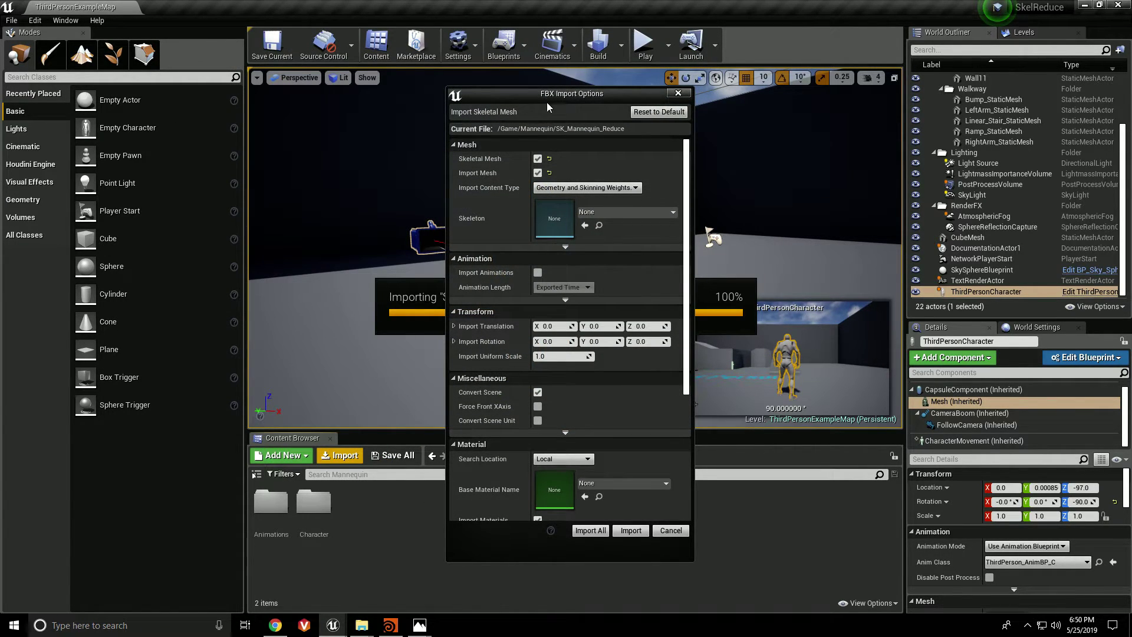
left_click_drag(538, 105, 496, 94)
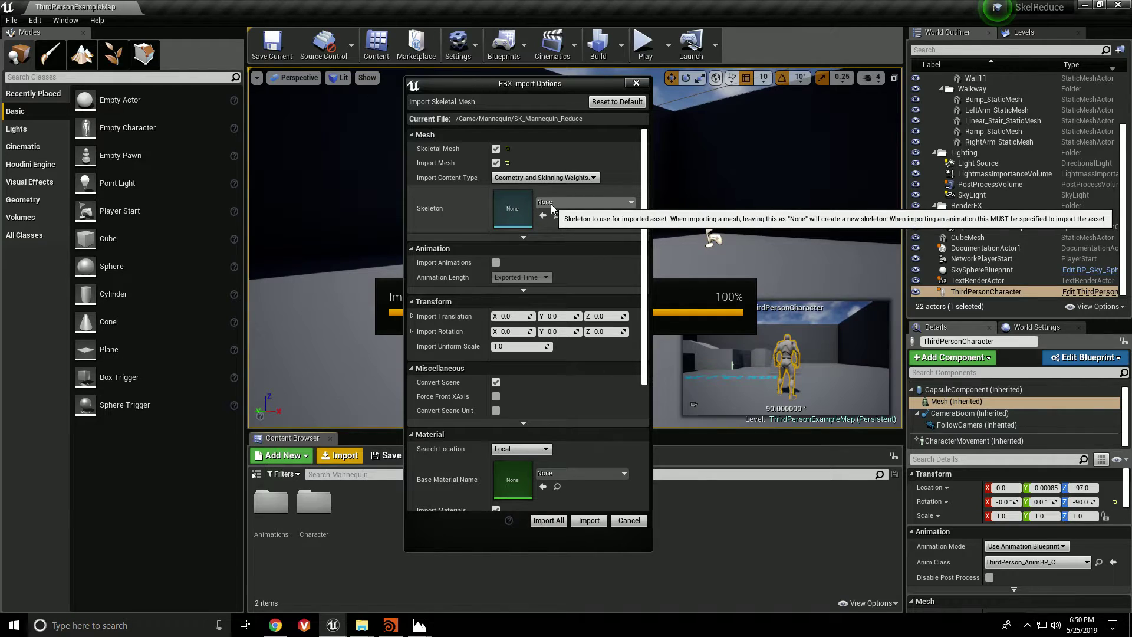
left_click(614, 206)
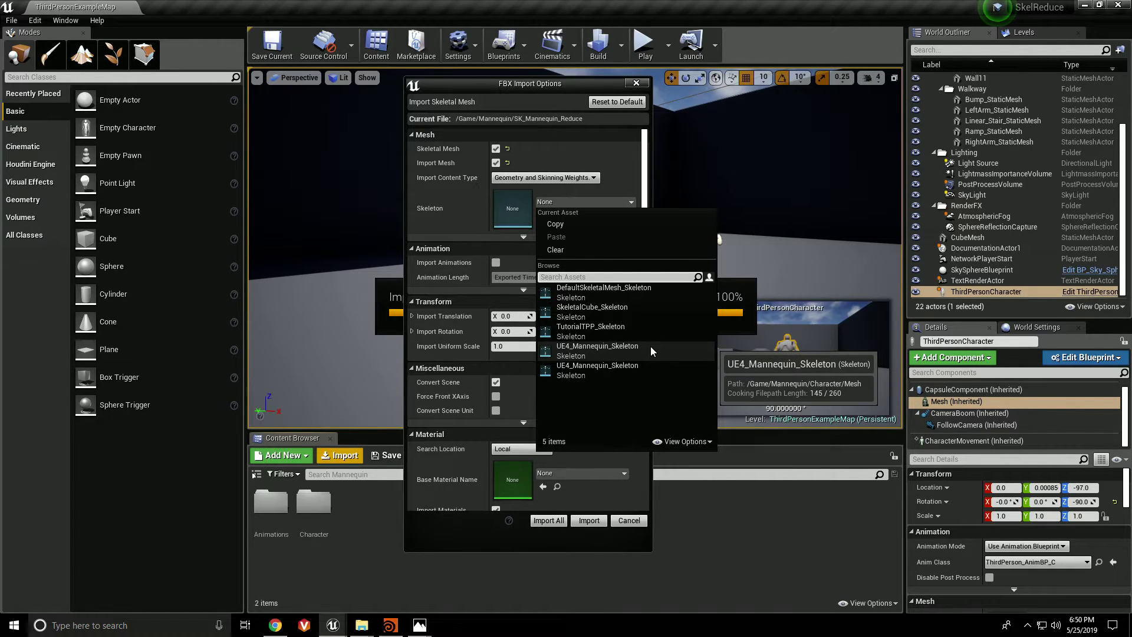
mouse_move(658, 365)
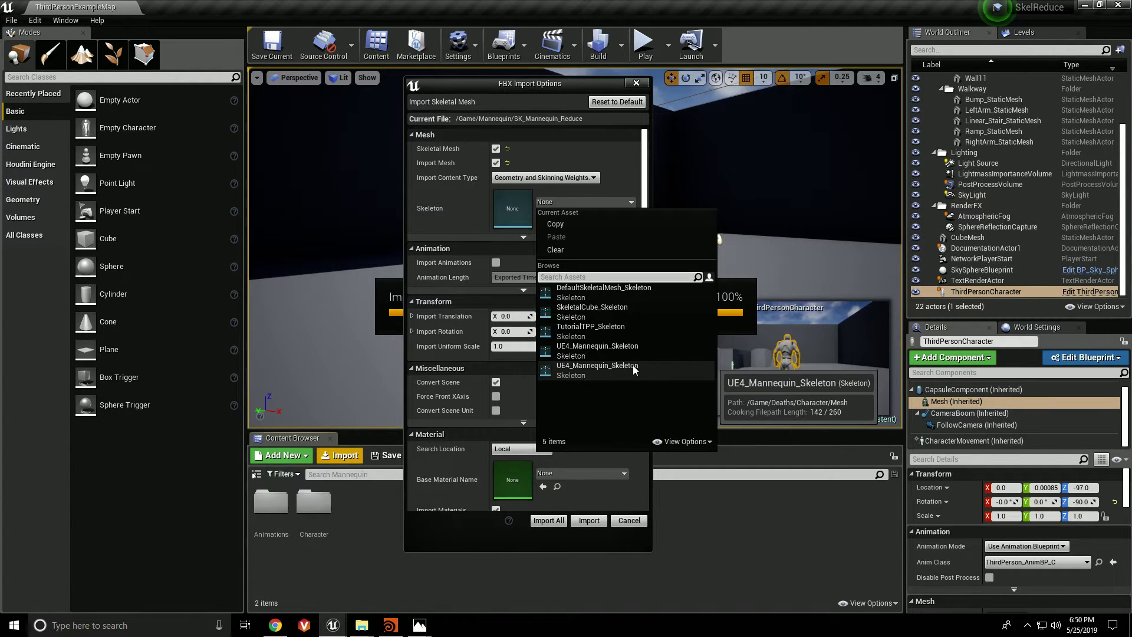
left_click(608, 347)
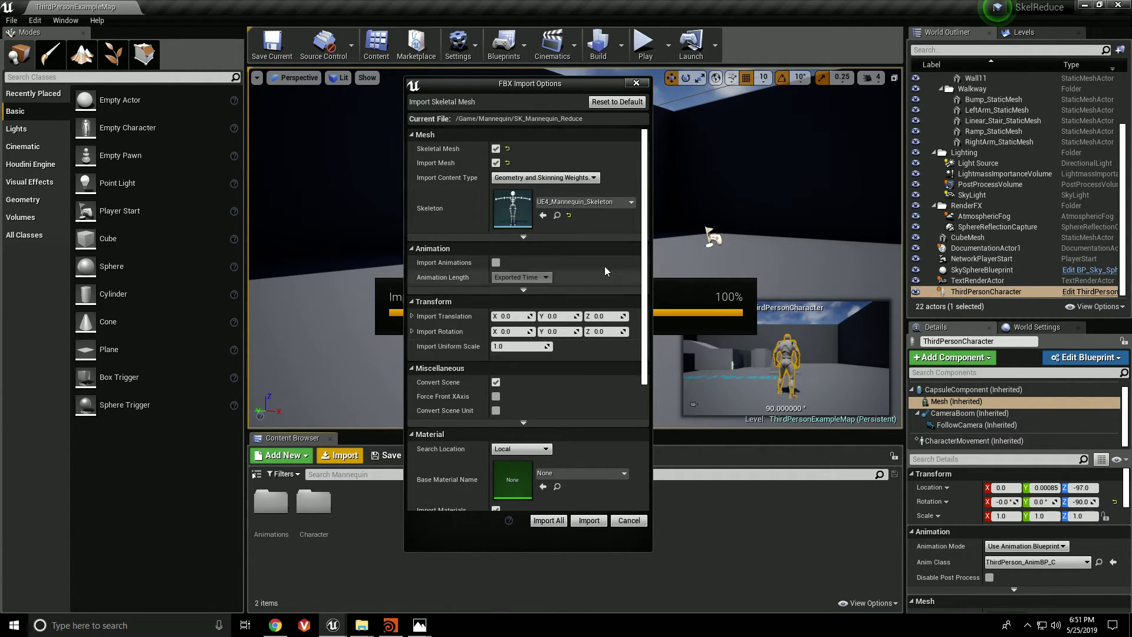
left_click_drag(646, 248, 644, 339)
scroll(644, 343, "down", 2)
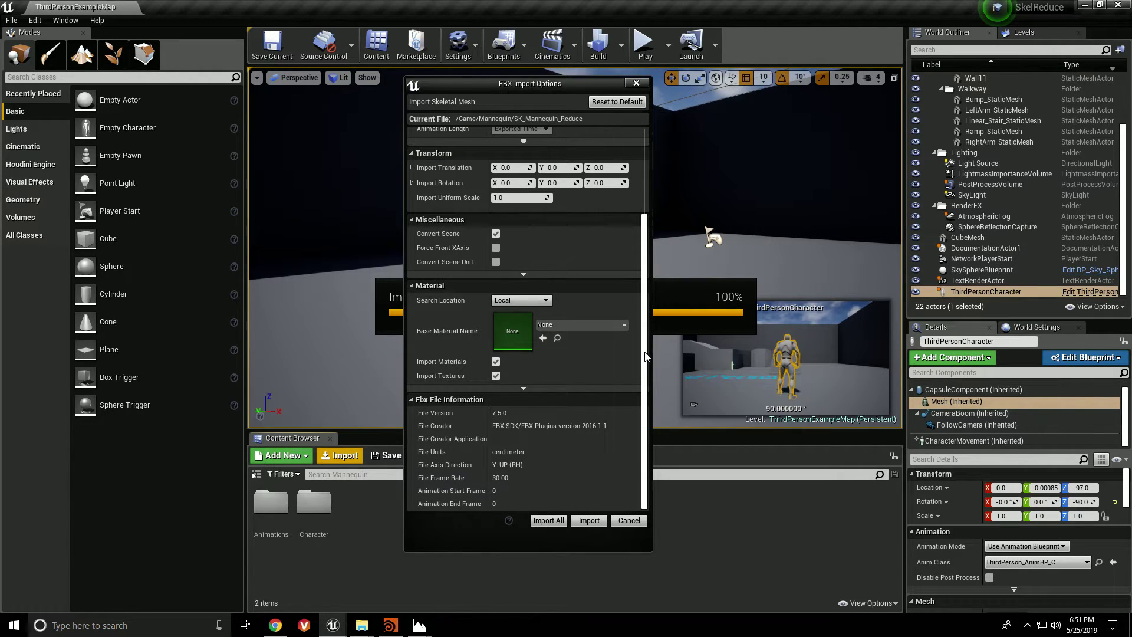
scroll(645, 356, "up", 6)
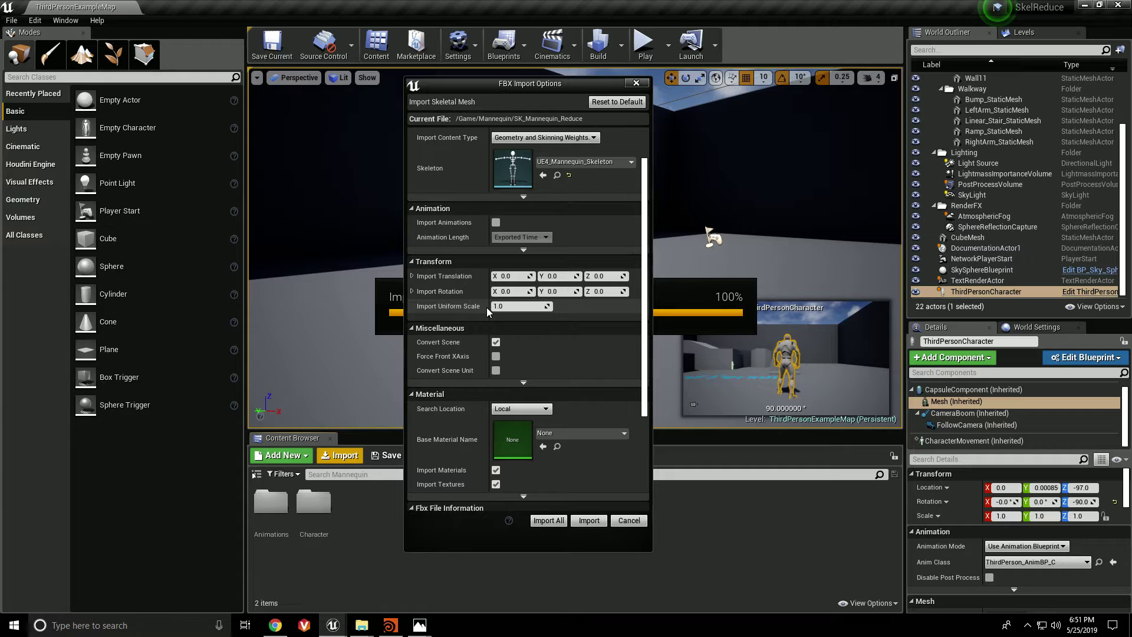
left_click(590, 521)
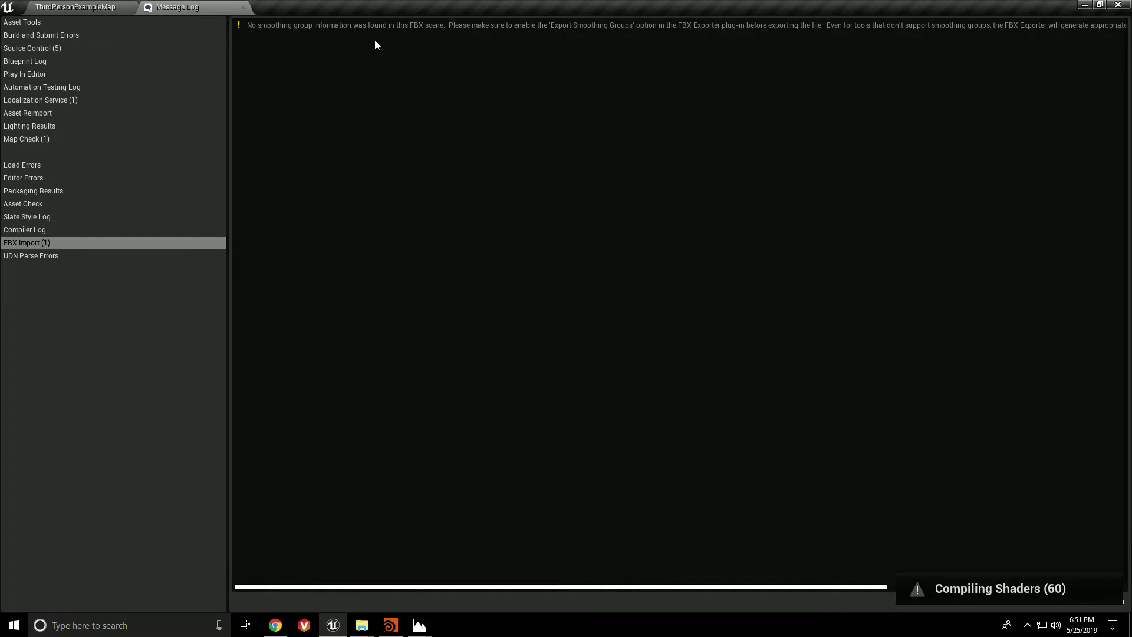
Step: Close the warning log and preview the imported mesh, which lies face-down
left_click(243, 7)
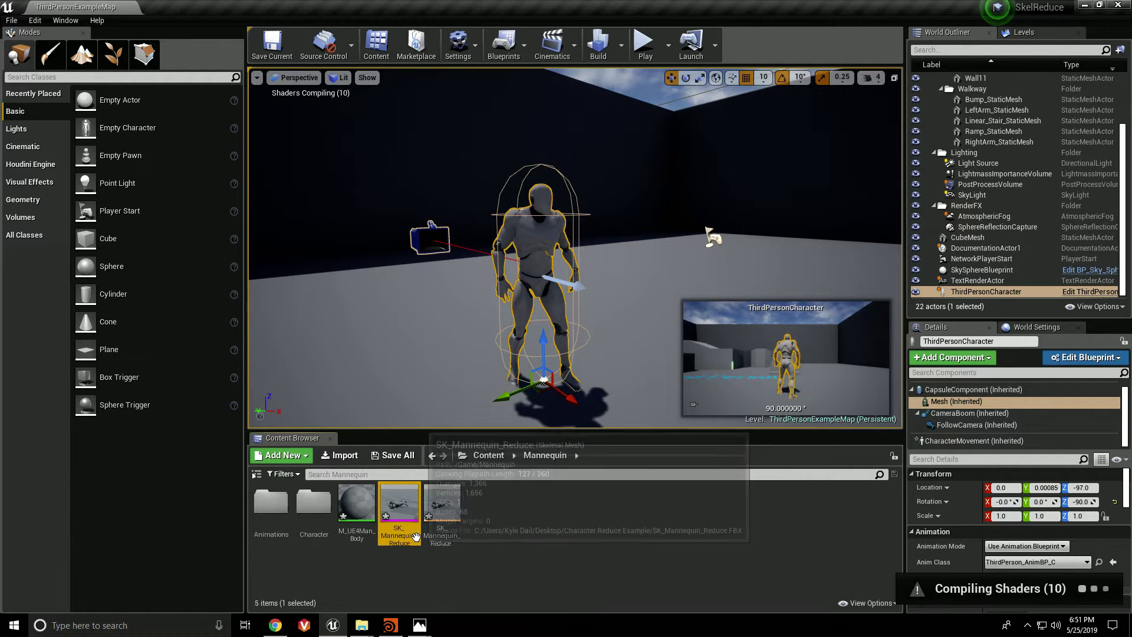
double_click(393, 512)
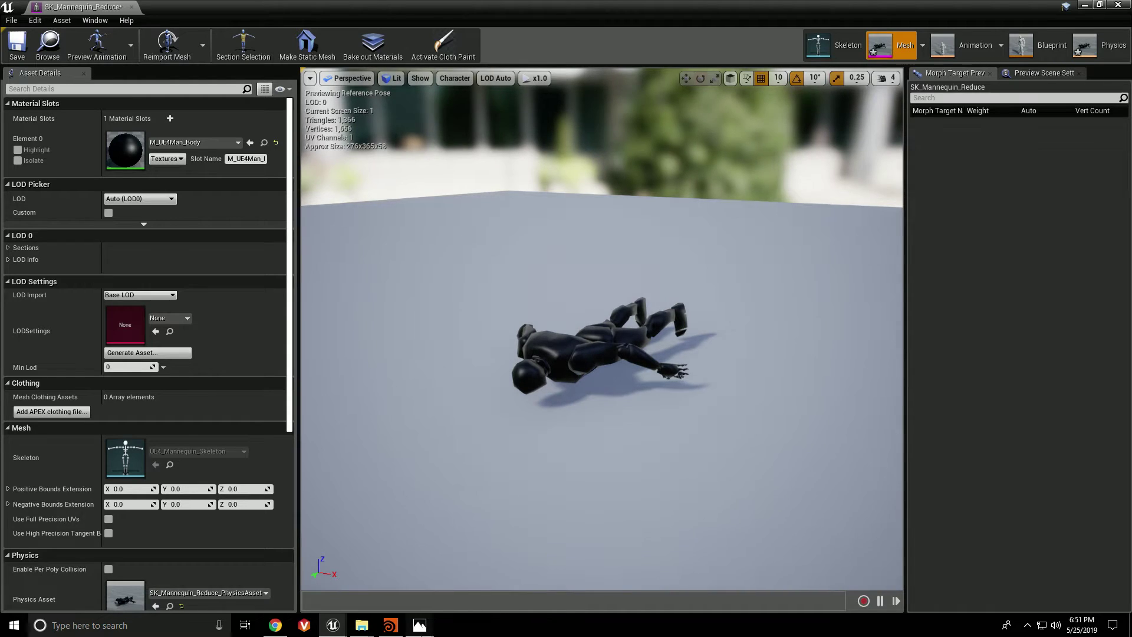
mouse_move(419, 625)
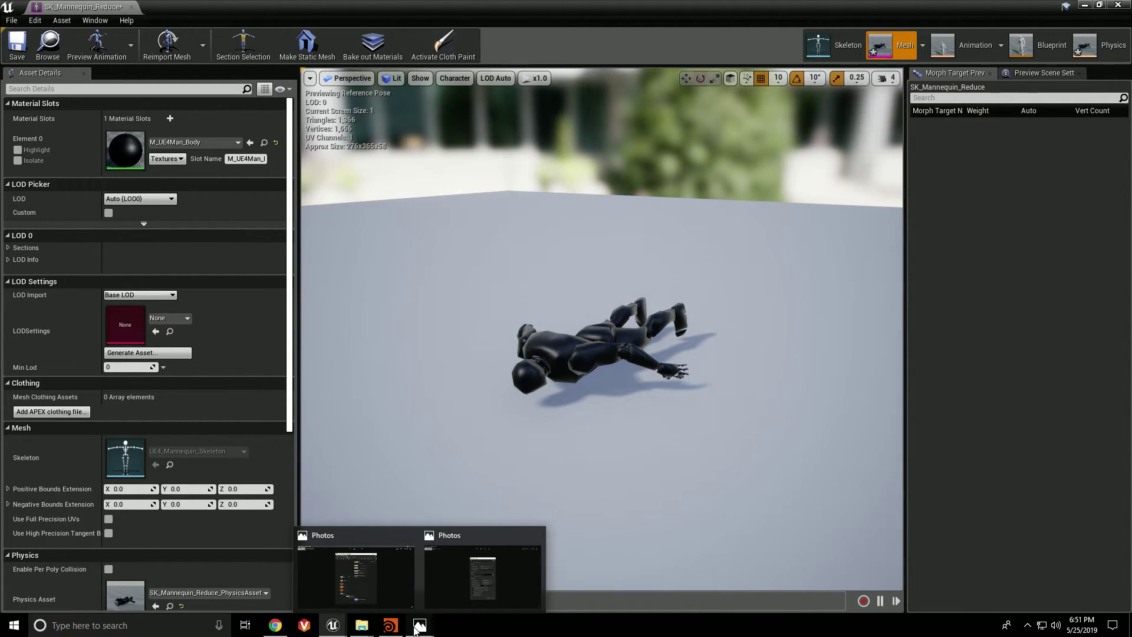
left_click(132, 7)
Step: Force-delete SK_Mannequin_Reduce, its physics asset and the M_UE4Man_Body material
left_click(439, 508)
left_click(343, 506, "shift")
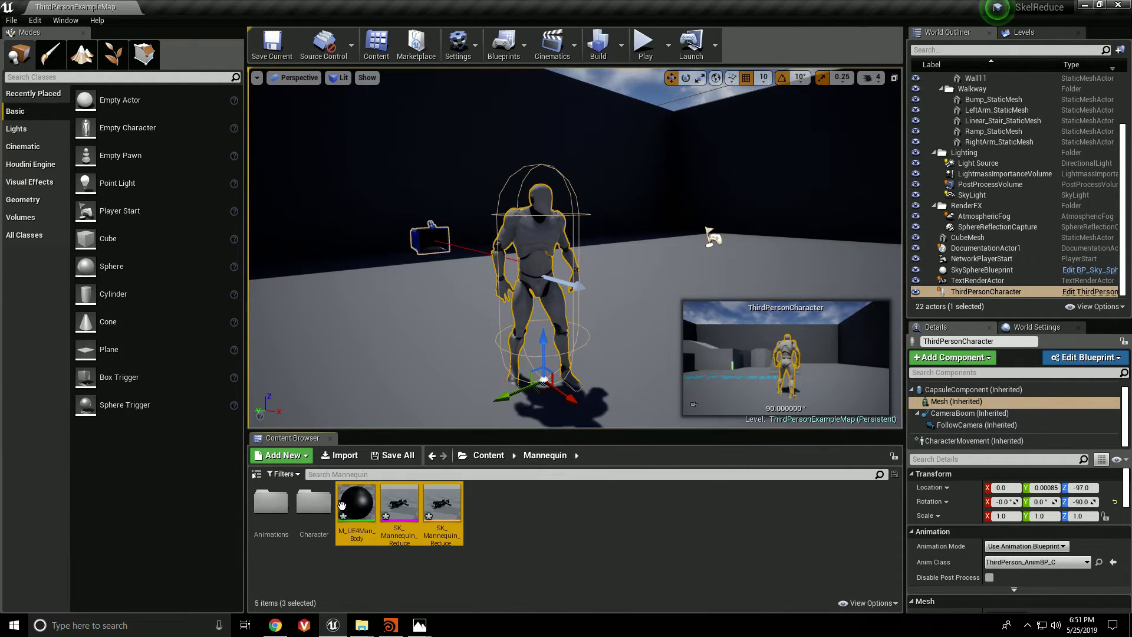
key("Delete")
left_click(525, 500)
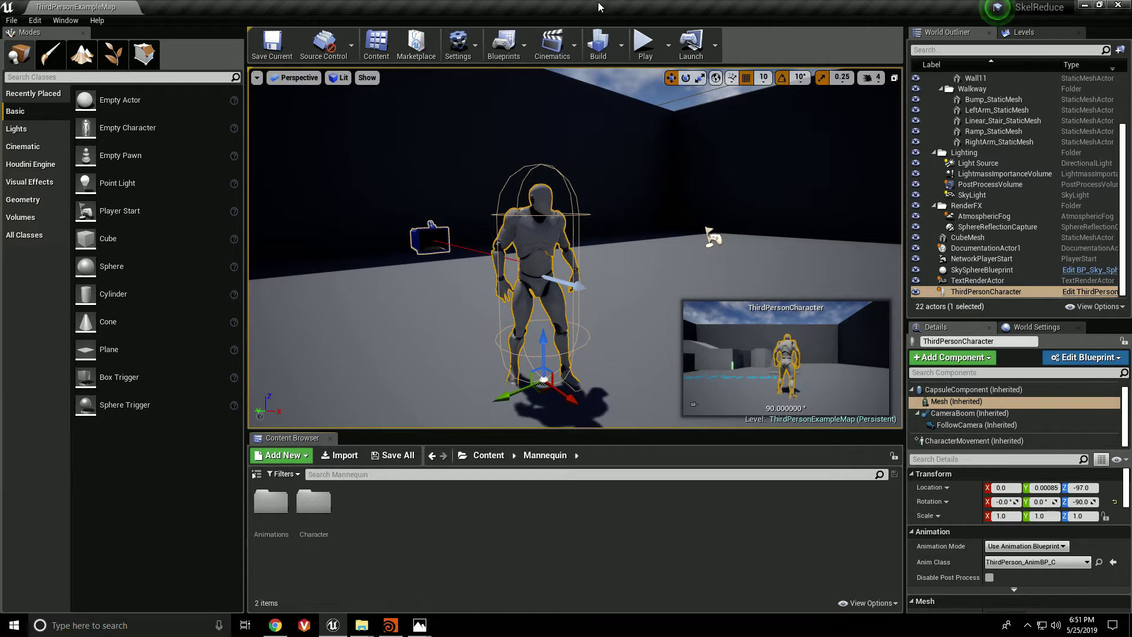
Step: Re-import SK_Mannequin_Reduce on UE4_Mannequin_Skeleton with Import Rotation X set to -90
left_click(346, 456)
left_click(483, 118)
left_click(613, 302)
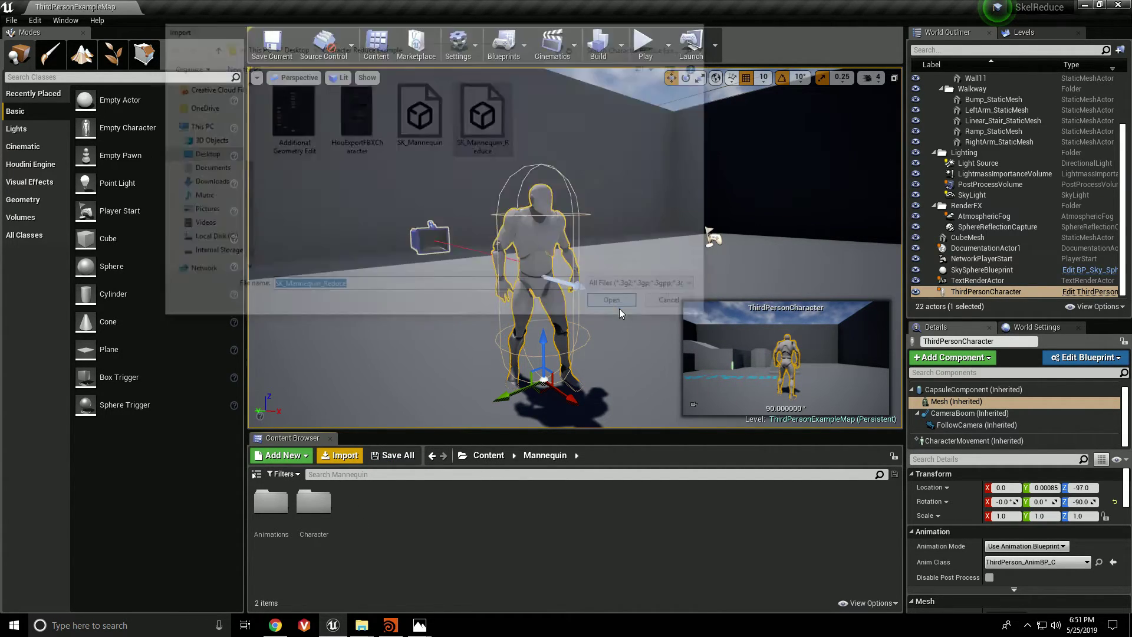
left_click(627, 211)
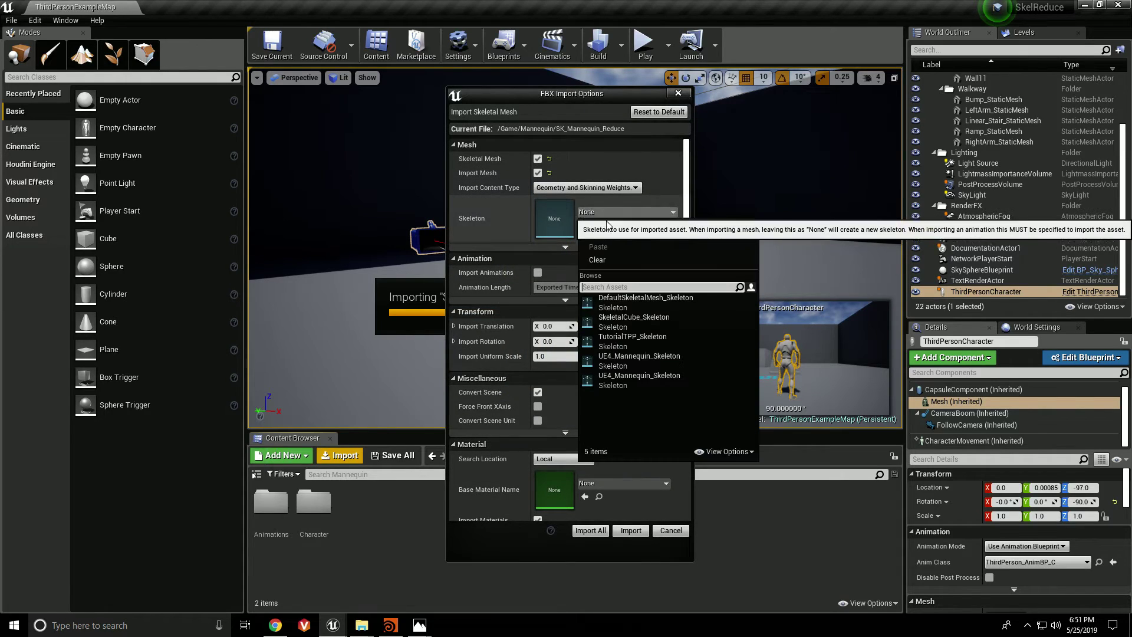
left_click(632, 358)
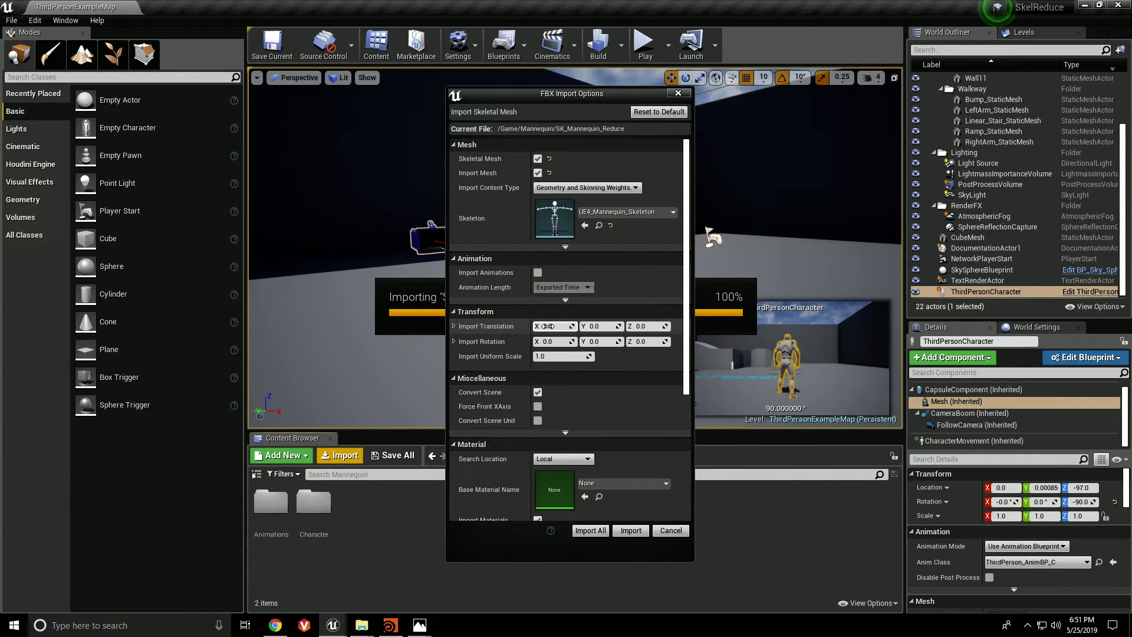
left_click(552, 342)
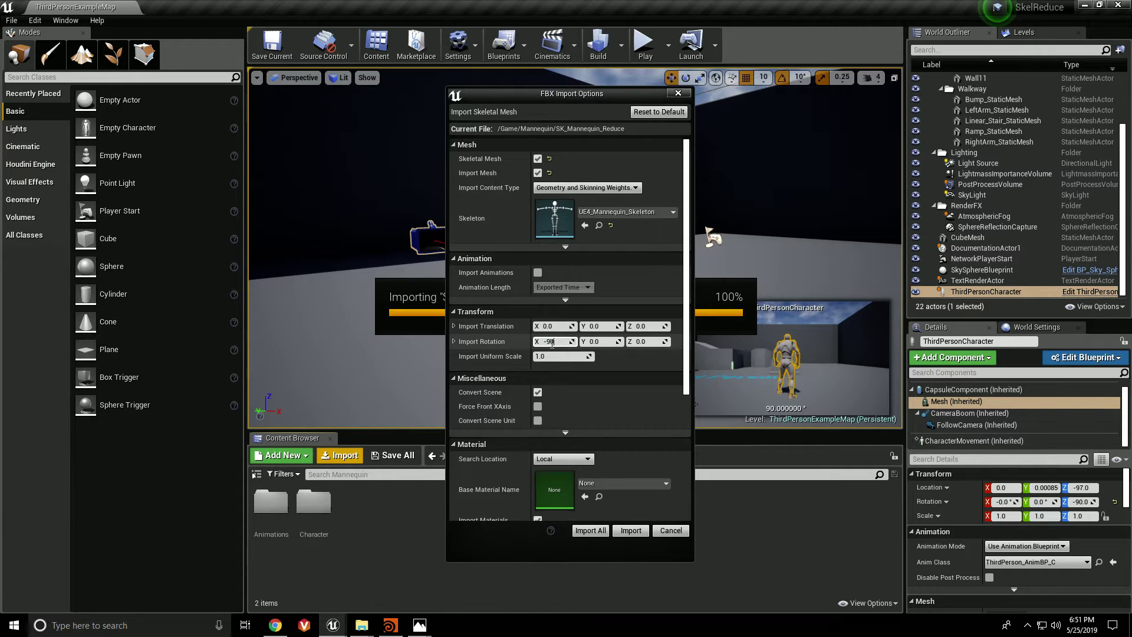
type("-90")
left_click(590, 530)
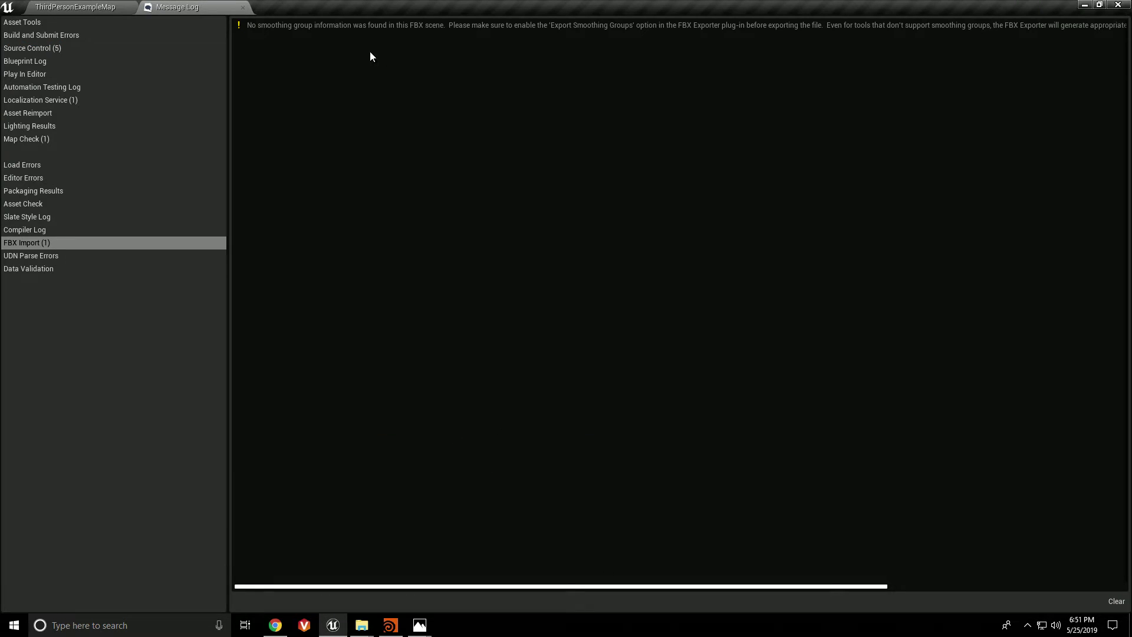
left_click(73, 13)
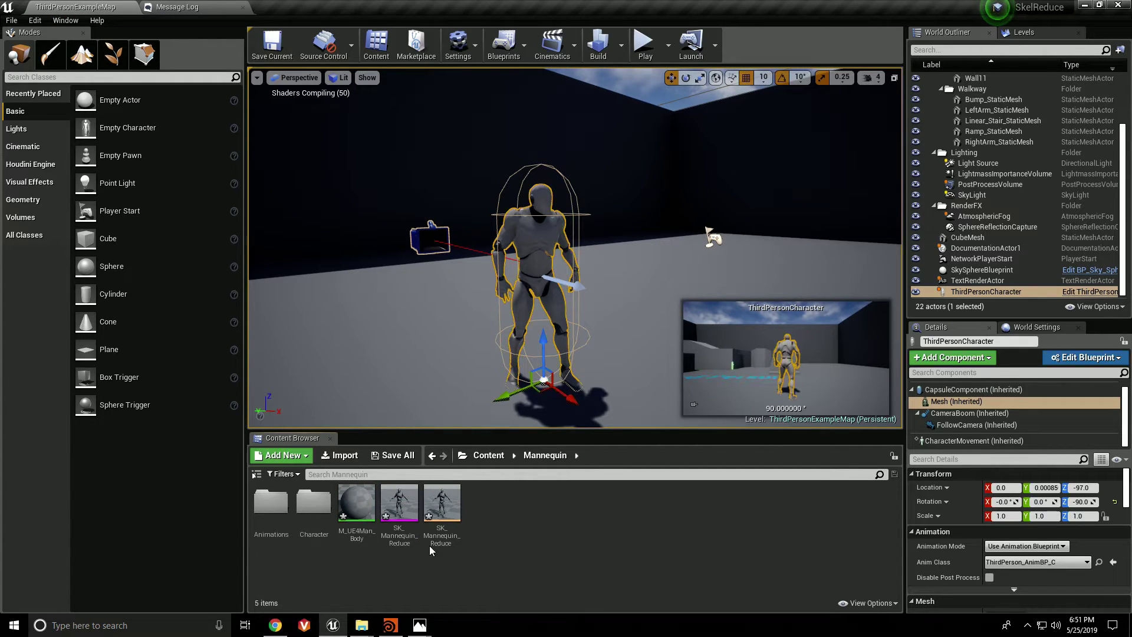
left_click(357, 506)
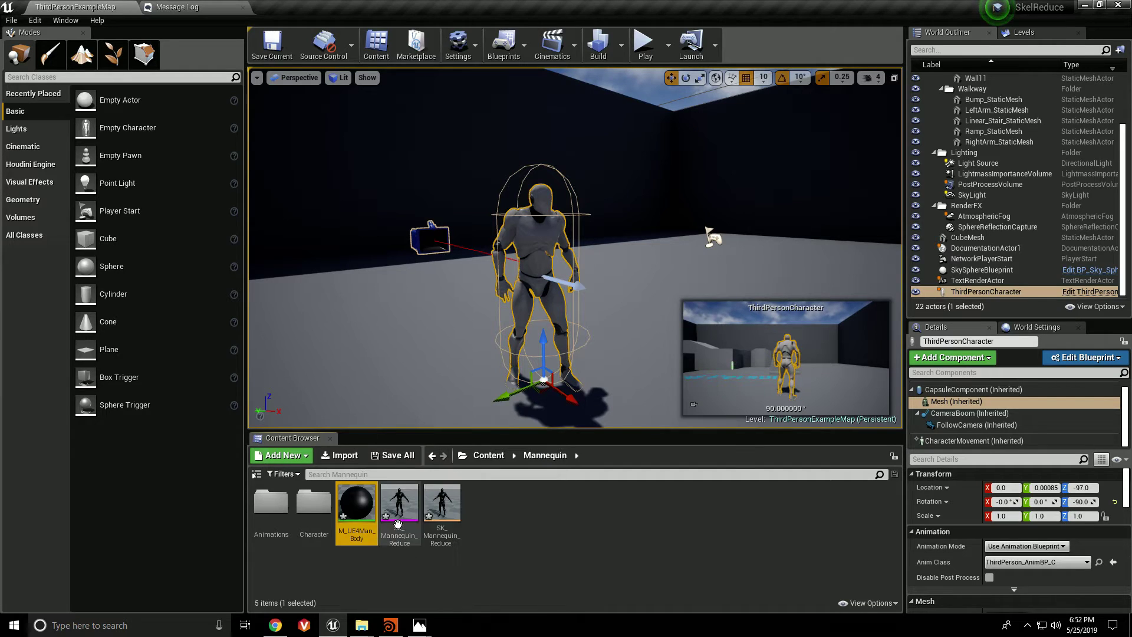
double_click(399, 506)
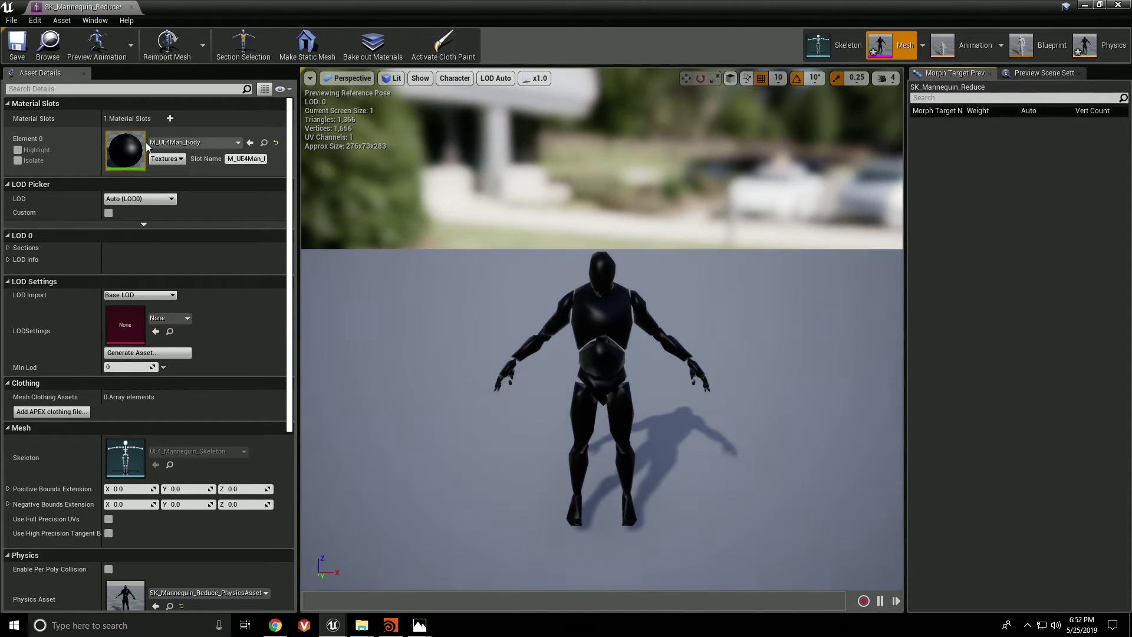
left_click(214, 142)
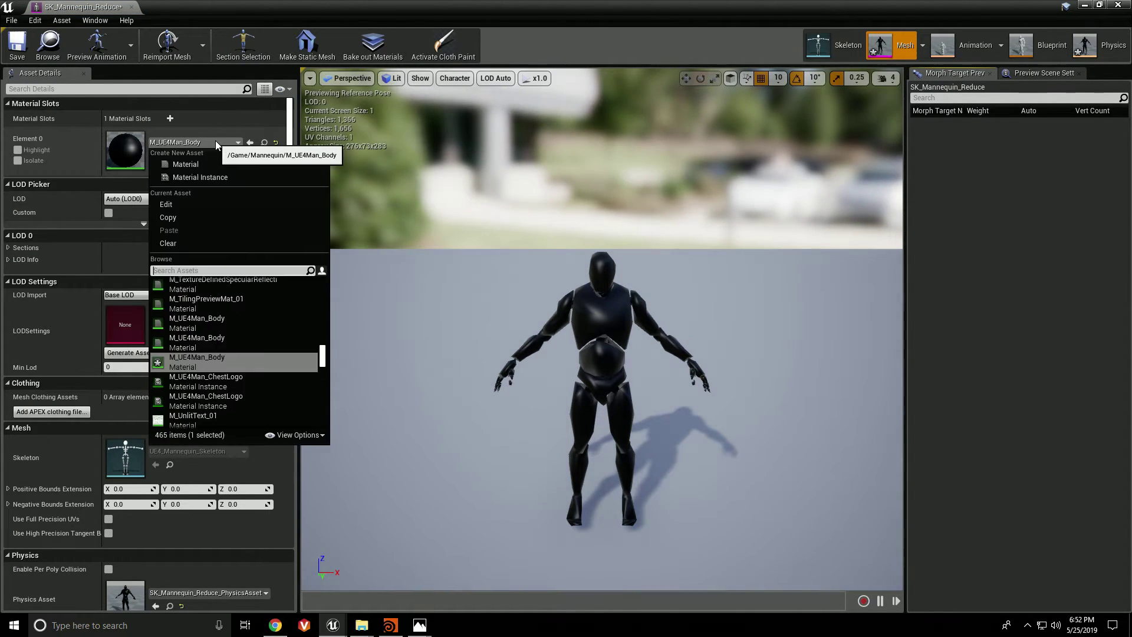
left_click(216, 143)
left_click_drag(521, 302, 586, 330, "alt")
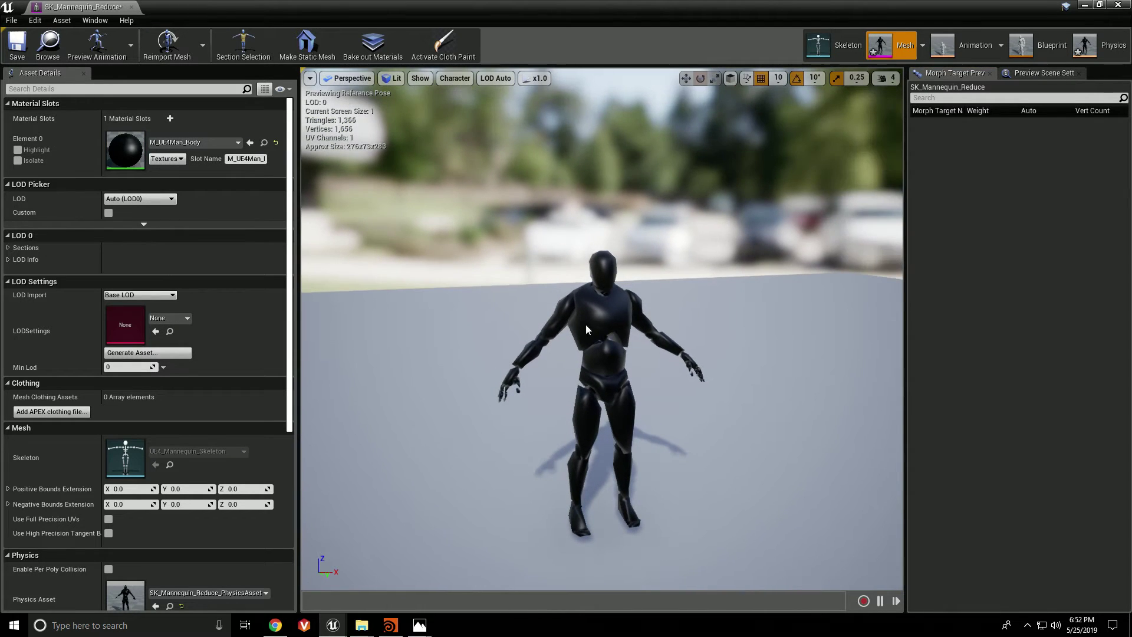
right_click_drag(613, 299, 571, 308)
key("w")
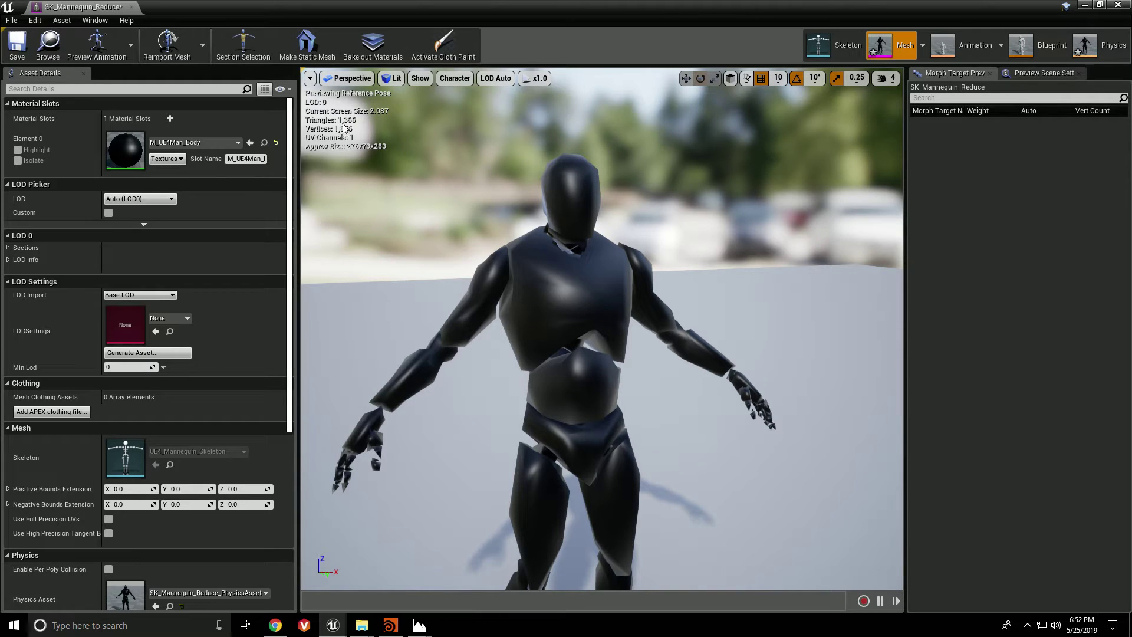
key("s")
right_click_drag(615, 196, 607, 221)
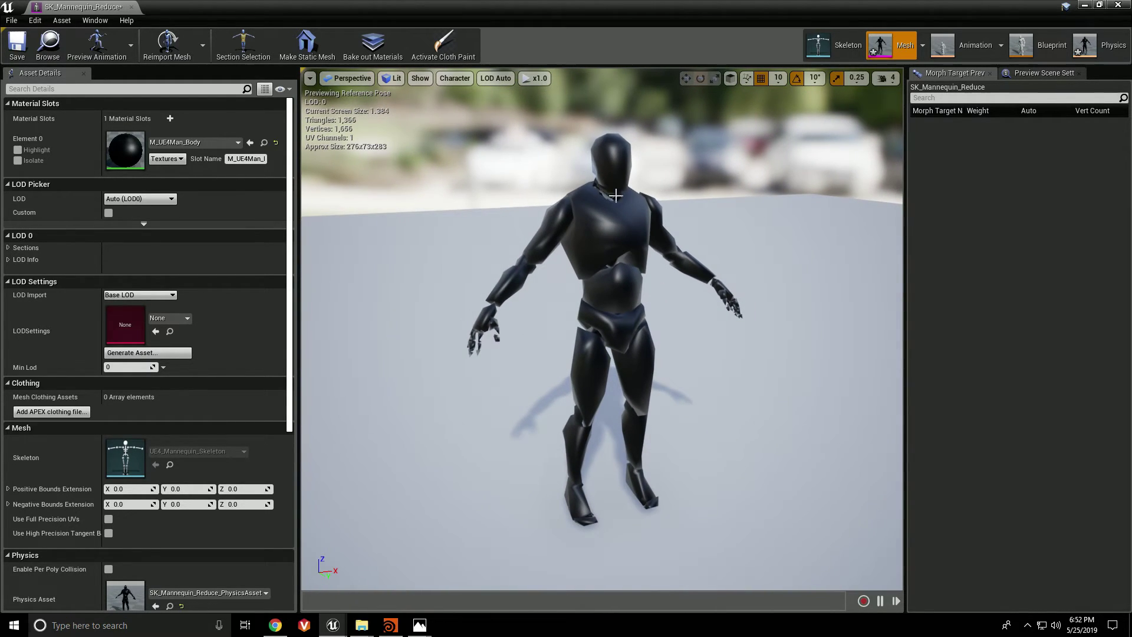
left_click(131, 7)
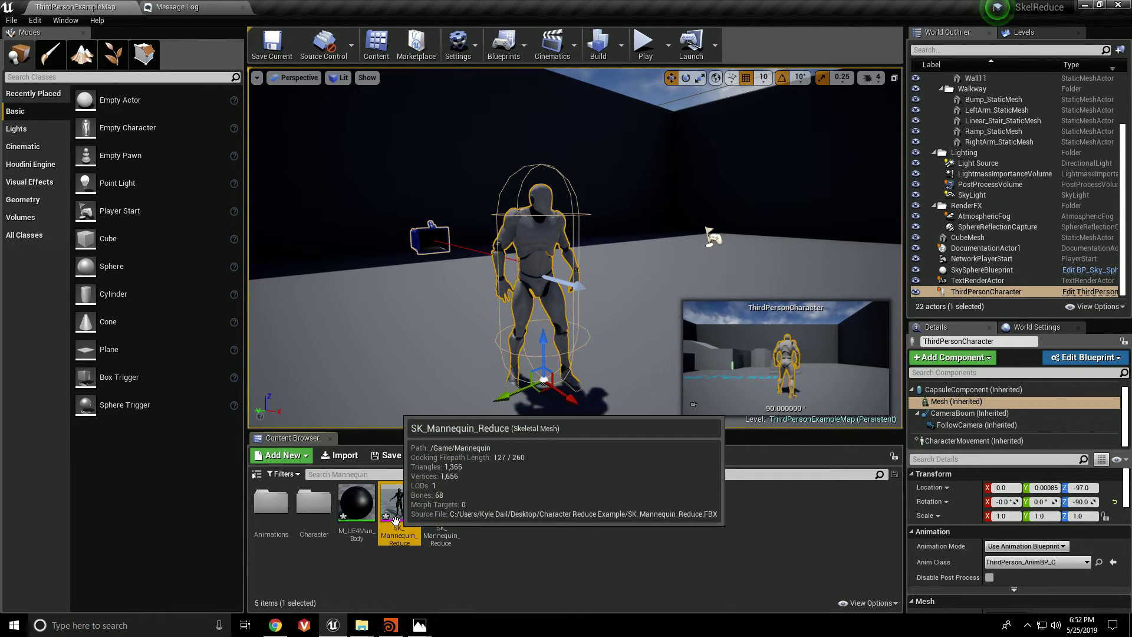
Step: Navigate to Content/Deaths/Animation and preview the Deaths_Guts_Fallout animation
double_click(271, 502)
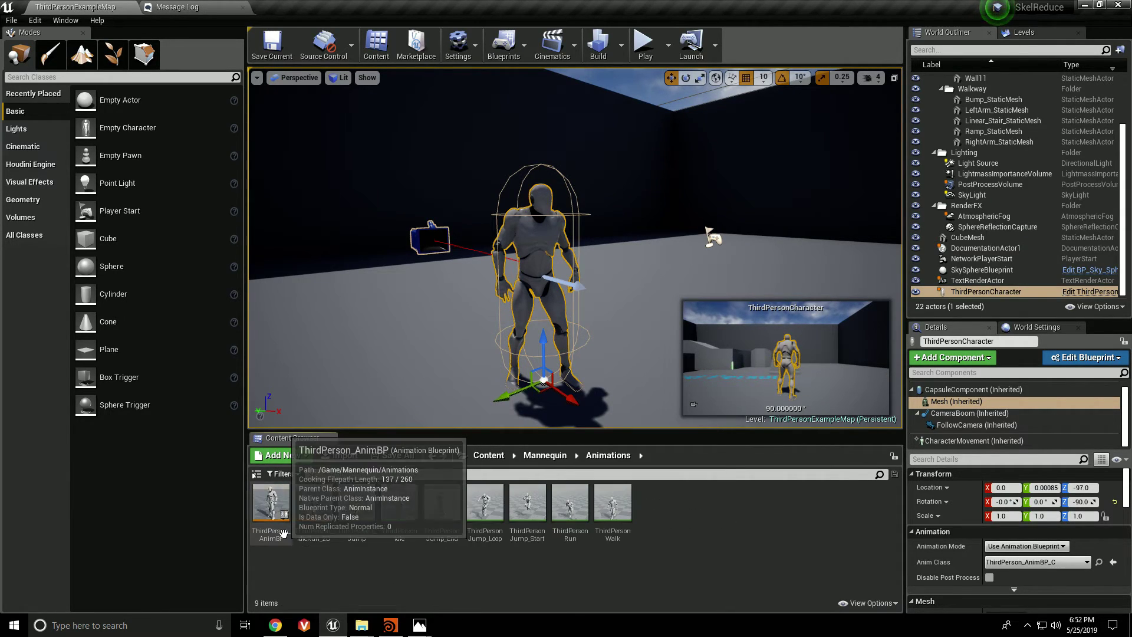
left_click(492, 456)
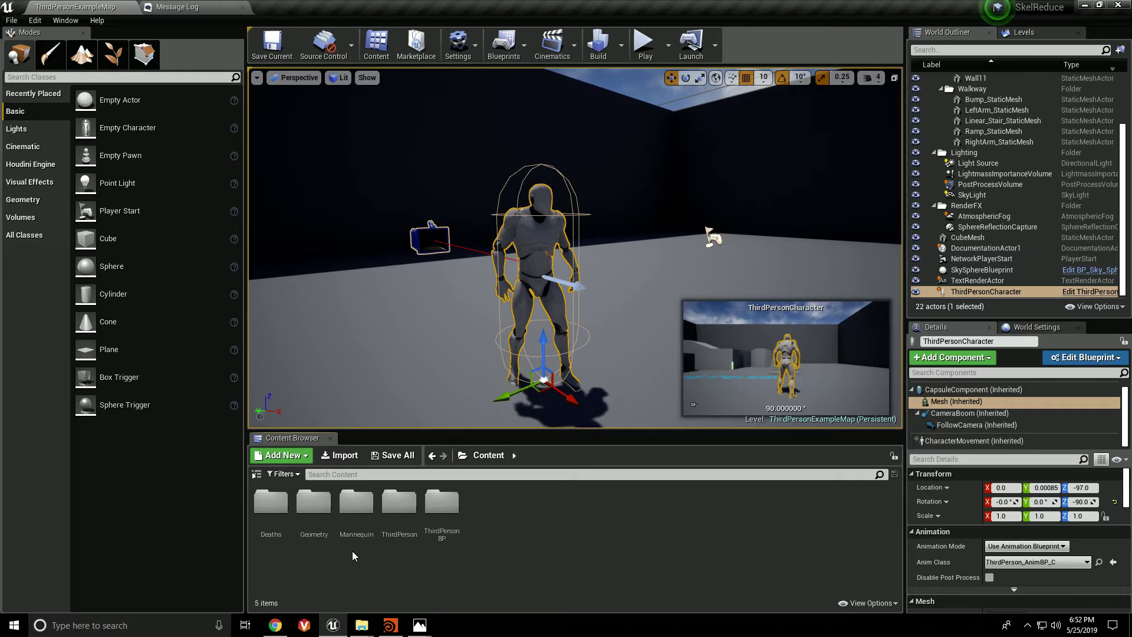
double_click(352, 531)
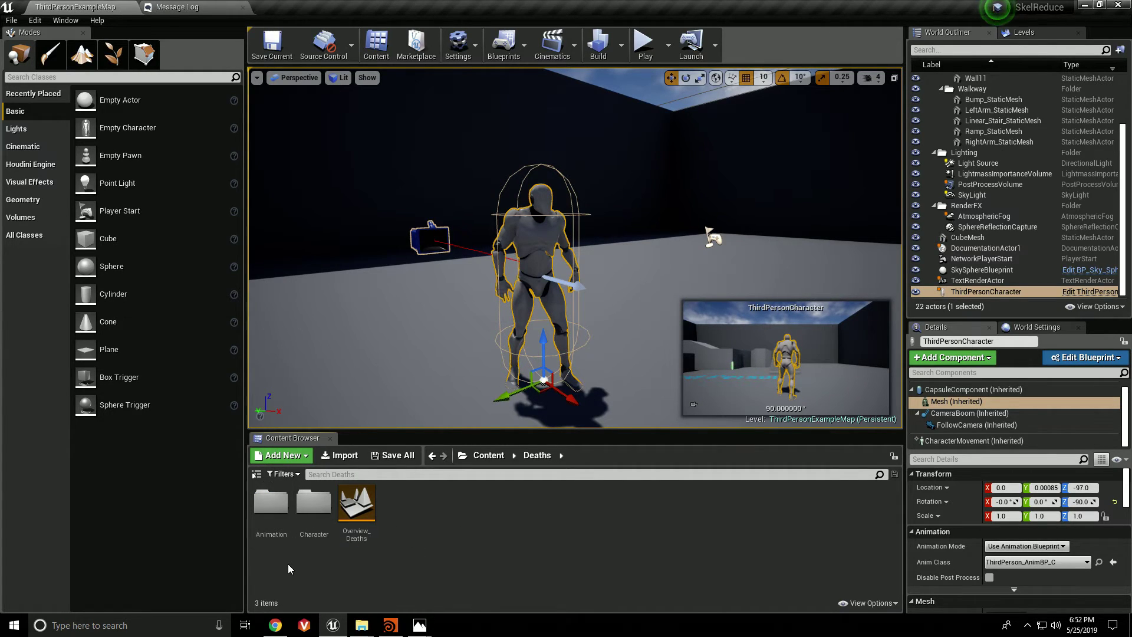
double_click(277, 502)
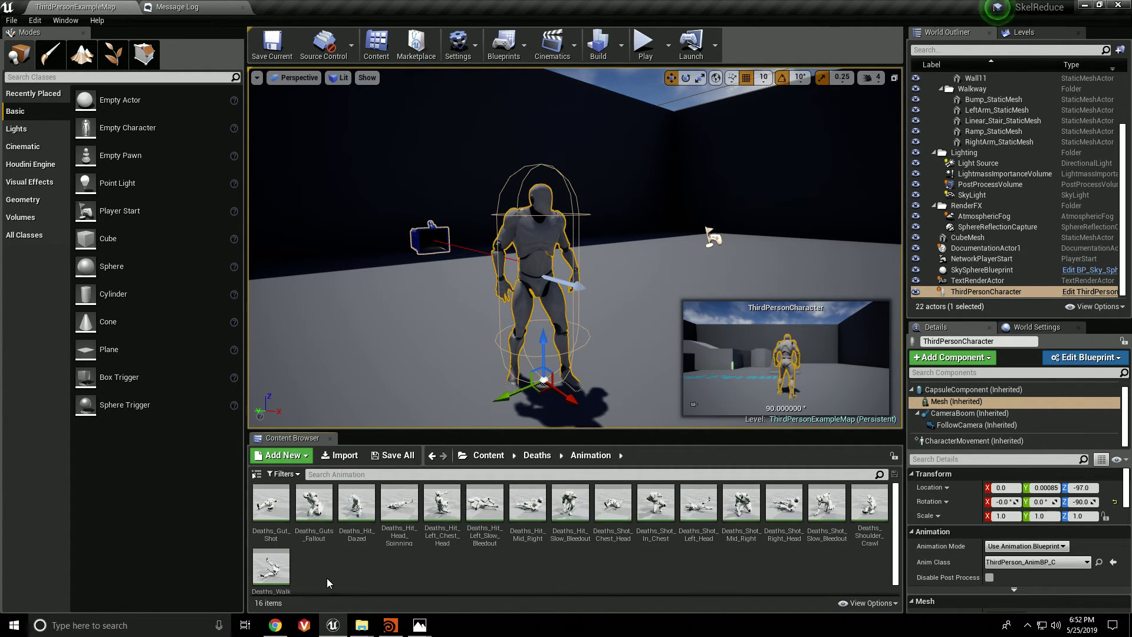
double_click(313, 506)
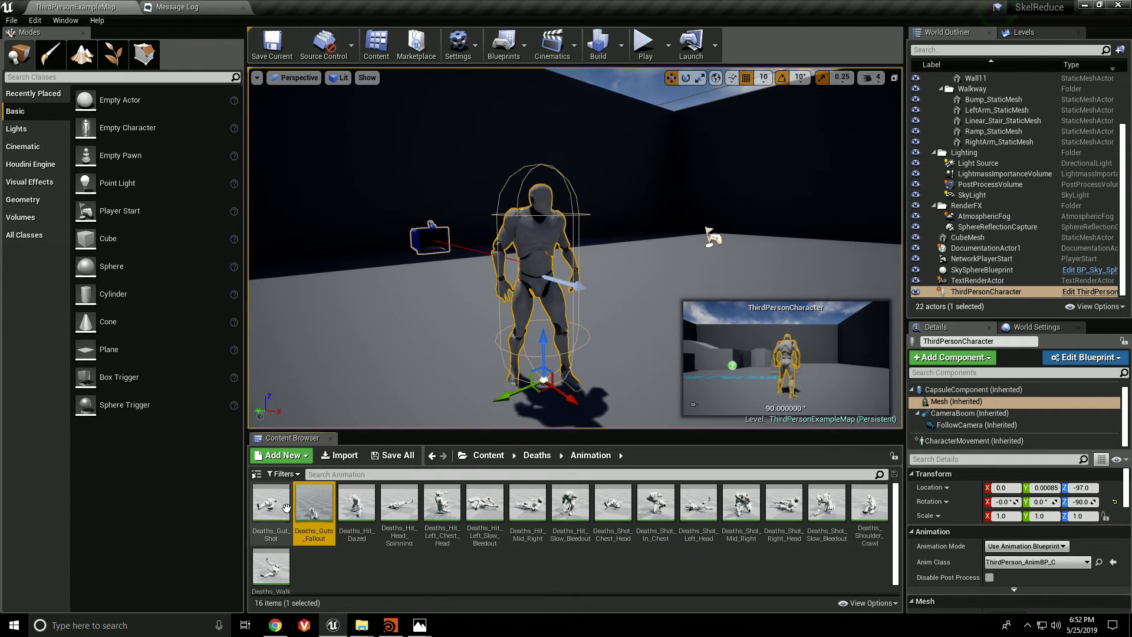
mouse_move(313, 503)
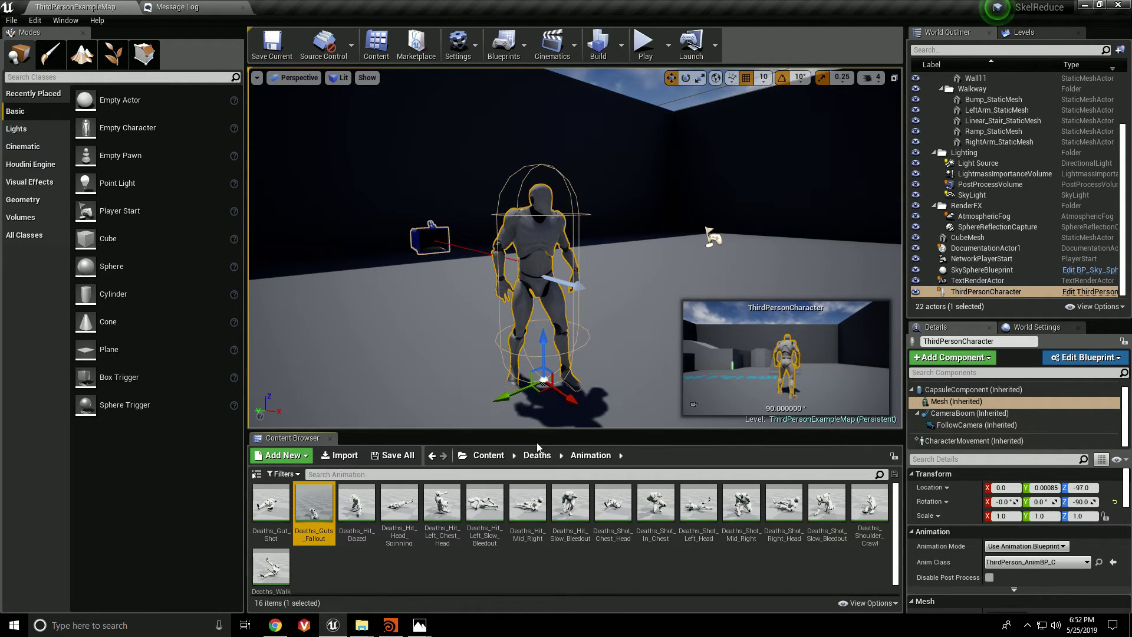
Step: Go to the Mannequin folder and briefly open the SK_Mannequin_Reduce mesh editor
left_click(489, 456)
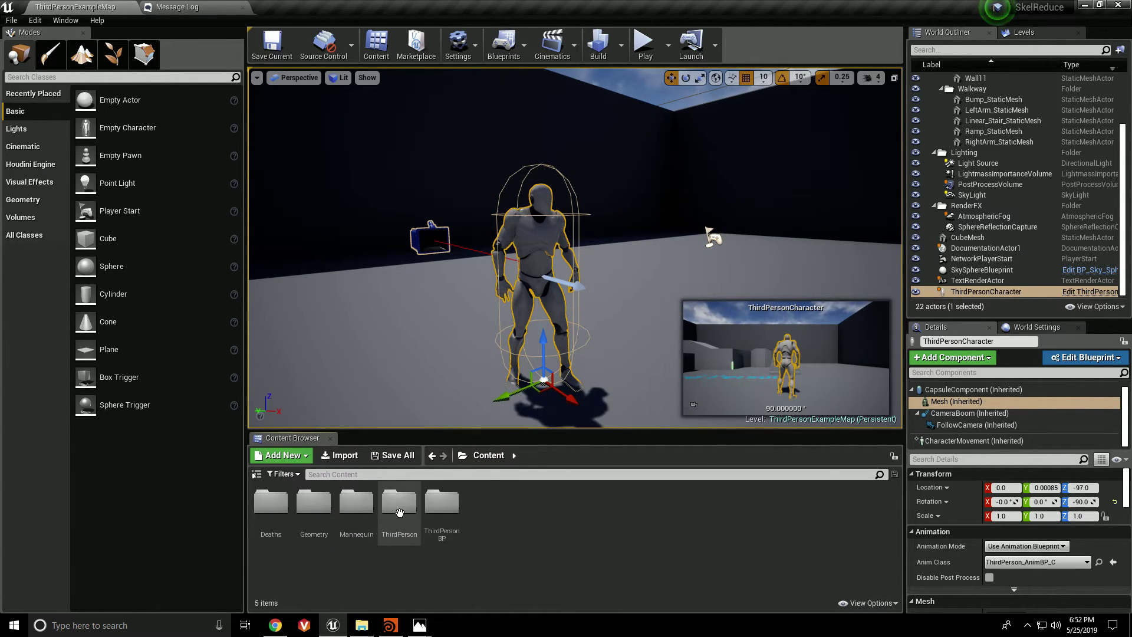
double_click(356, 502)
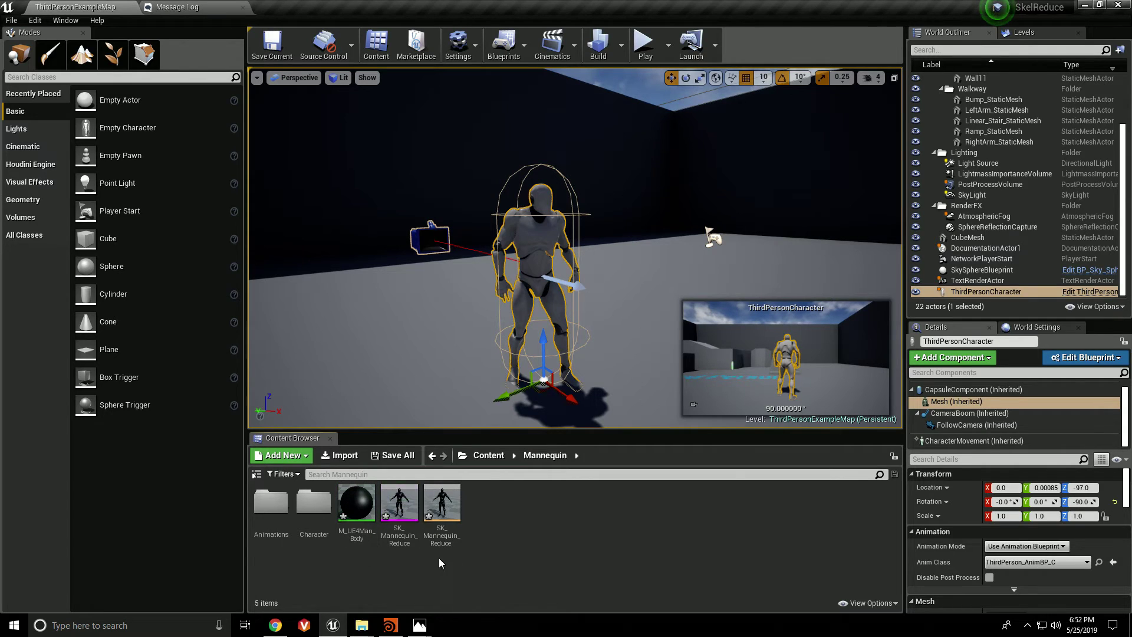
left_click(399, 517)
double_click(399, 516)
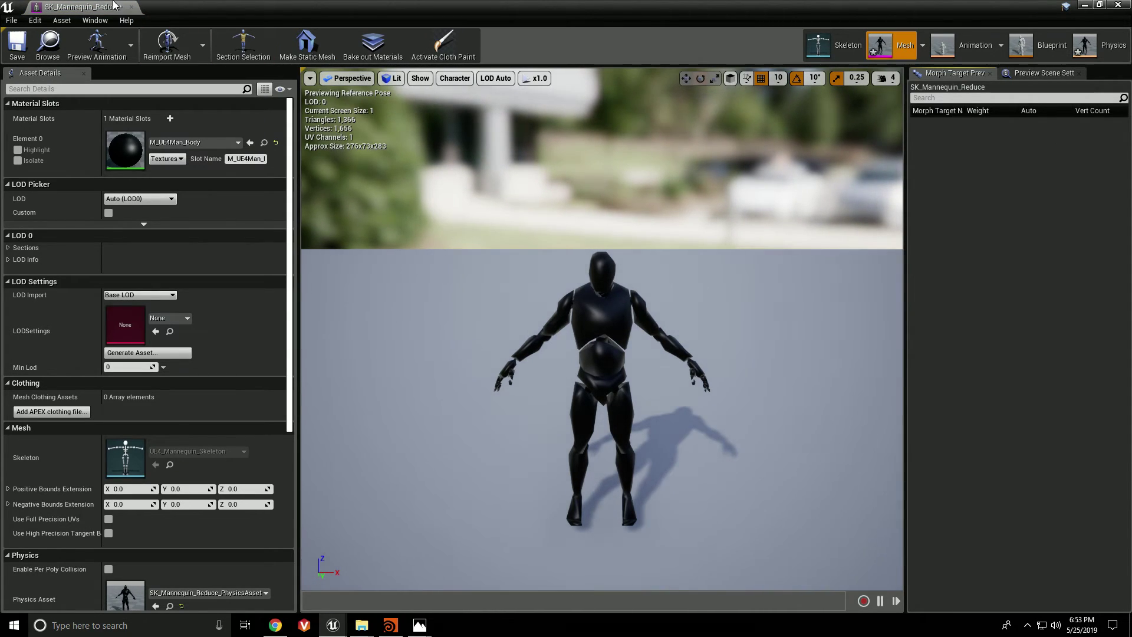
left_click(131, 7)
Step: Assign UE4_Mannequin_Skeleton from /Game/Deaths/Character/Mesh to SK_Mannequin_Reduce
right_click(382, 501)
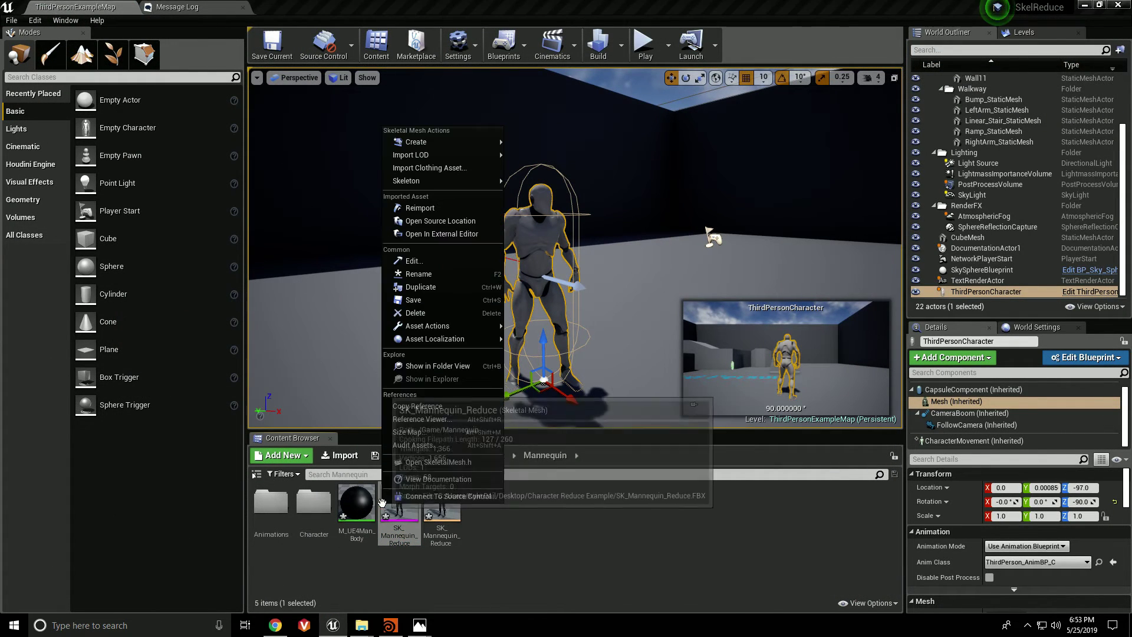
left_click(409, 523)
right_click(400, 512)
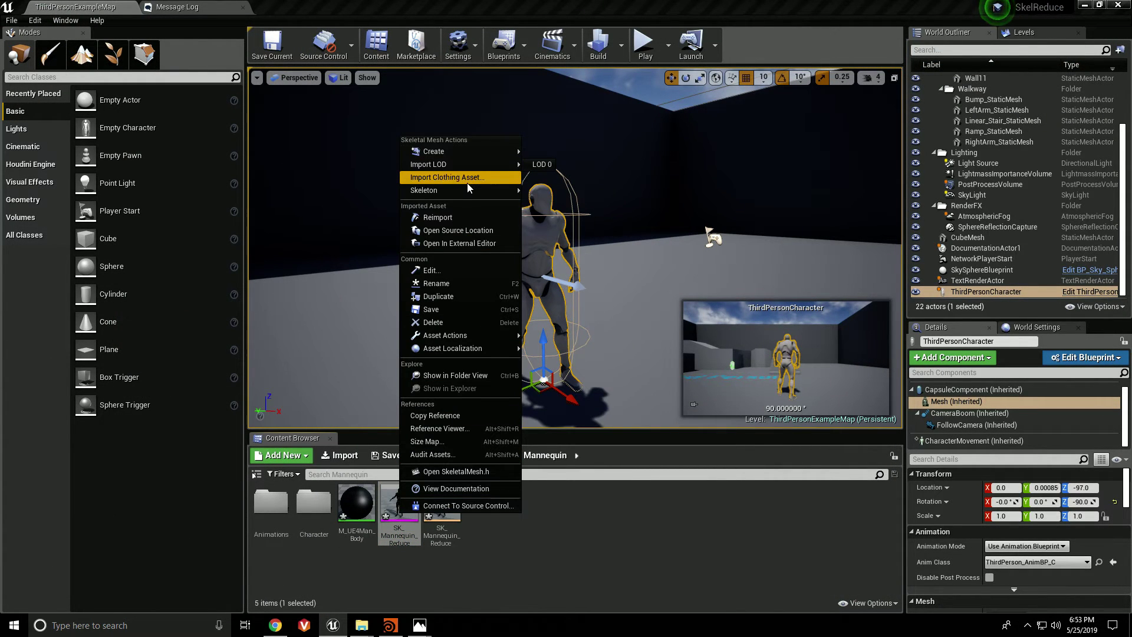
mouse_move(474, 189)
left_click(575, 220)
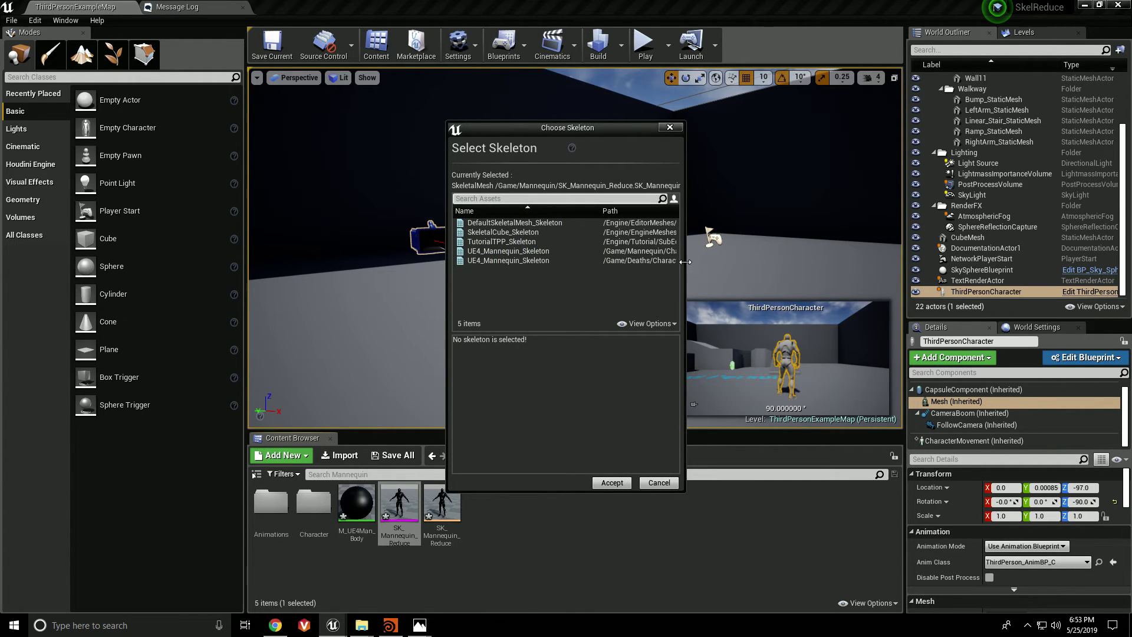
left_click_drag(685, 262, 801, 261)
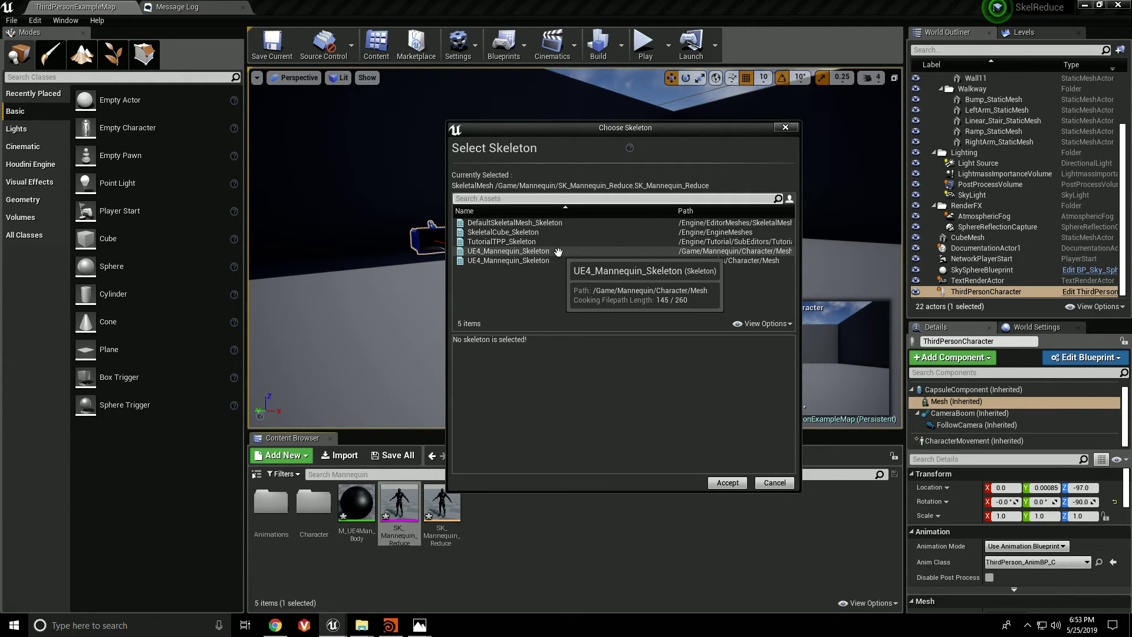
left_click(674, 261)
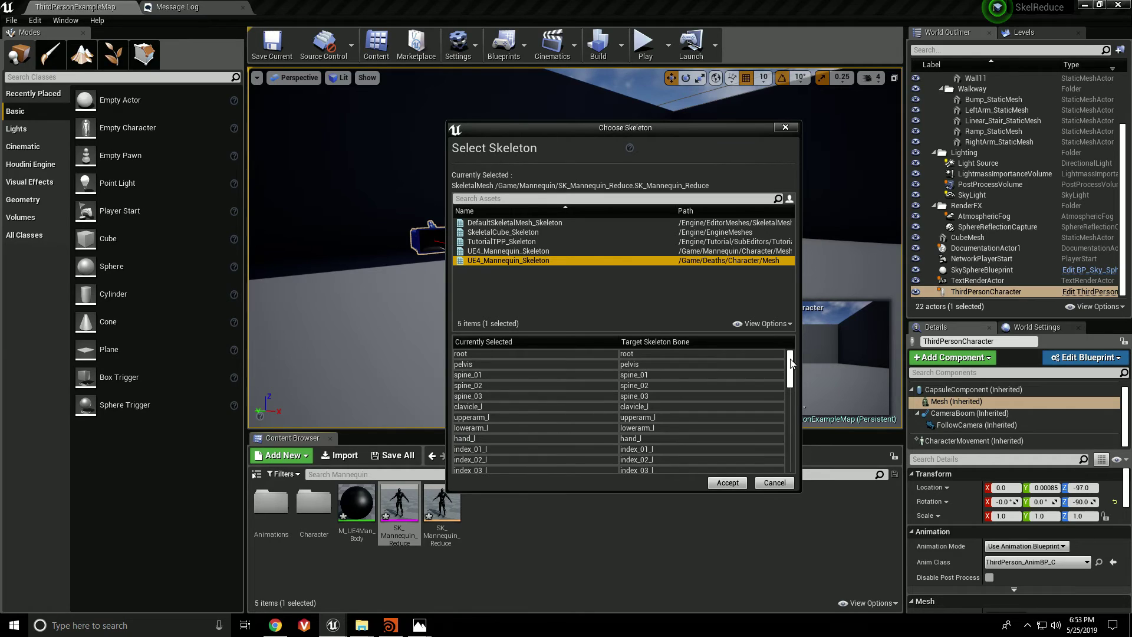
left_click_drag(791, 364, 766, 335)
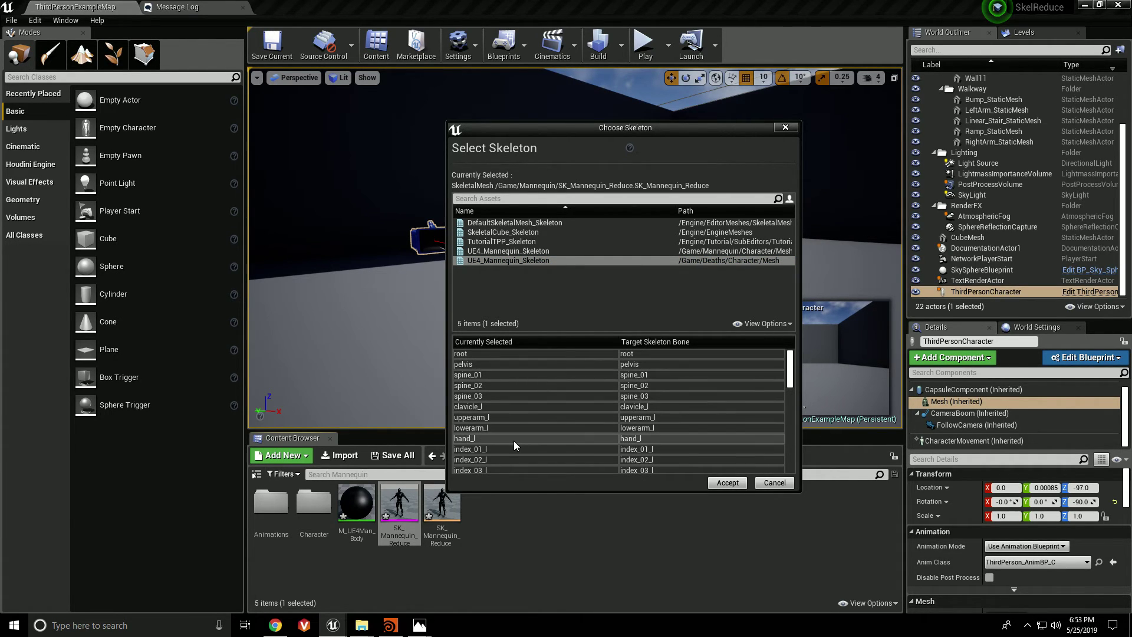
left_click(727, 483)
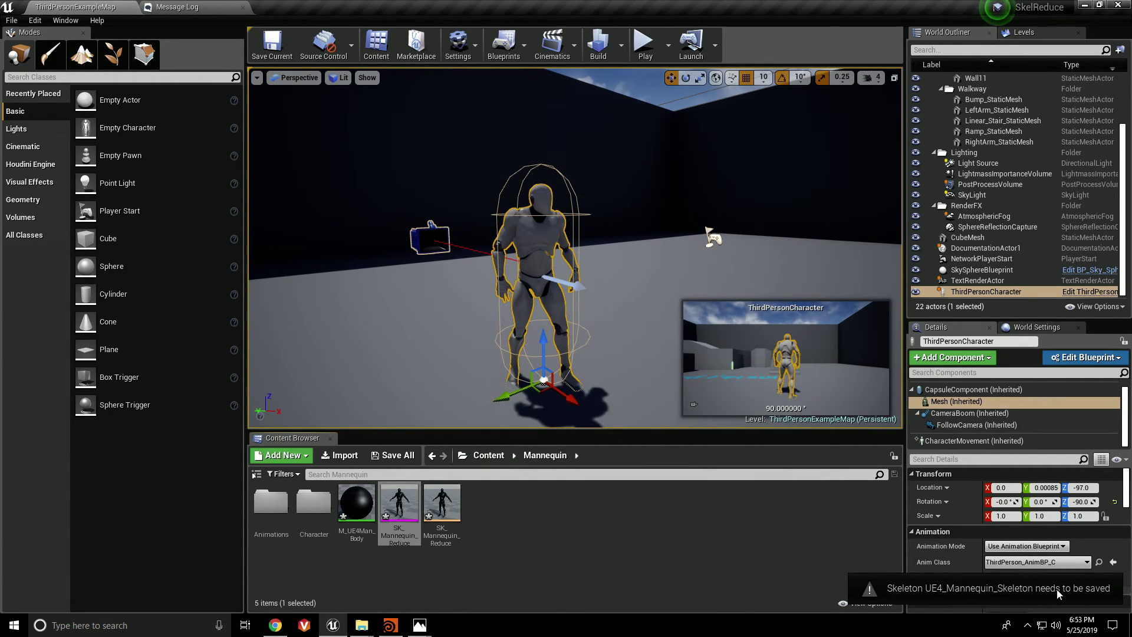
Step: Save all modified mannequin assets and open SK_Mannequin_Reduce for editing
left_click(393, 456)
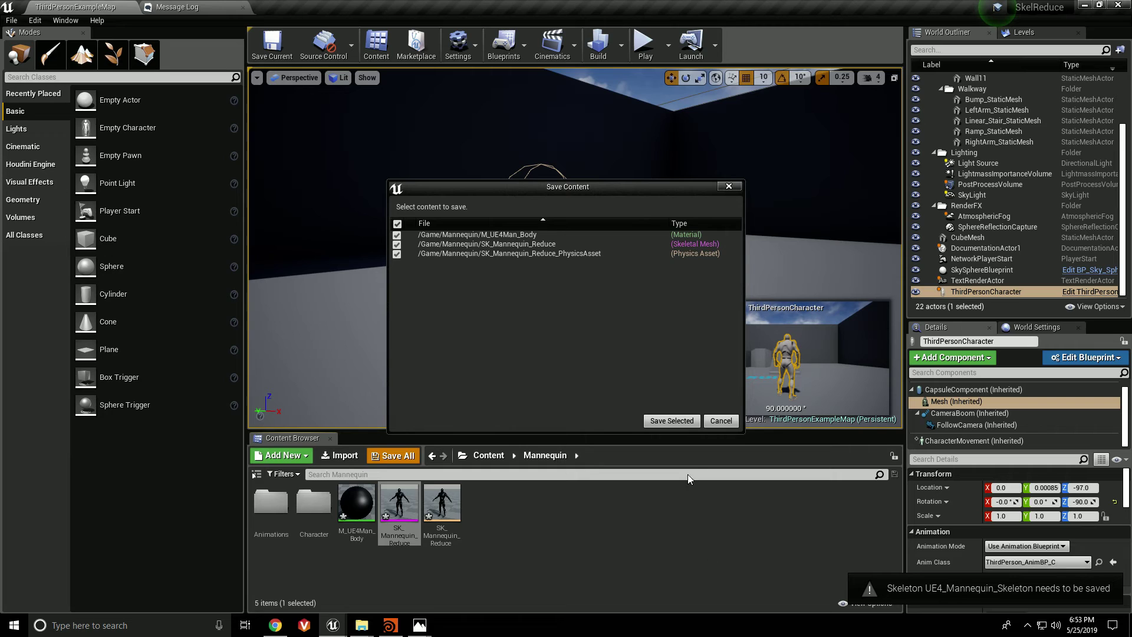
left_click(672, 428)
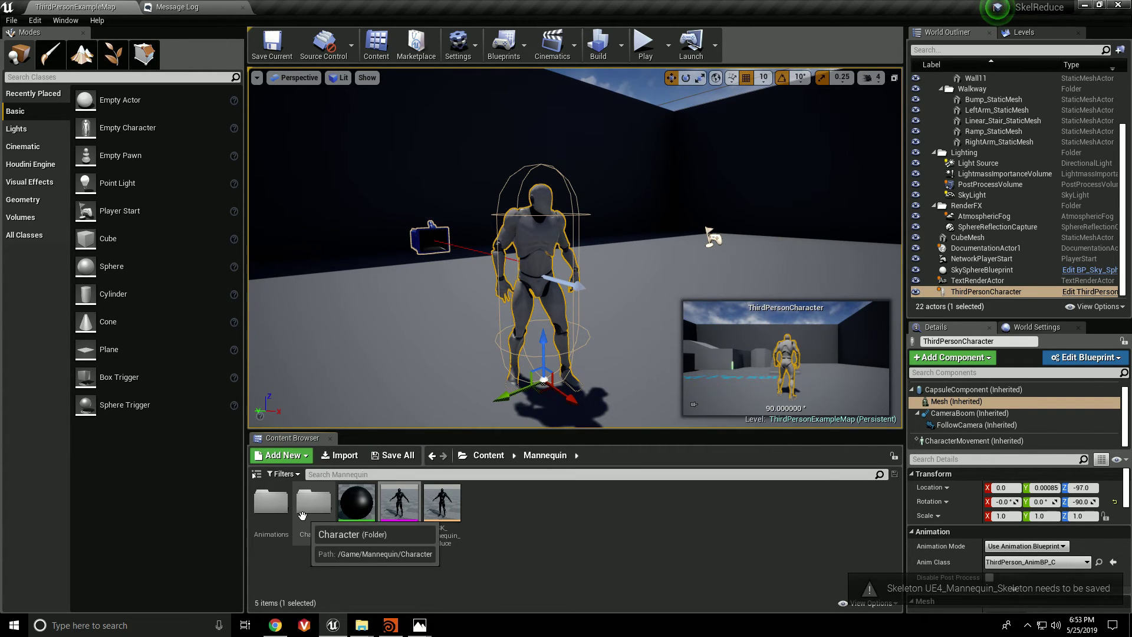
double_click(272, 502)
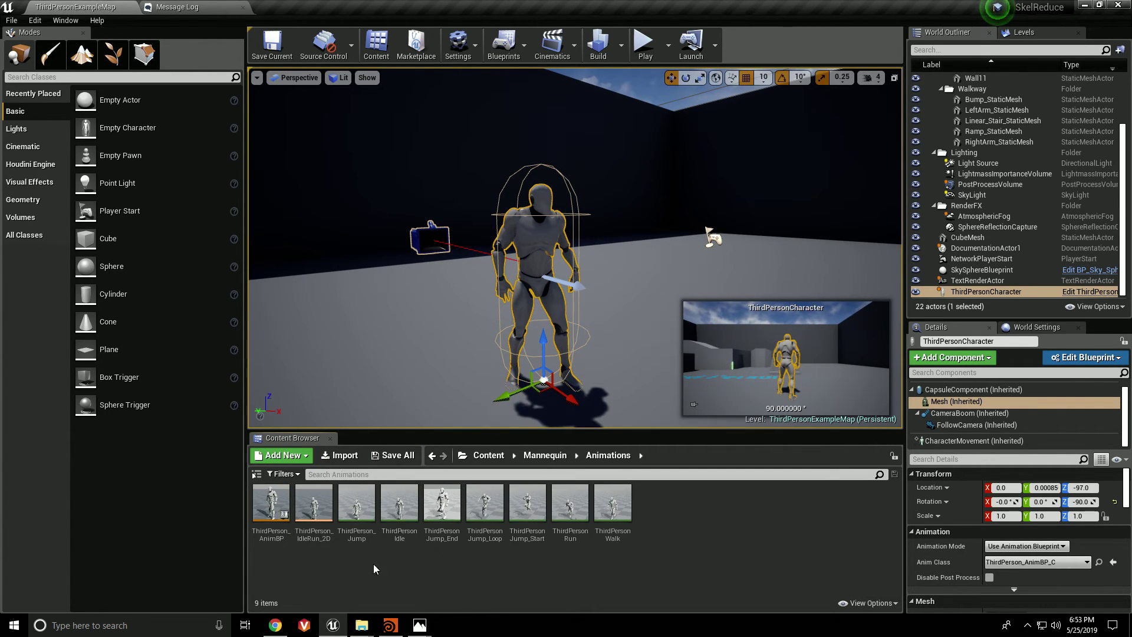
left_click(545, 456)
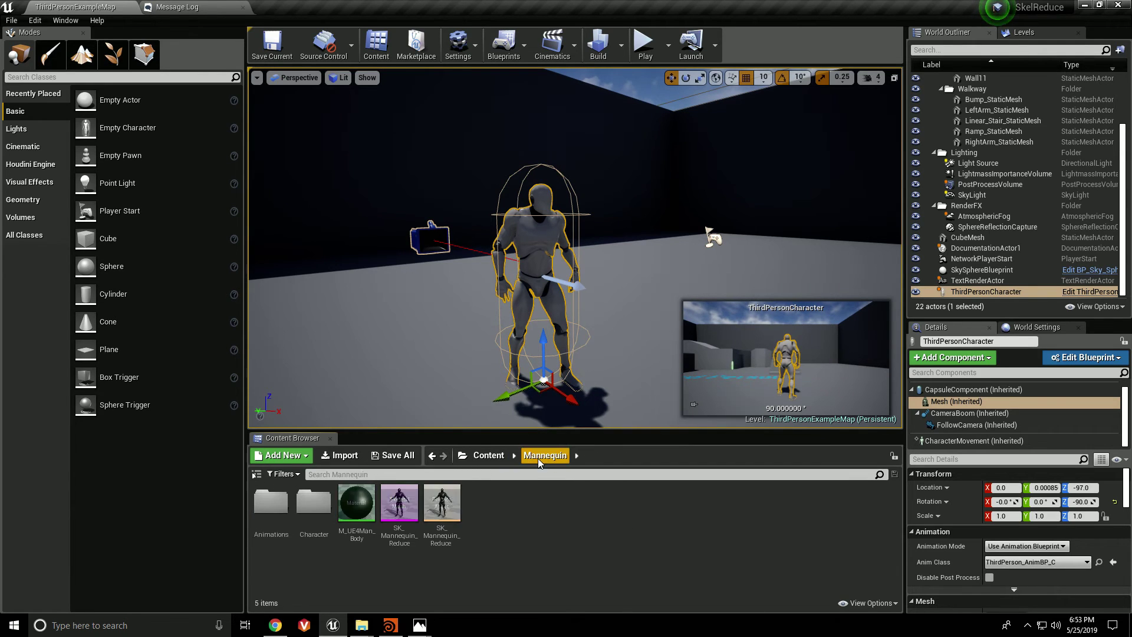
double_click(399, 502)
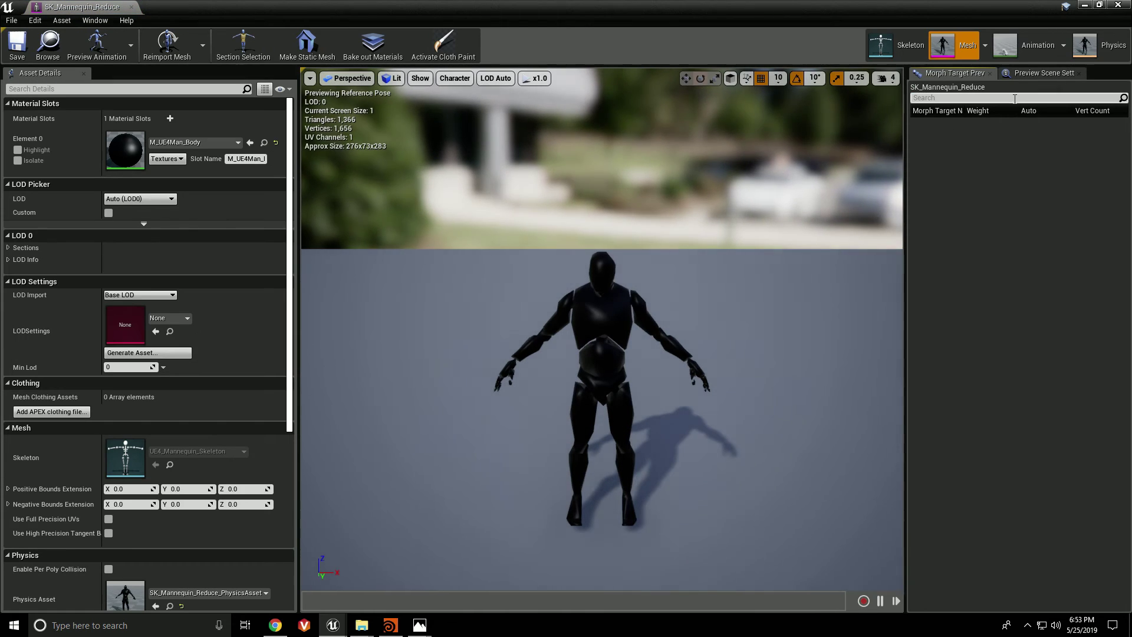
Step: In Animation mode, set SK_Mannequin_Reduce as preview mesh and watch Deaths_Guts_Fallout play
left_click(1022, 52)
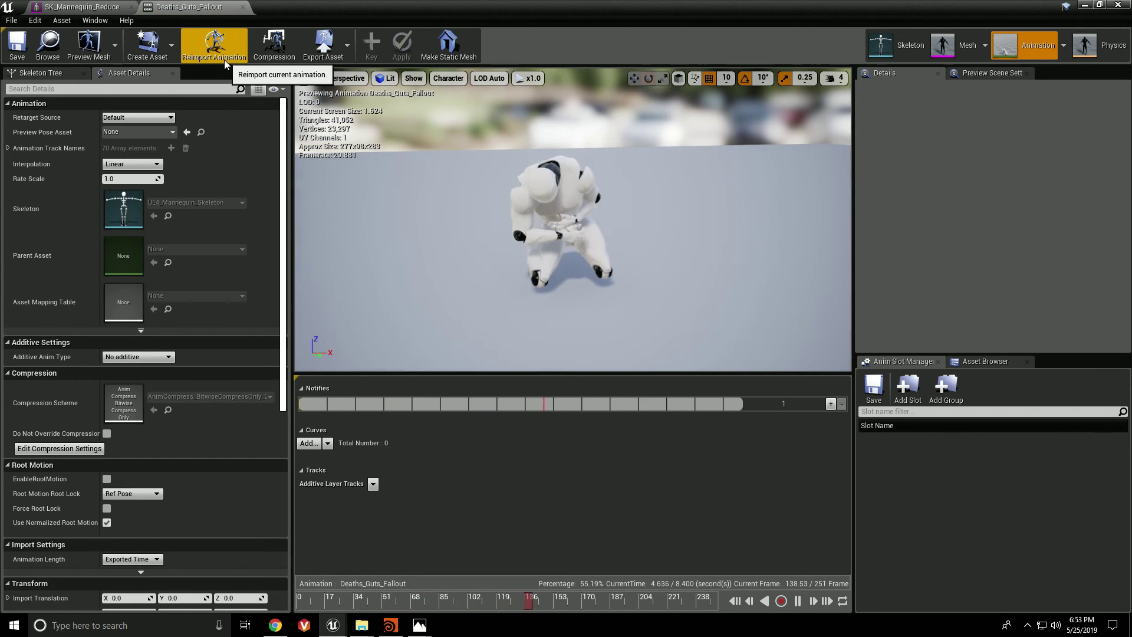
left_click(168, 40)
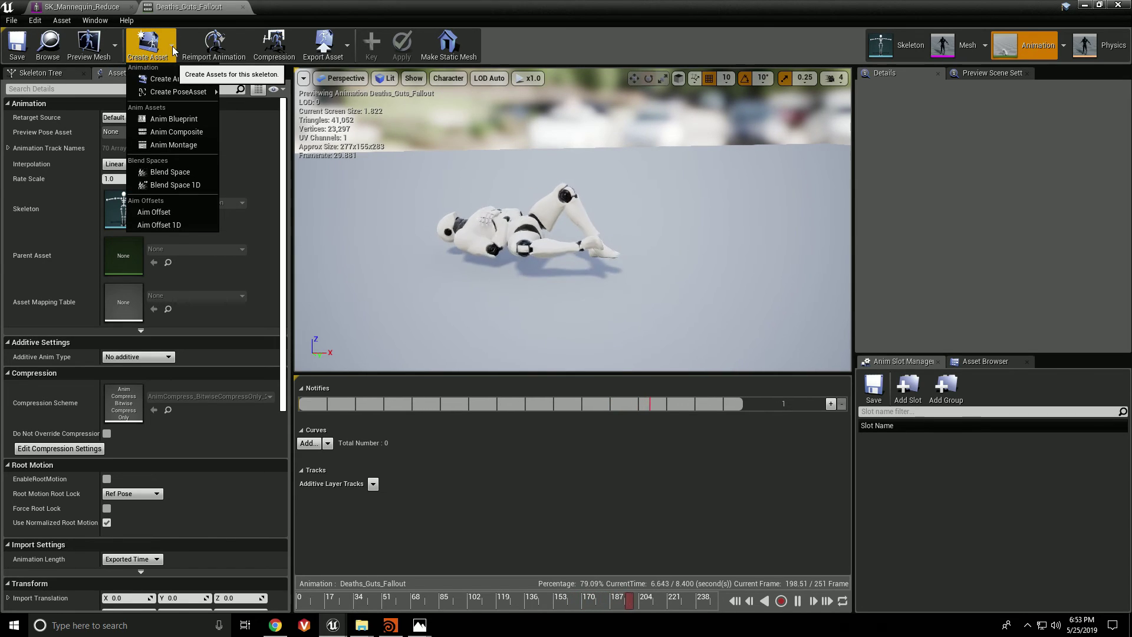
mouse_move(183, 93)
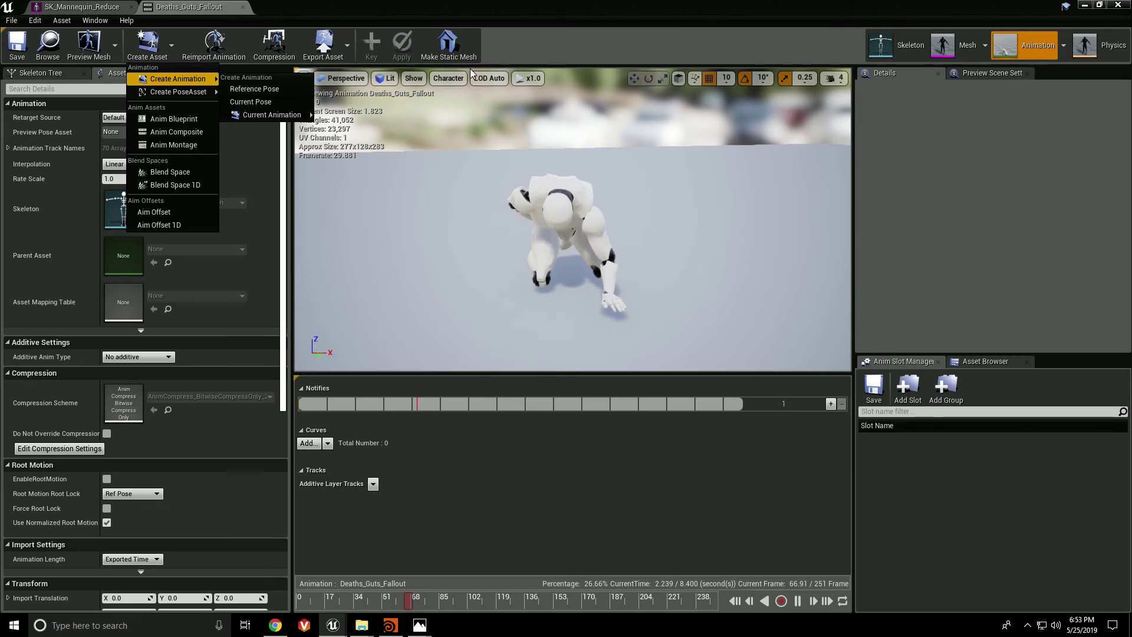
left_click(232, 56)
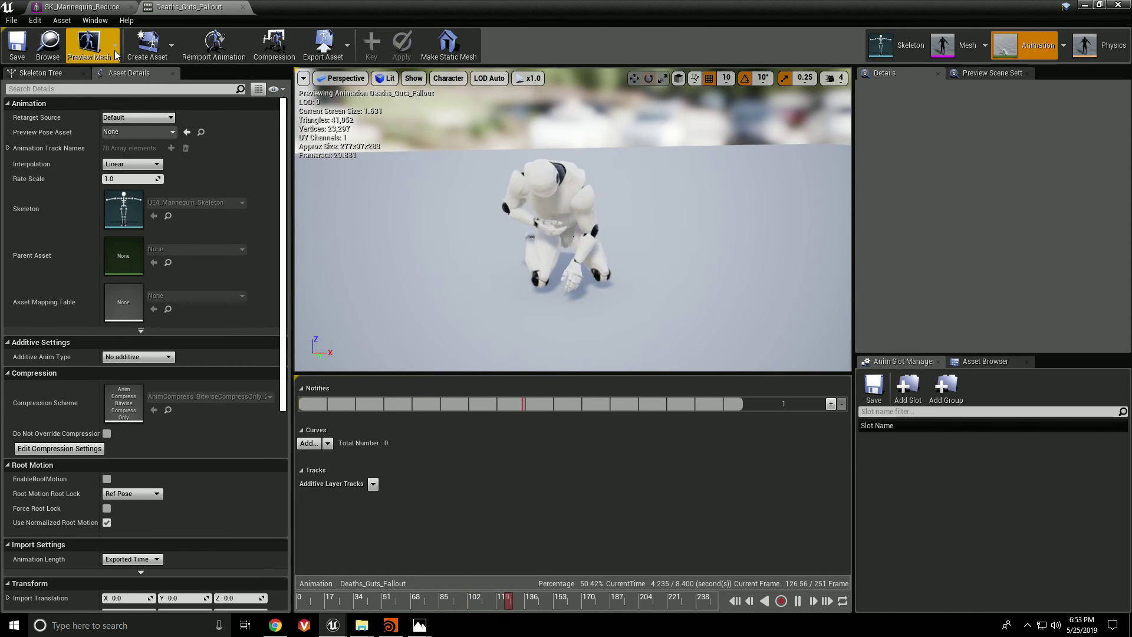
left_click(88, 46)
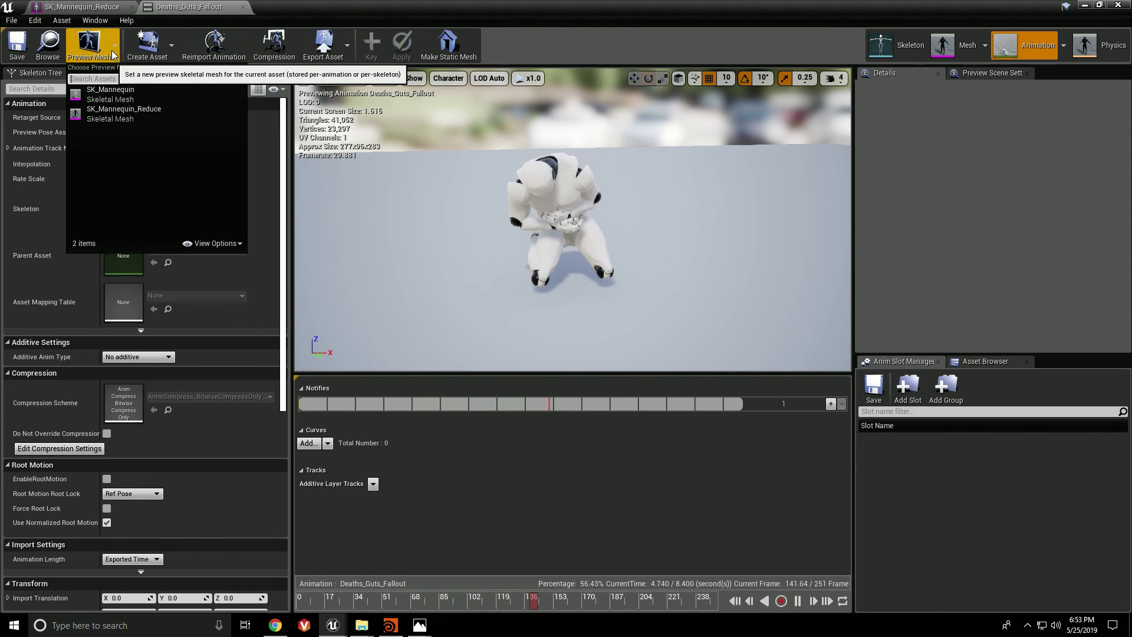
left_click(143, 116)
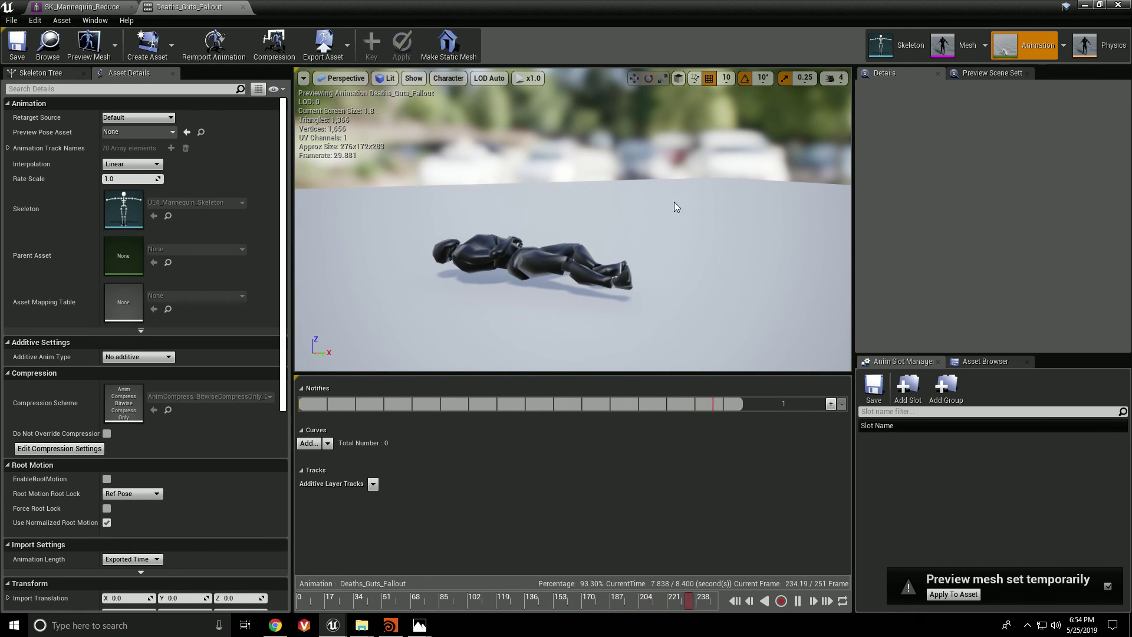
left_click_drag(620, 277, 599, 296, "alt")
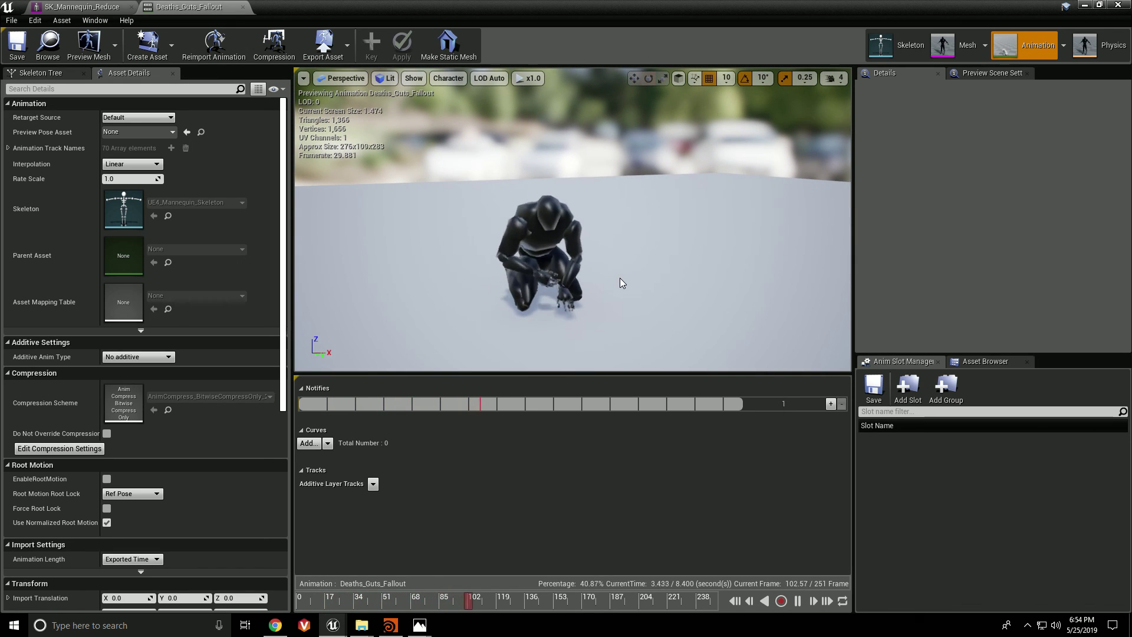